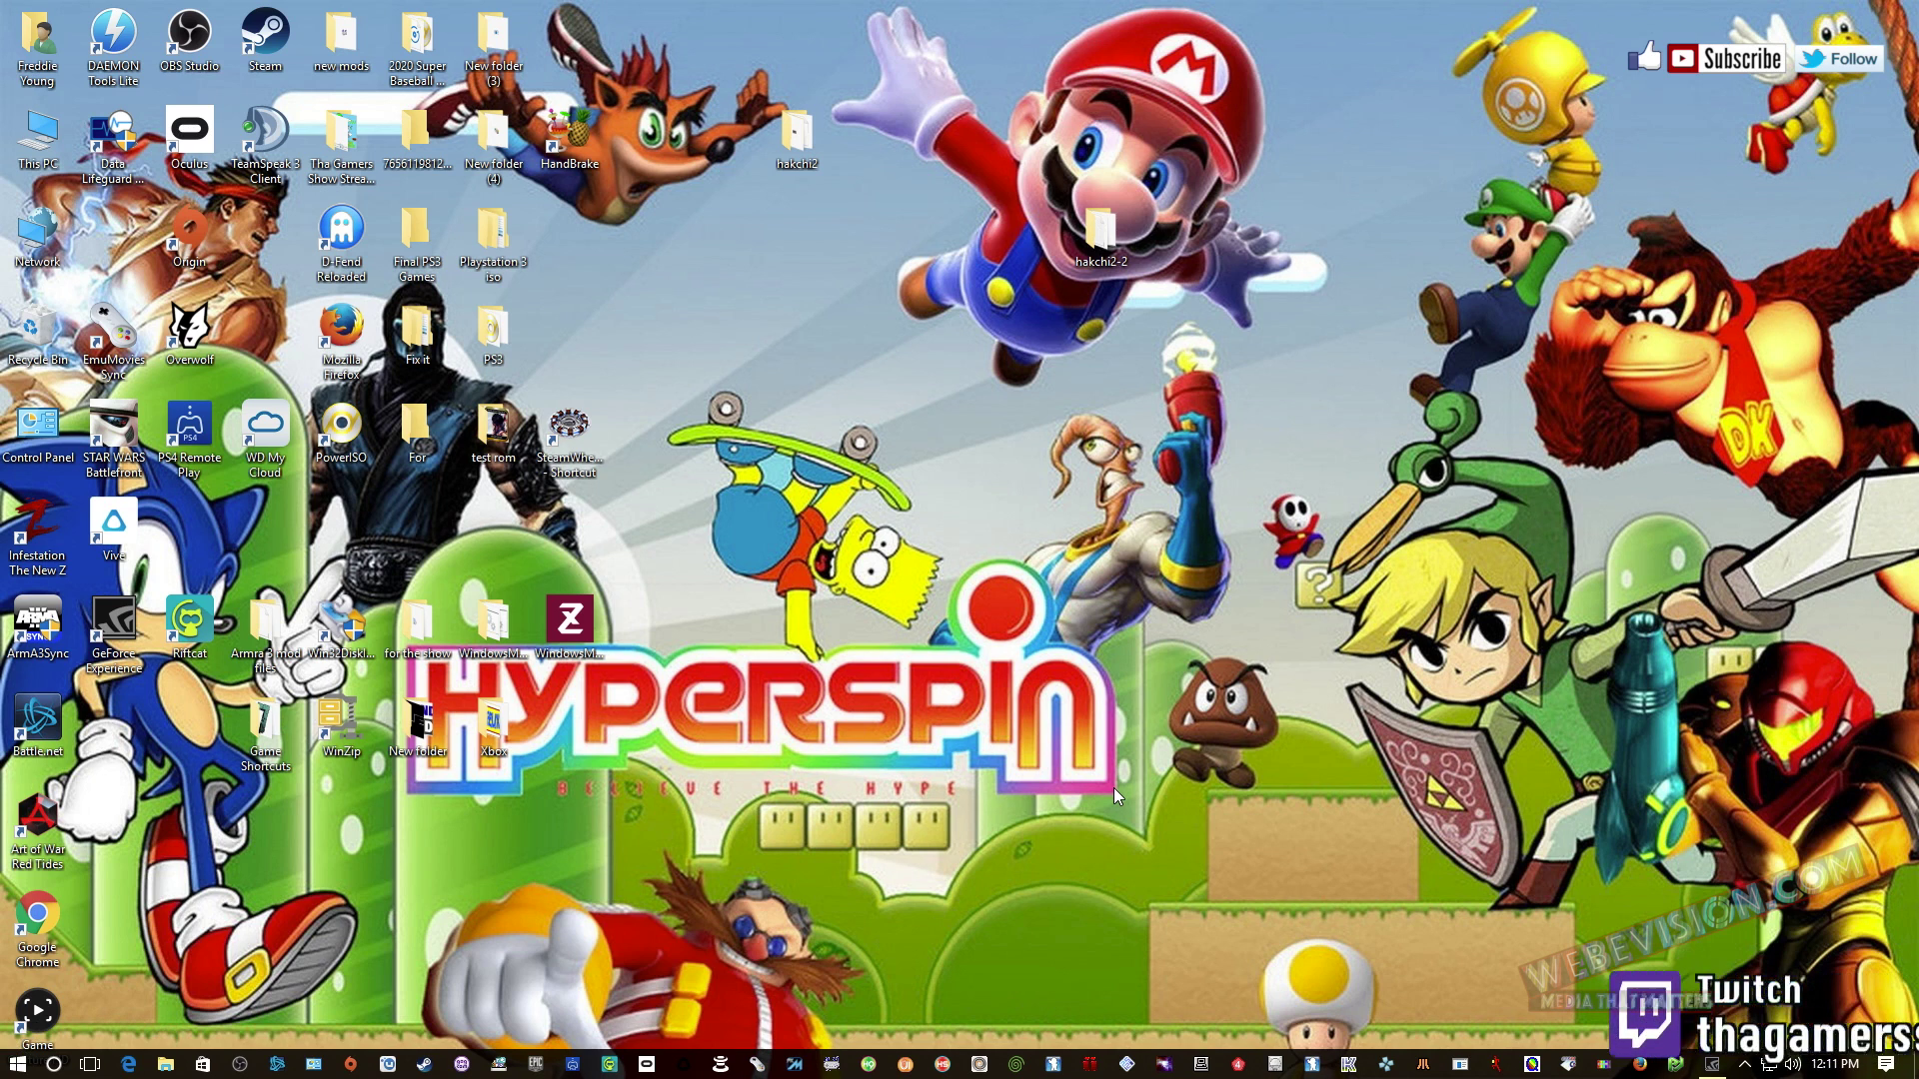
- Launch OBS Studio, move its window right, and preview the We'll Be Back scene
double_click(190, 28)
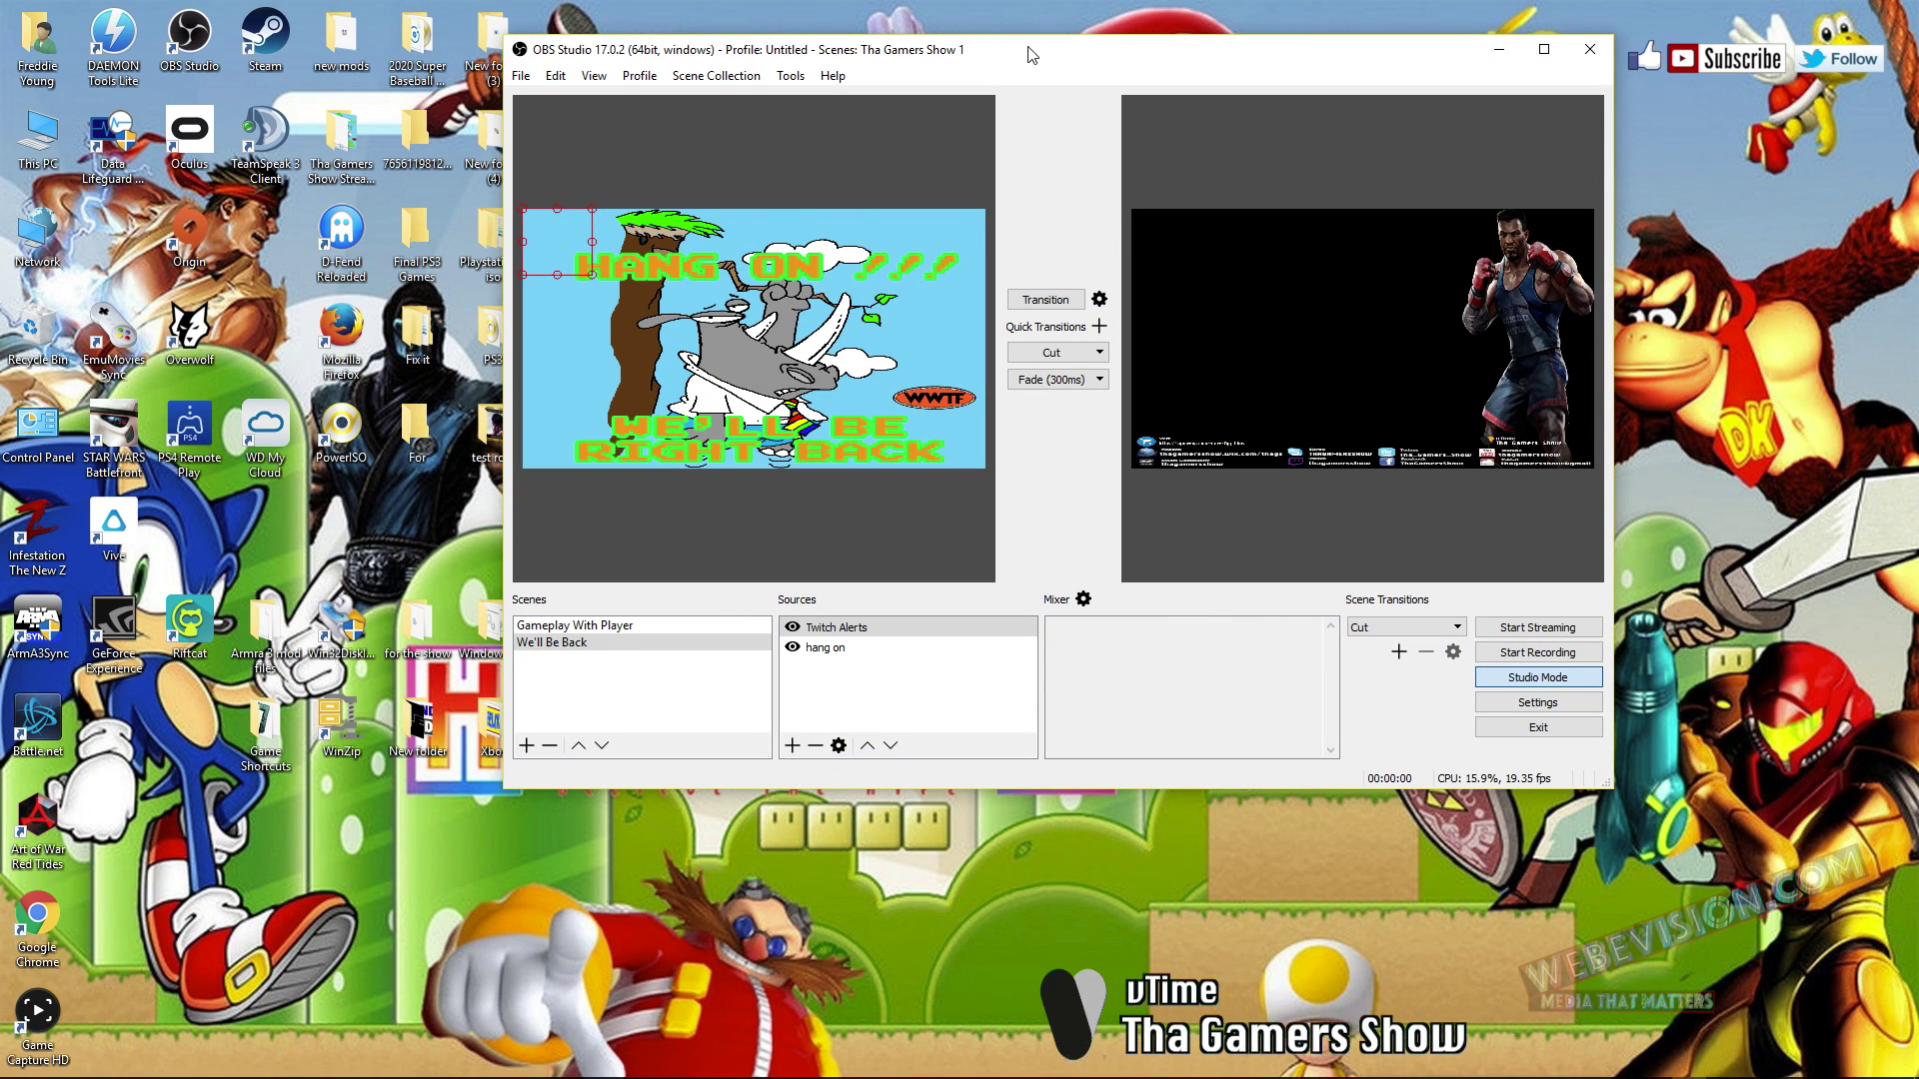
left_click_drag(1025, 53, 1293, 101)
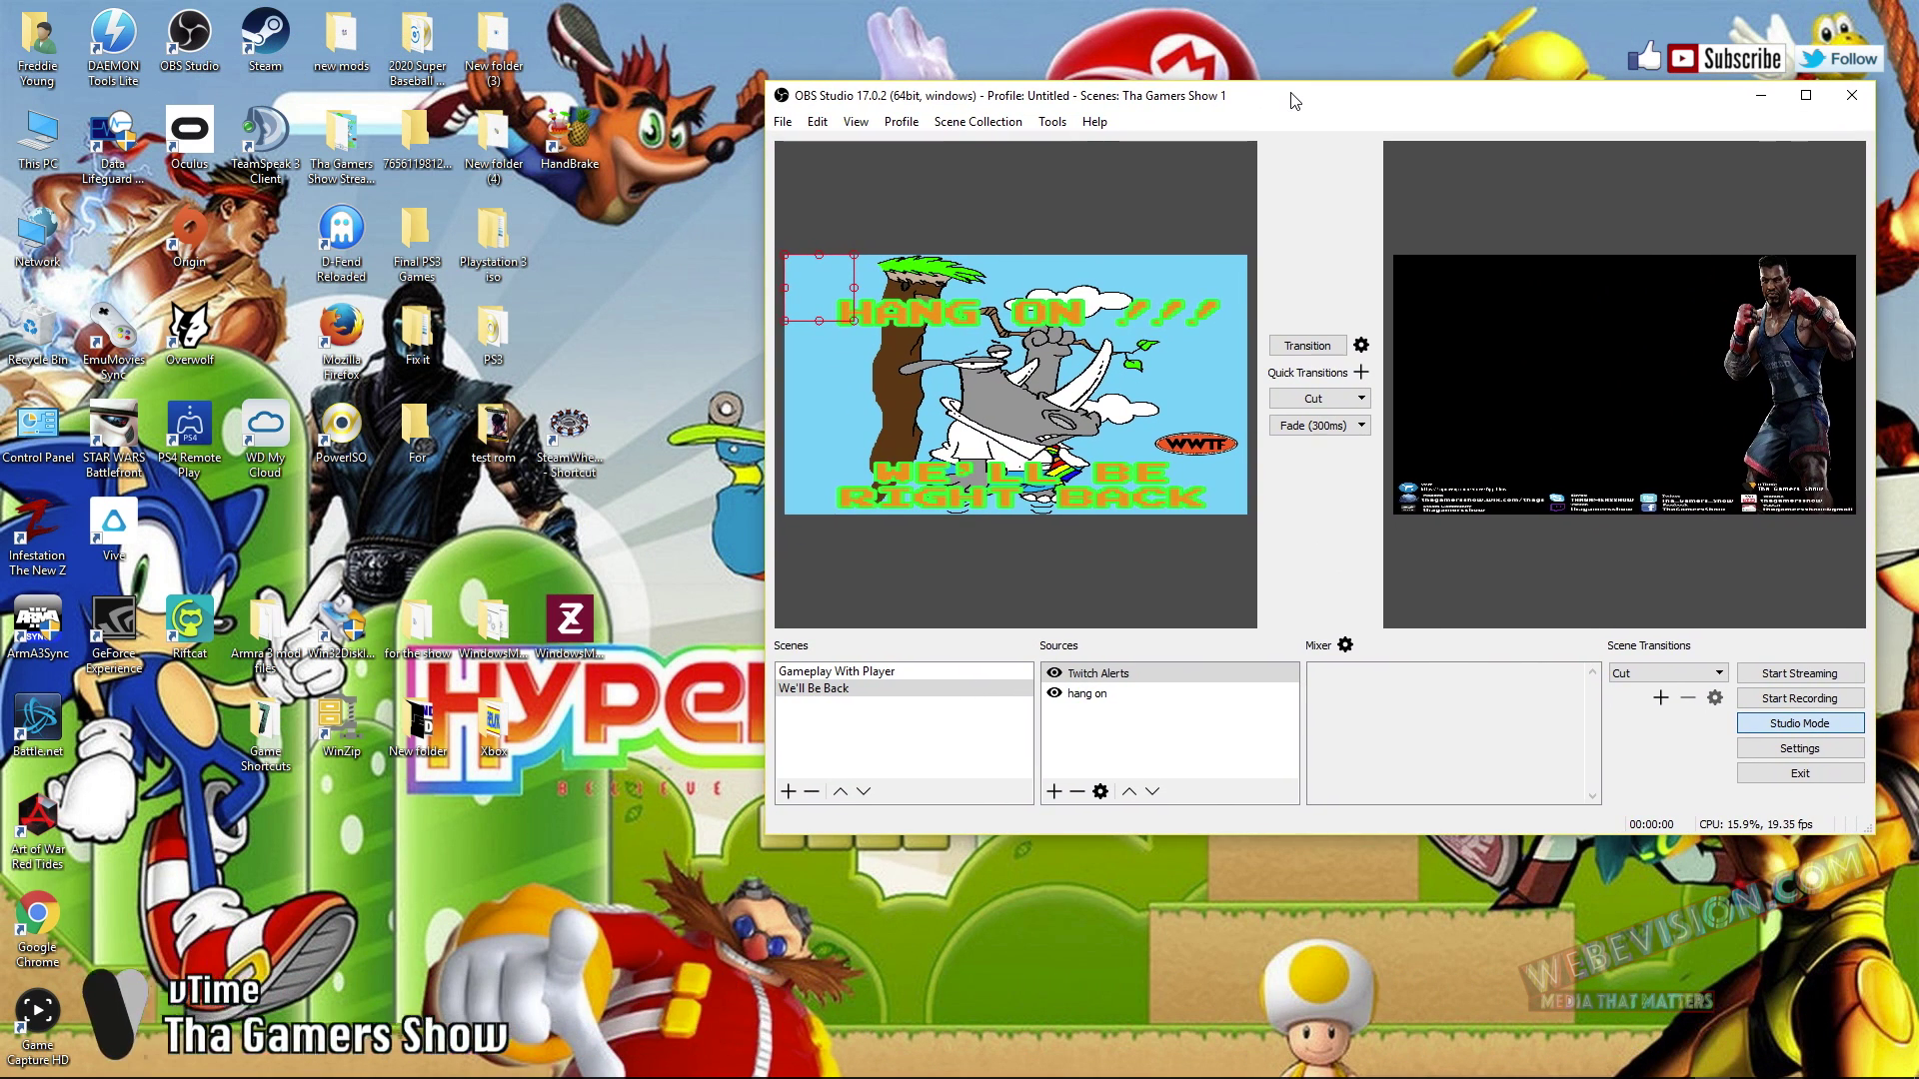
left_click(883, 674)
left_click(853, 692)
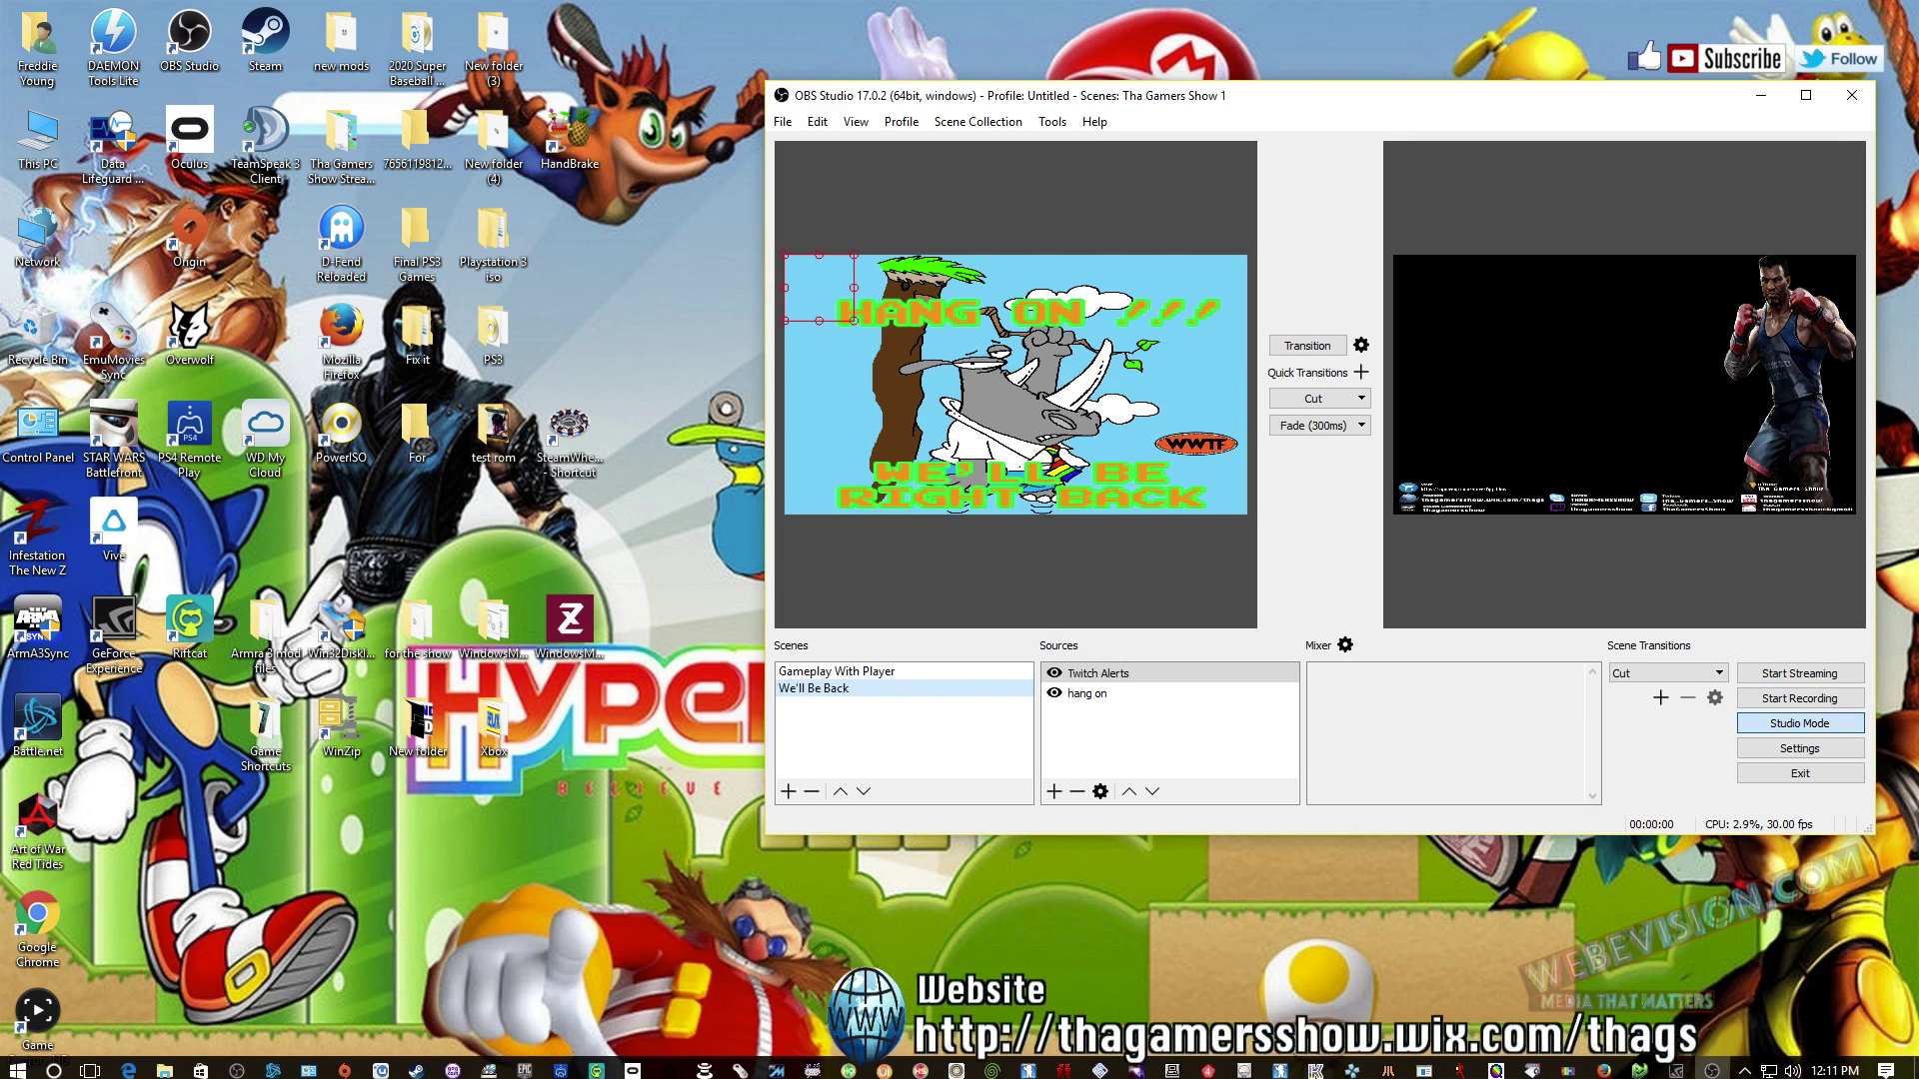
- Open Microsoft Edge in front of OBS Studio on its Start page
left_click(125, 1065)
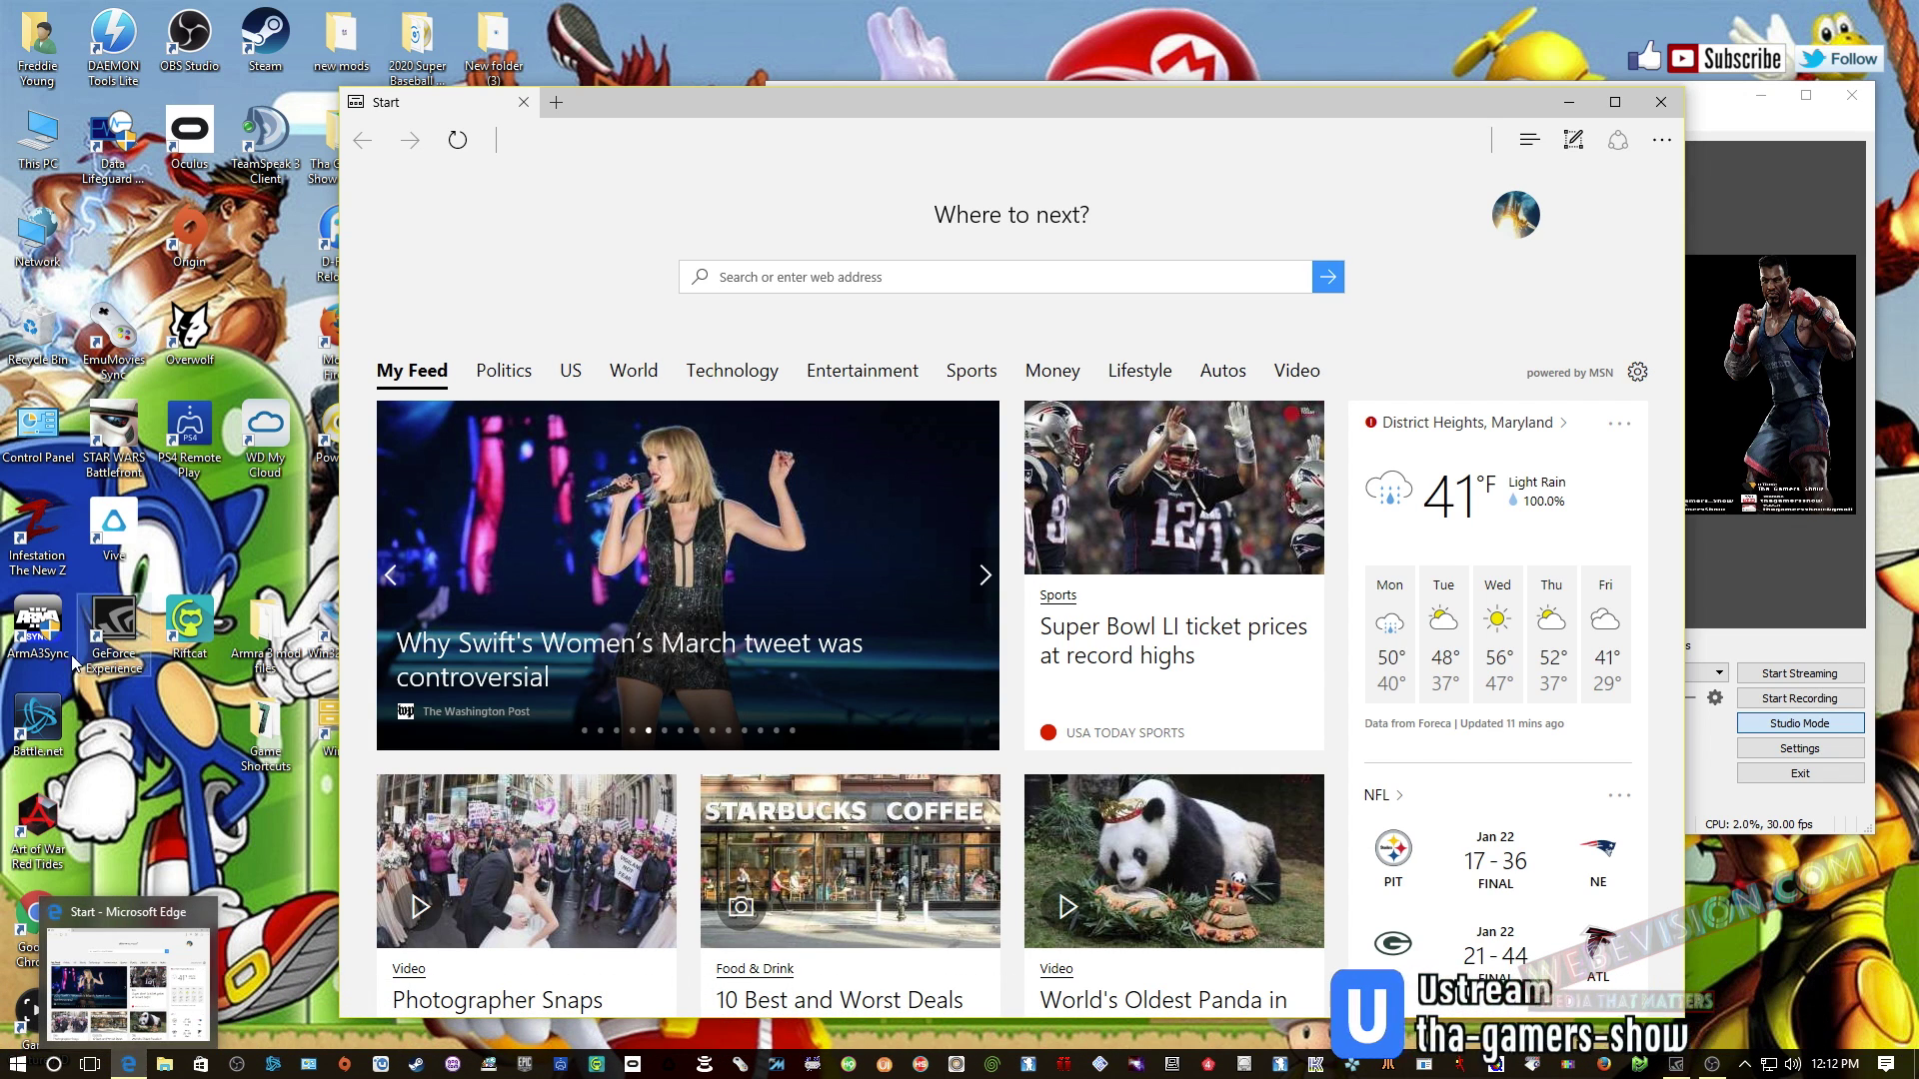
scroll(556, 145, "down", 1)
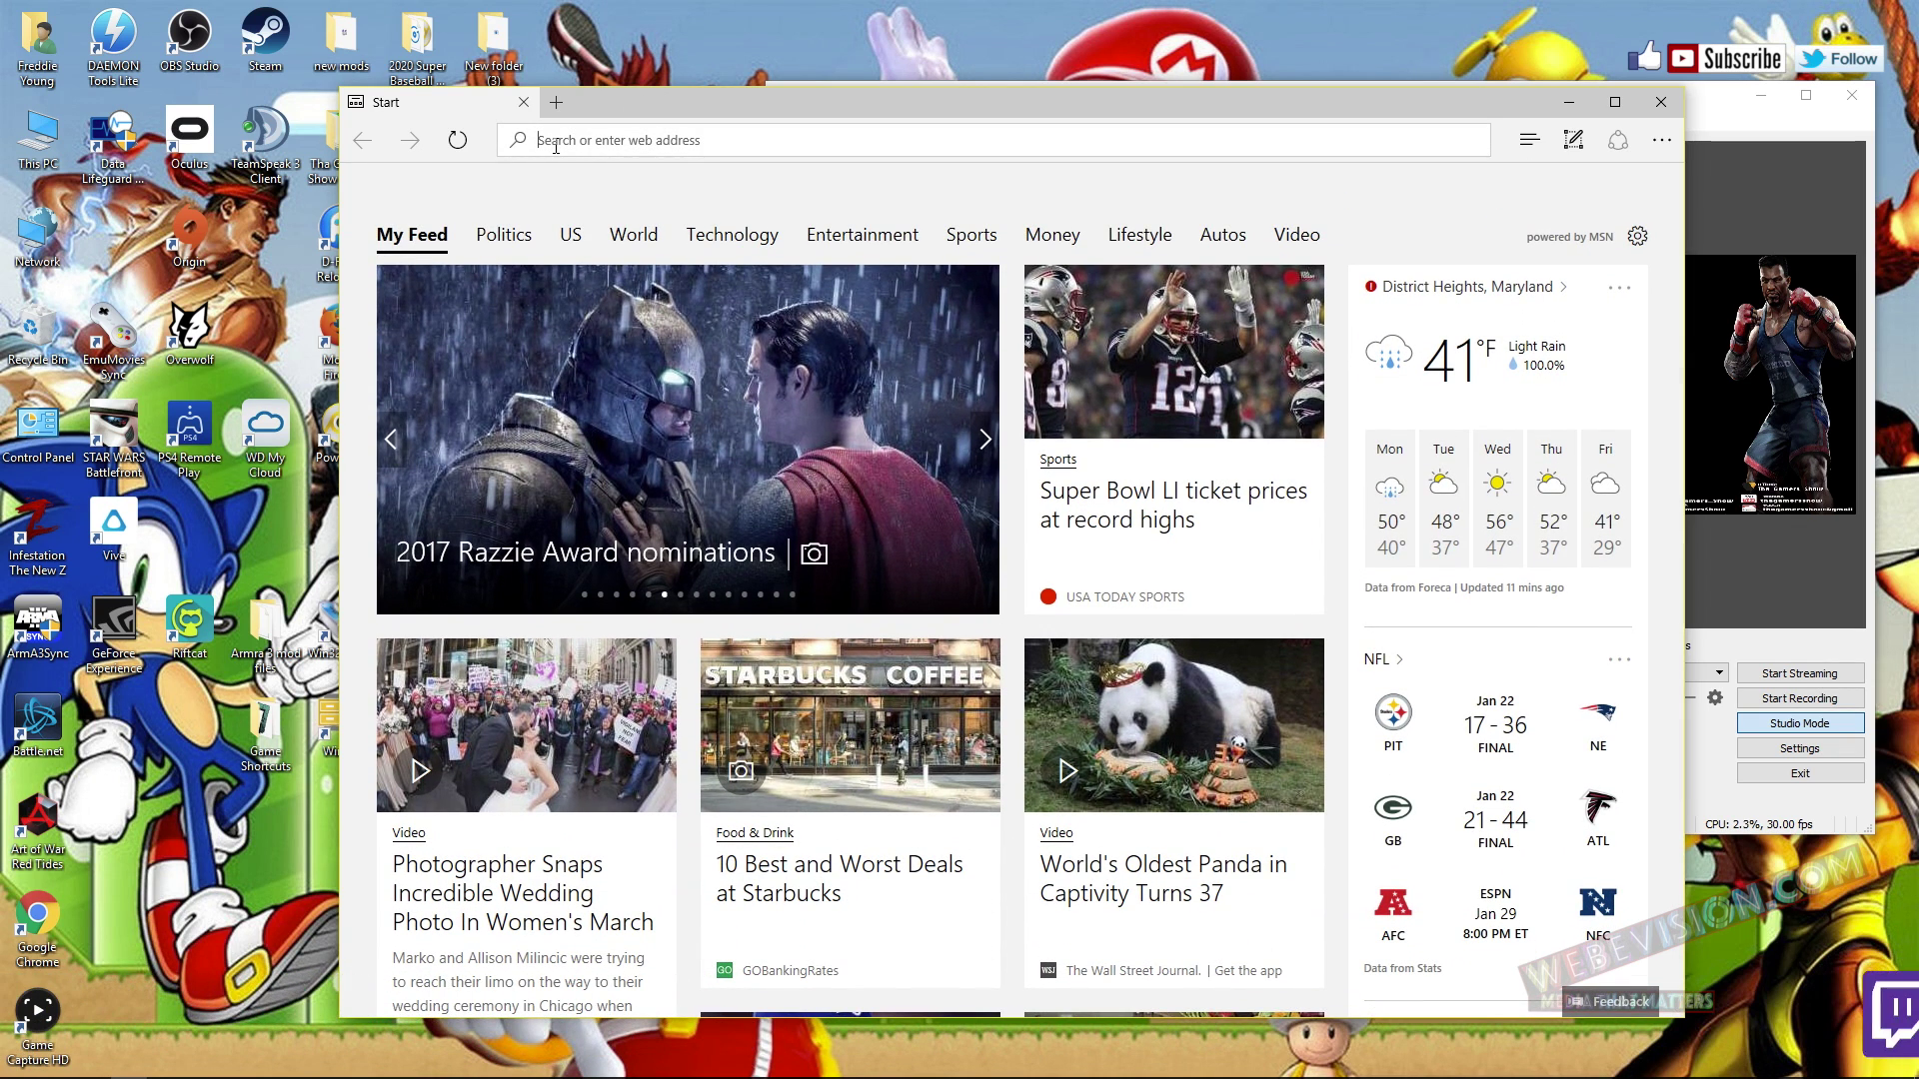
- Go to facebook.com by typing 'fac' in the Edge address bar
type("fac")
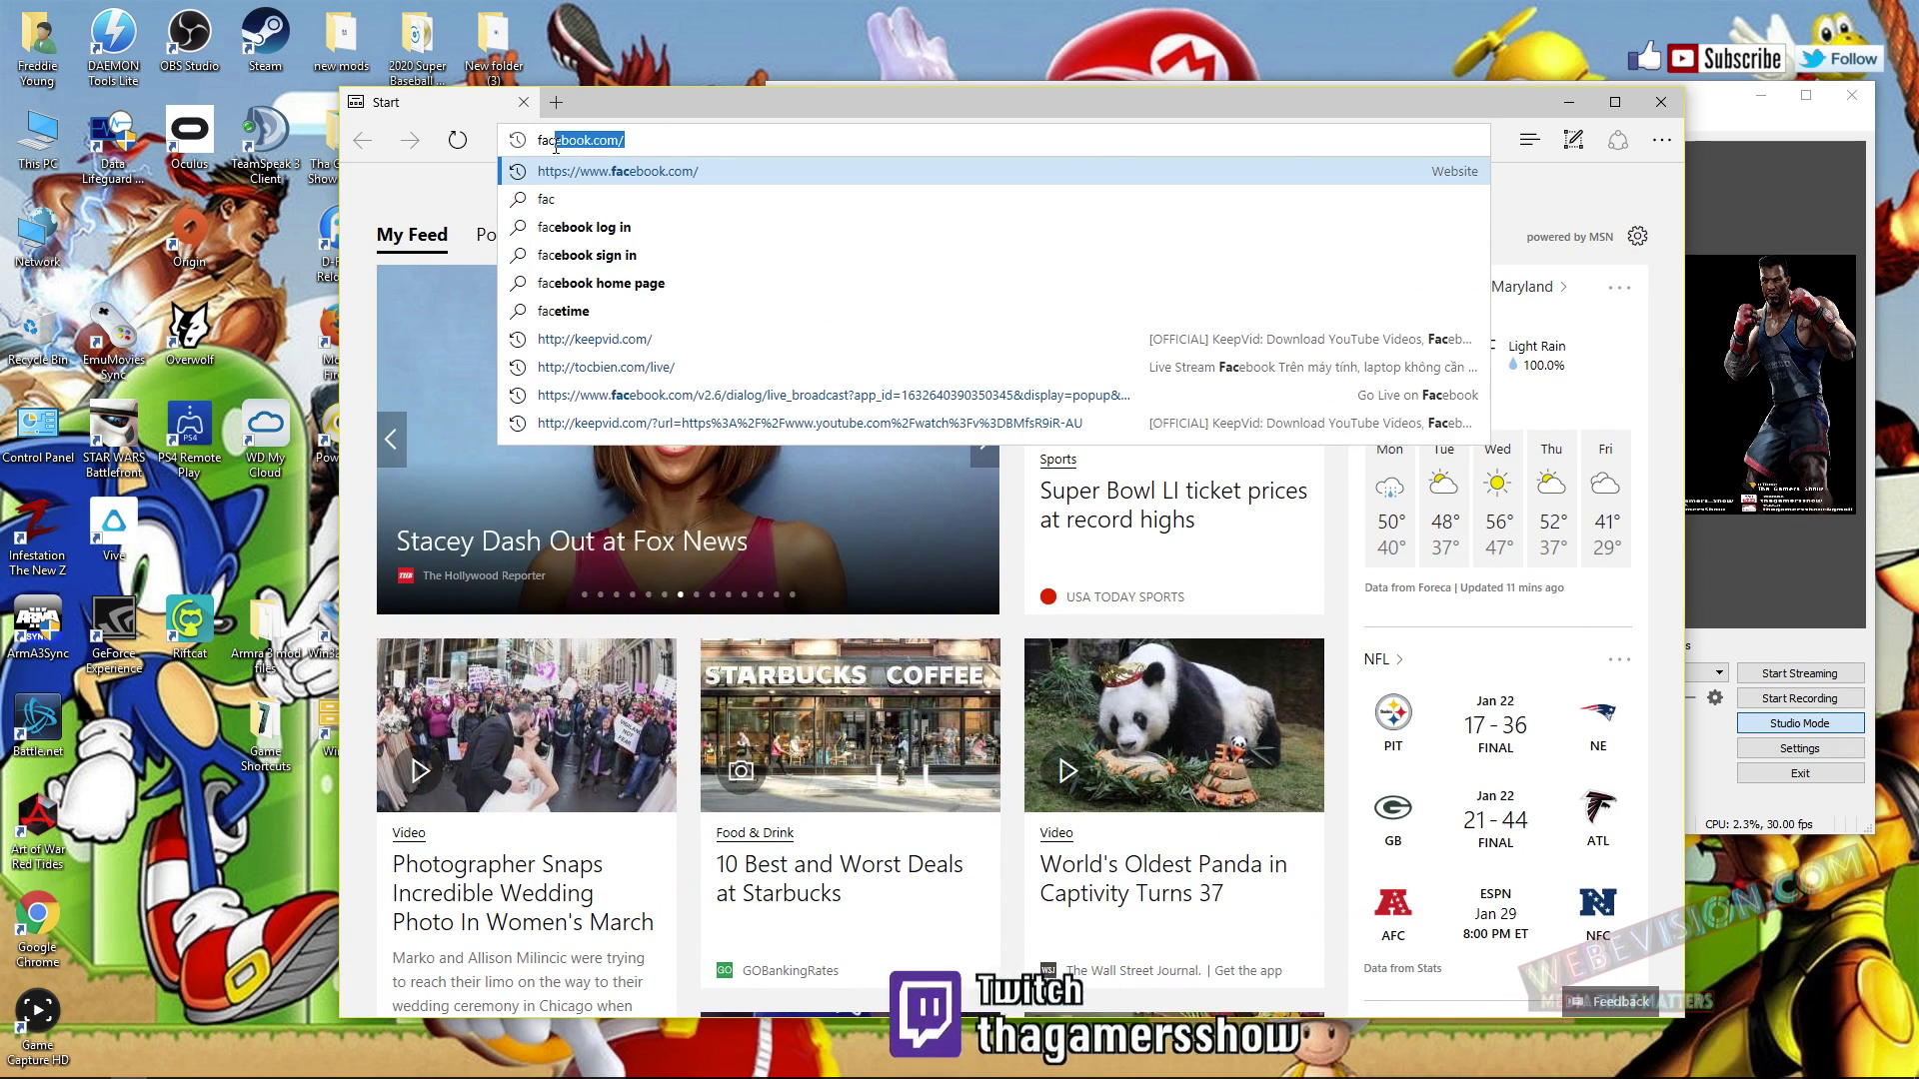
key("Return")
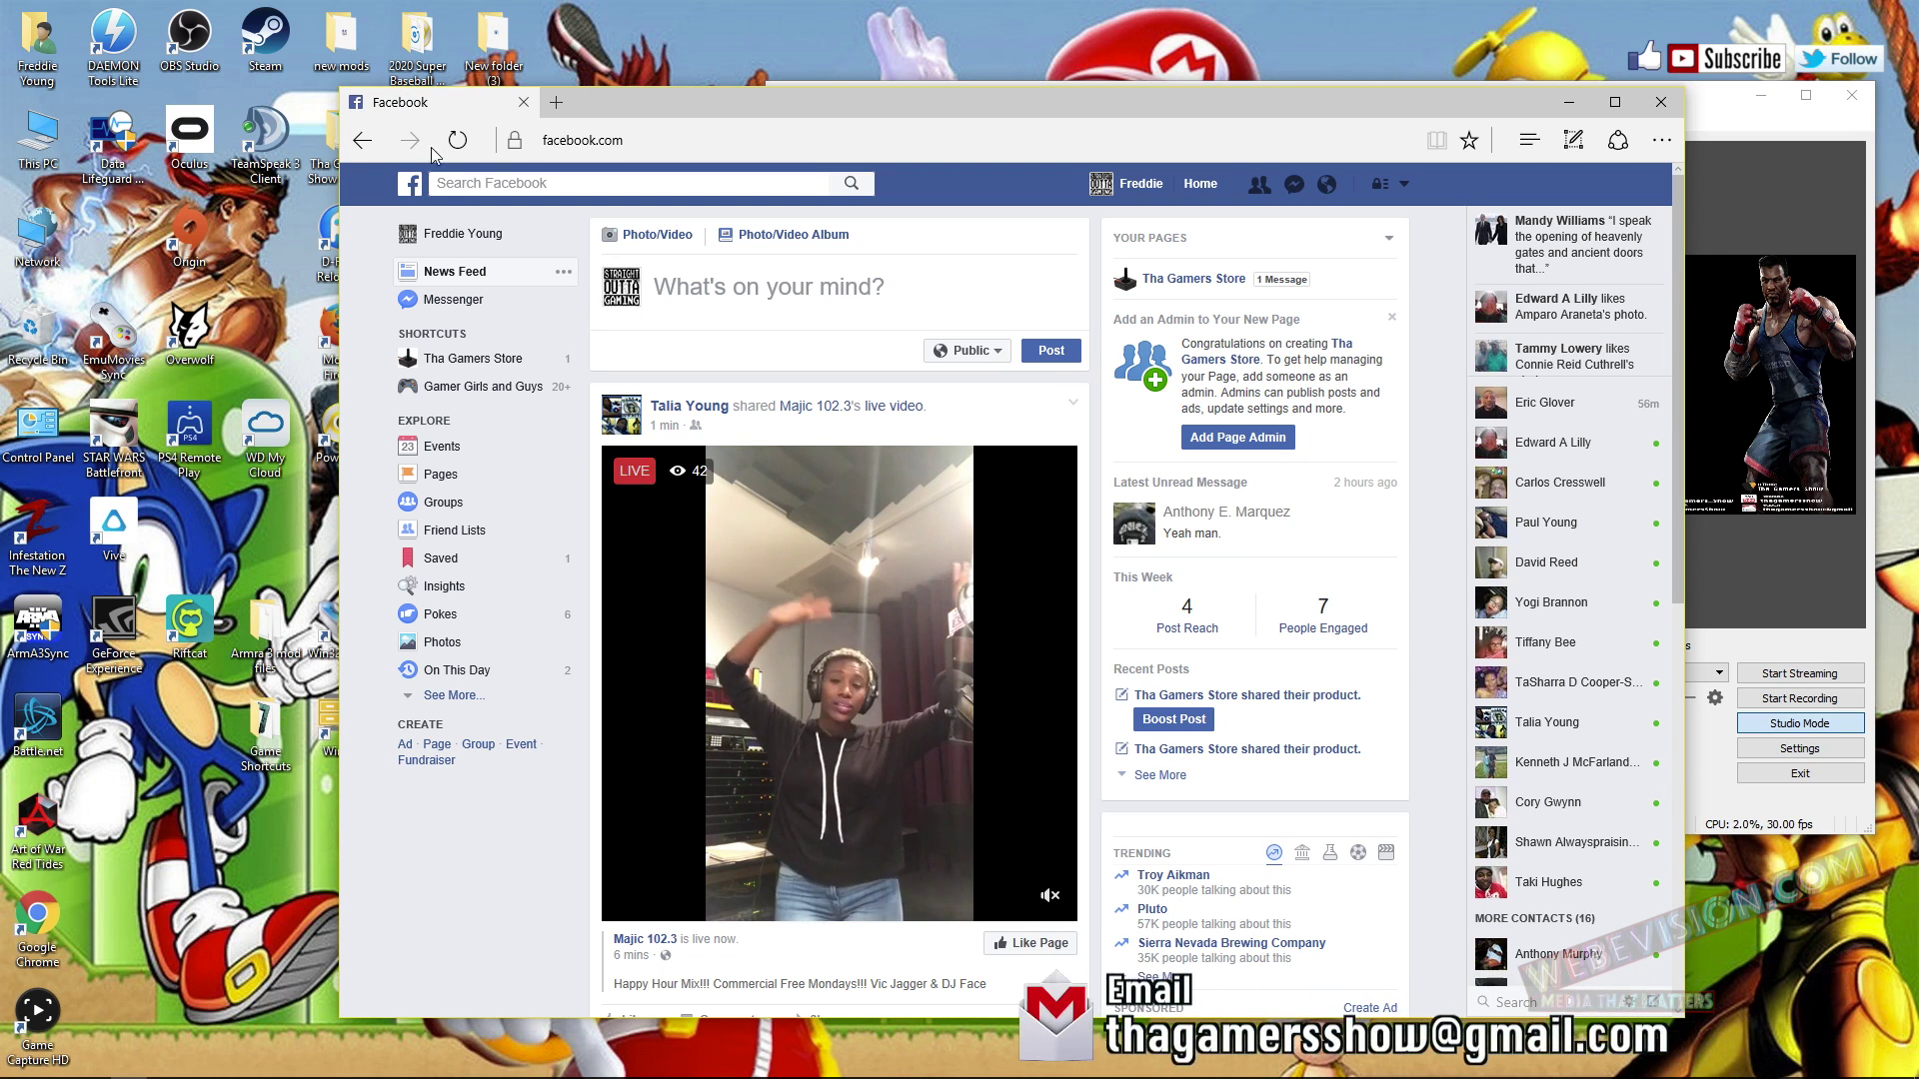
- Look over the personal profile timeline and the Tha Gamers Store business page
left_click(410, 240)
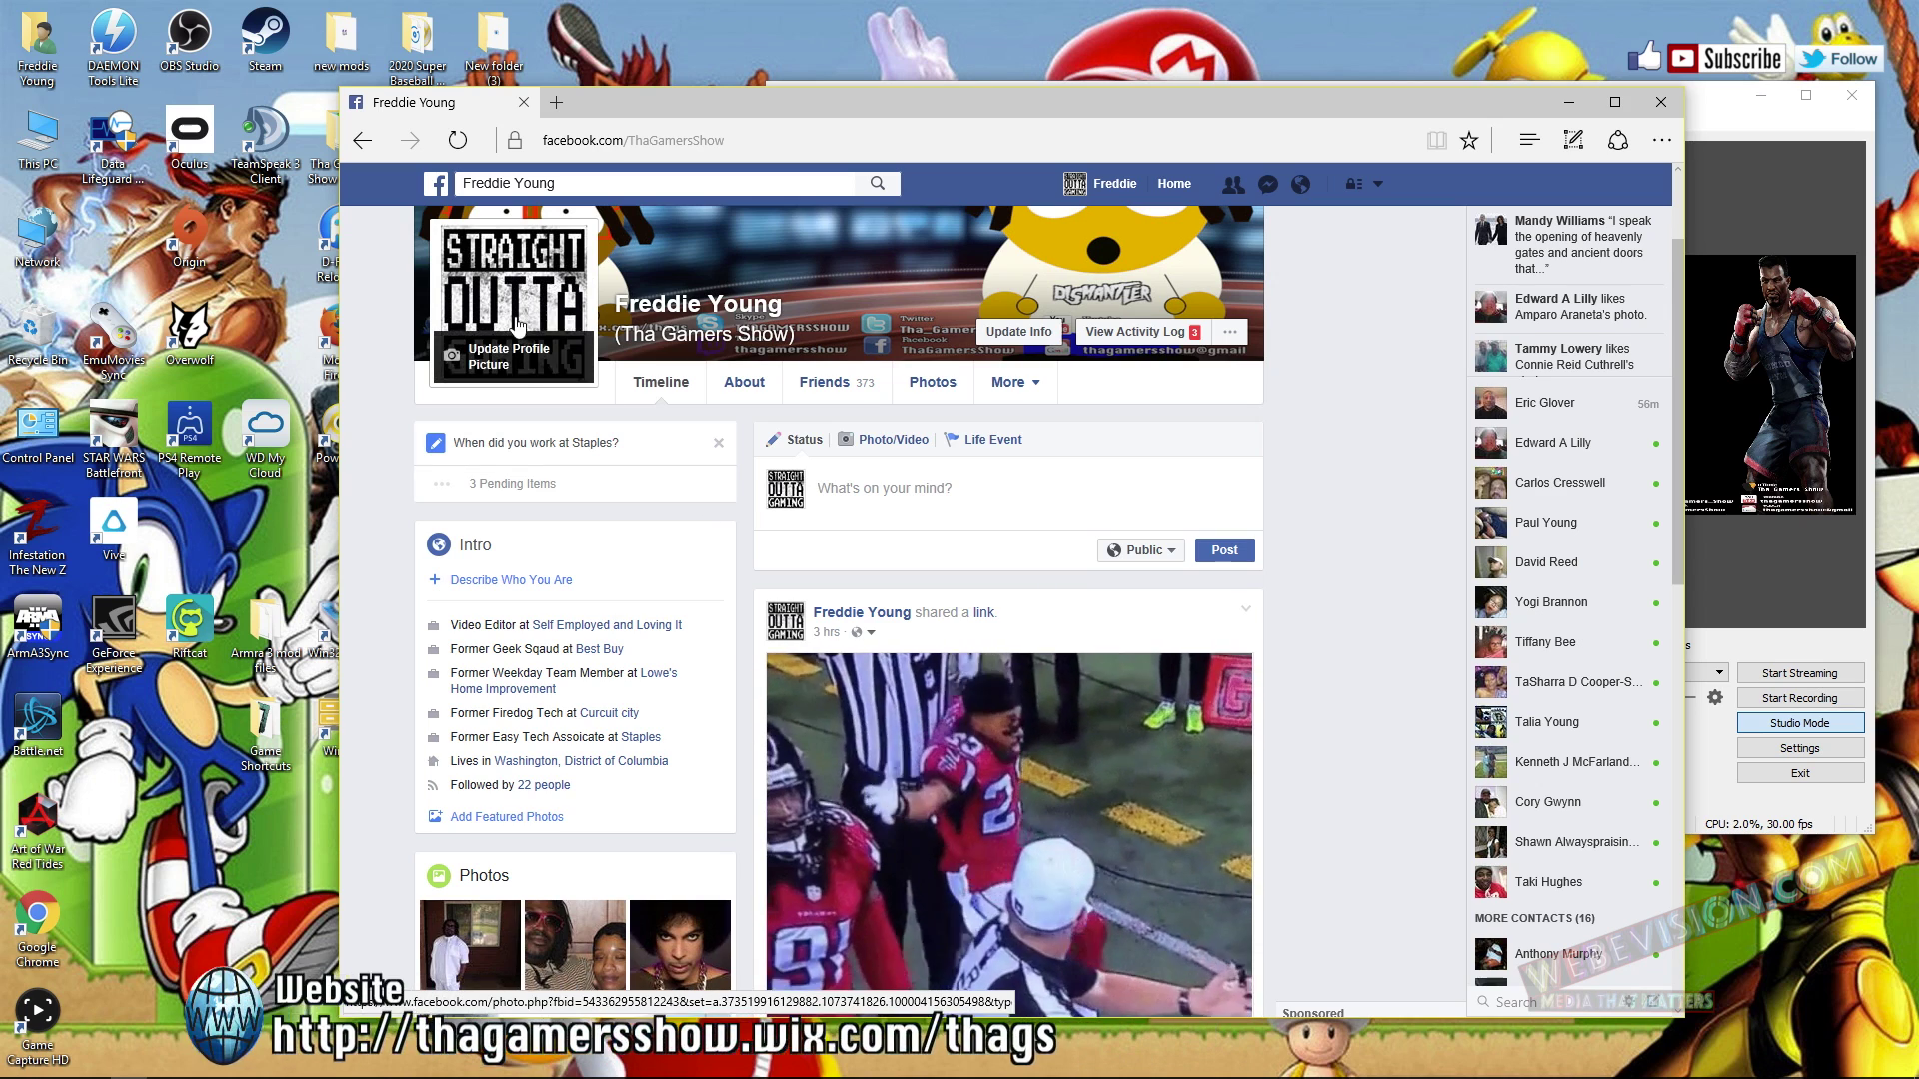
left_click(440, 188)
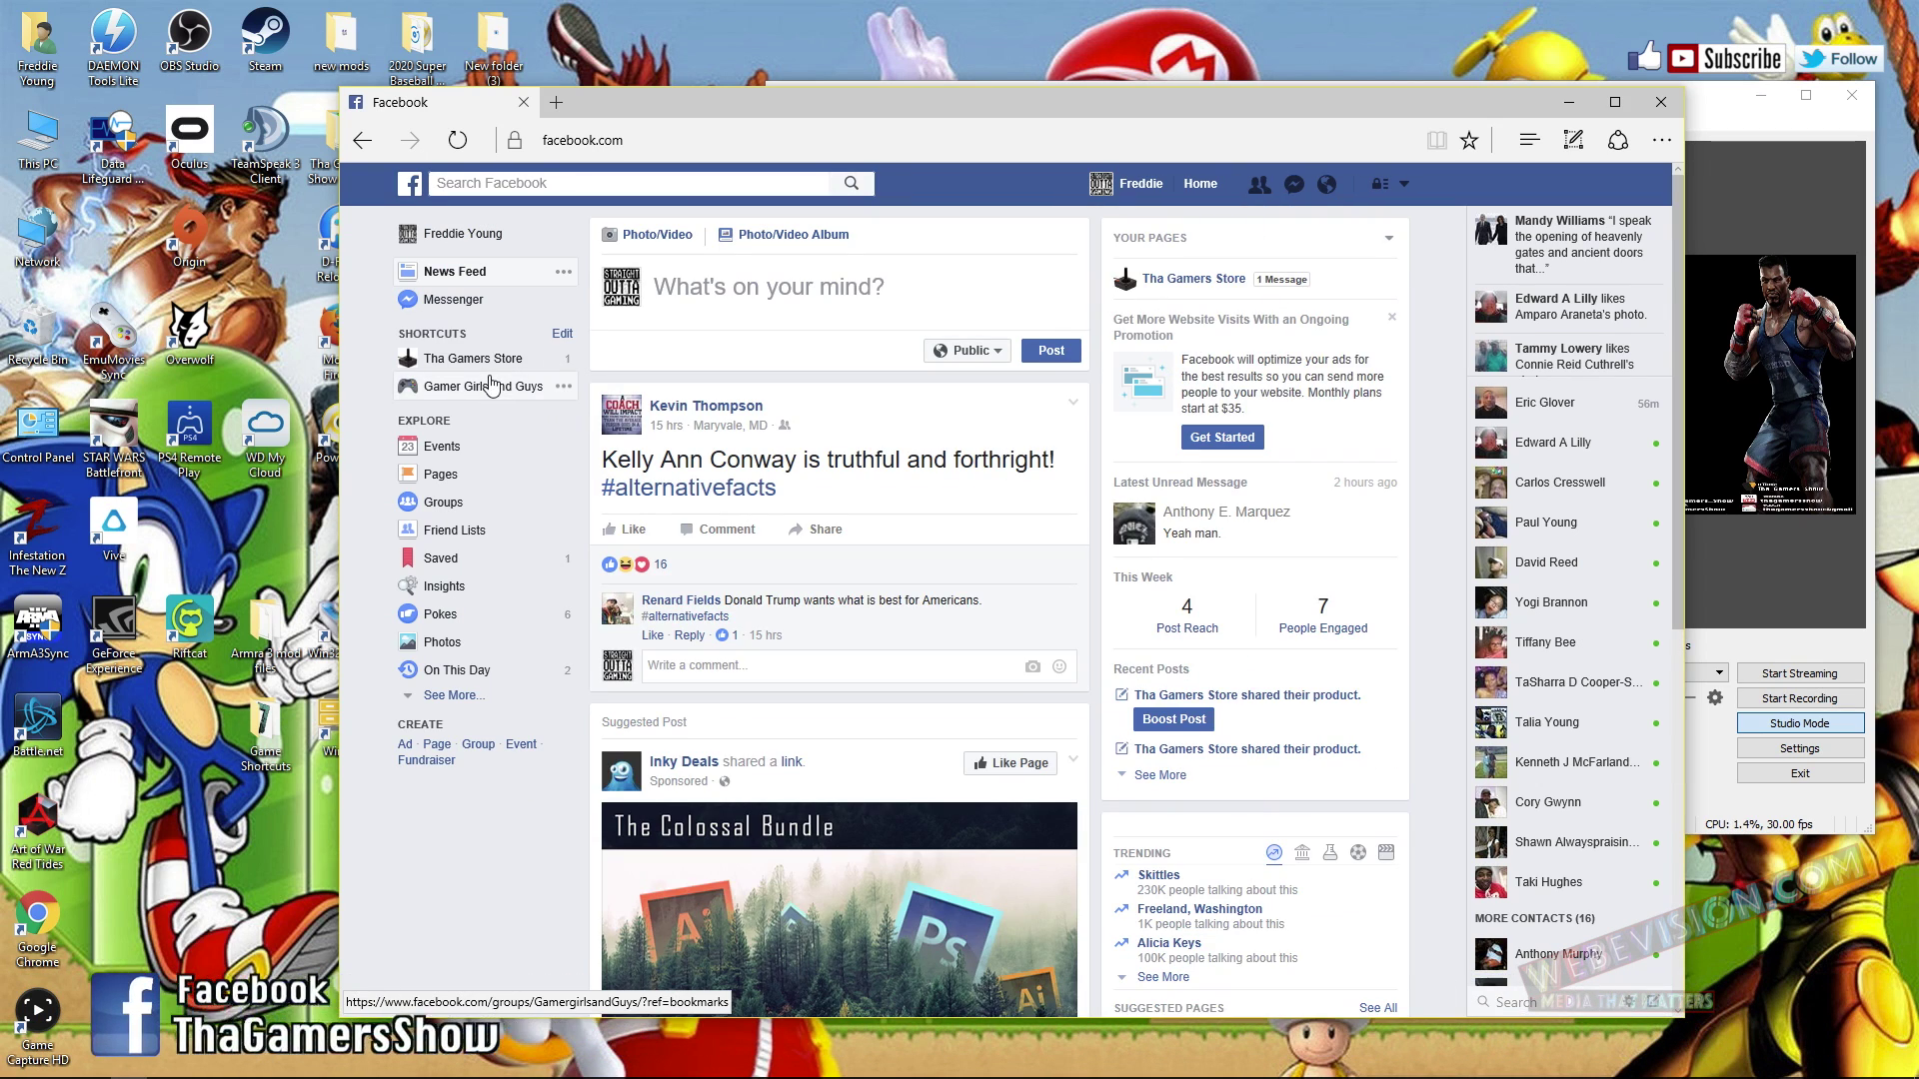
left_click(477, 361)
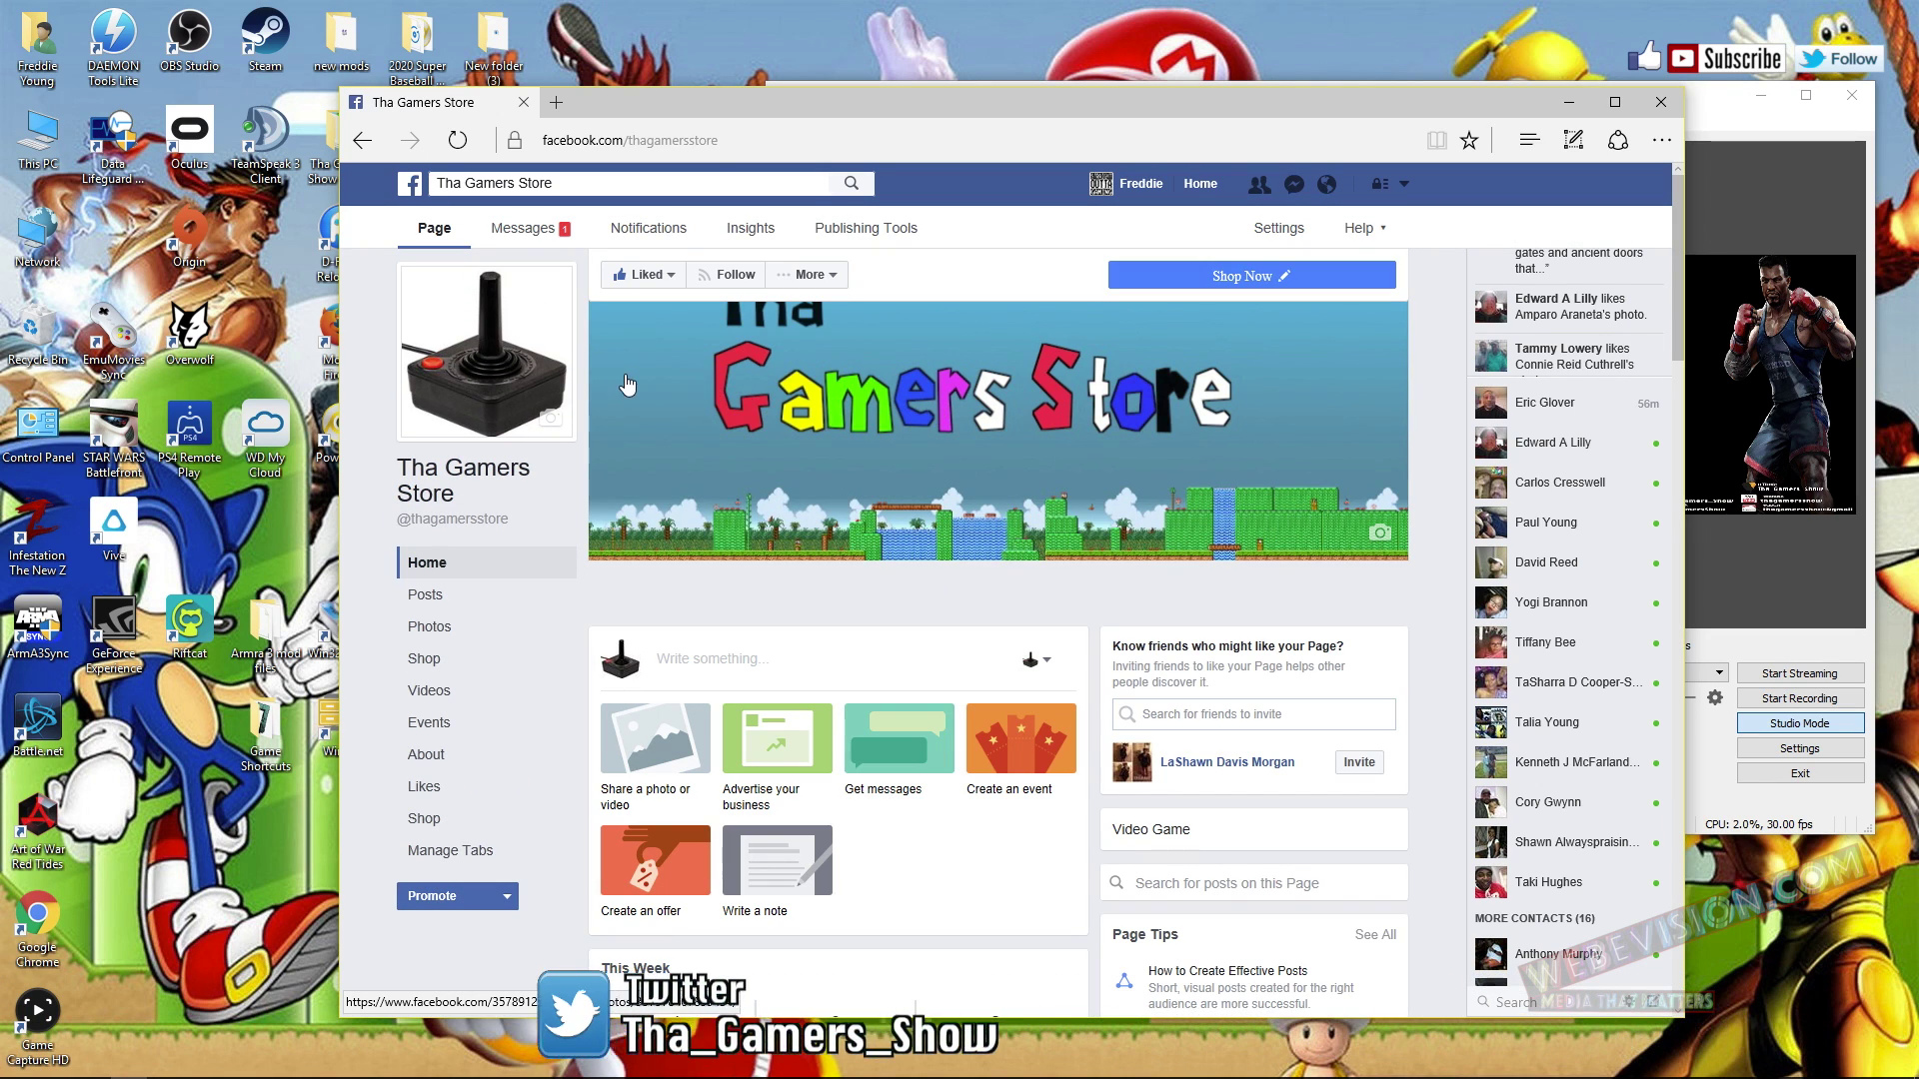
scroll(870, 591, "down", 5)
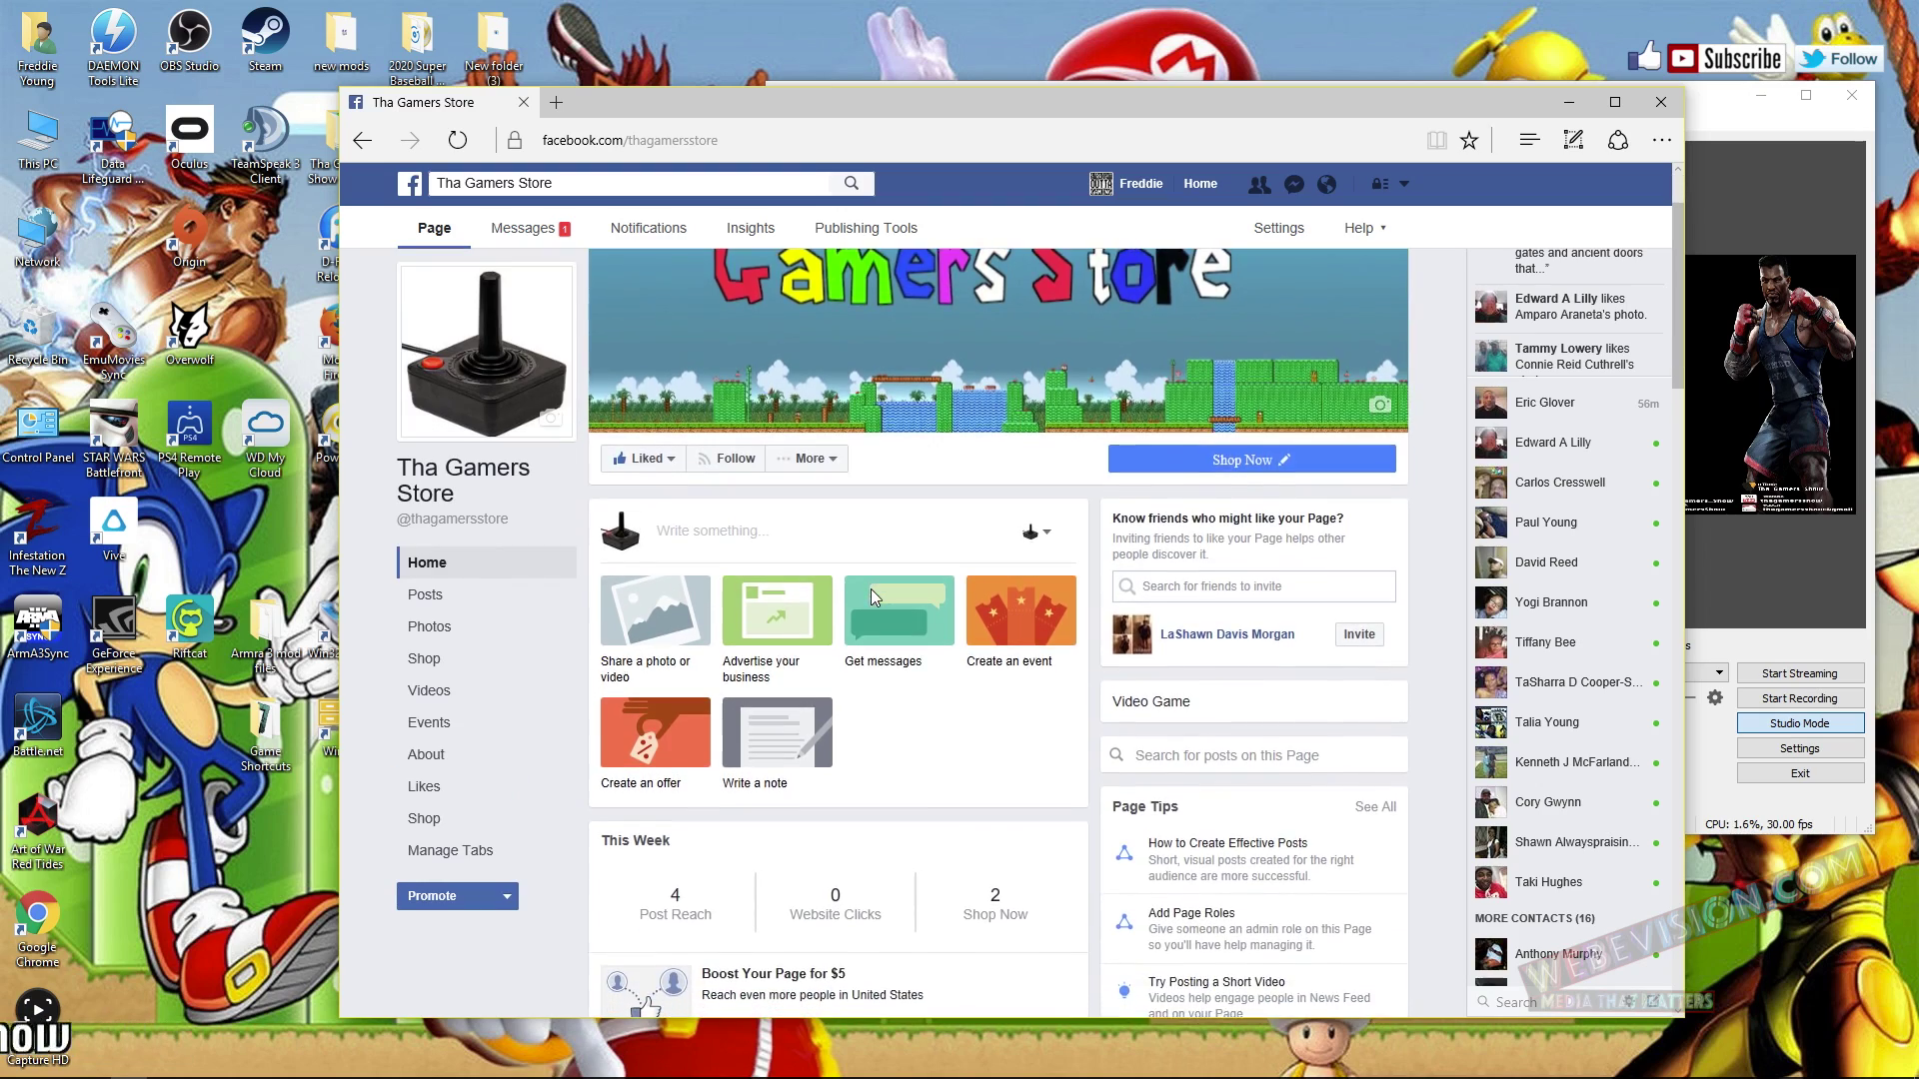
scroll(866, 600, "down", 14)
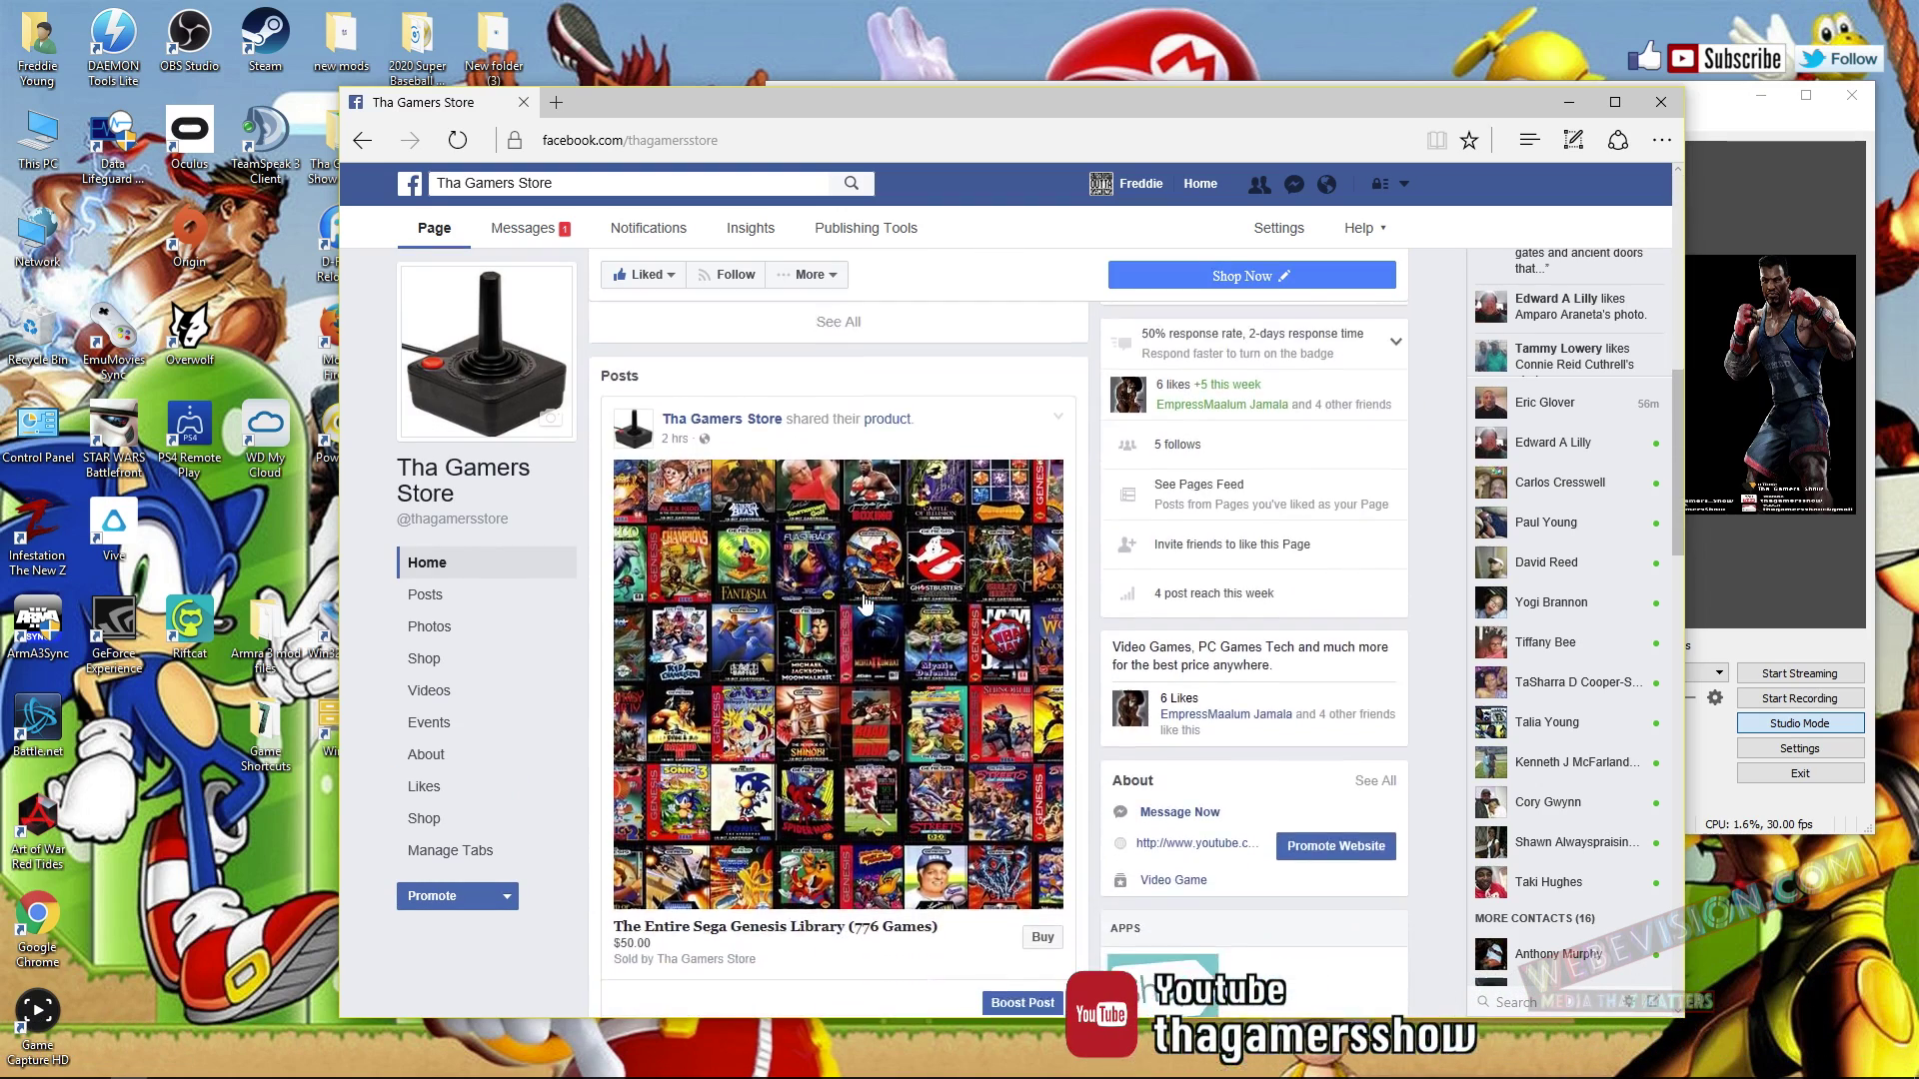
scroll(861, 605, "down", 3)
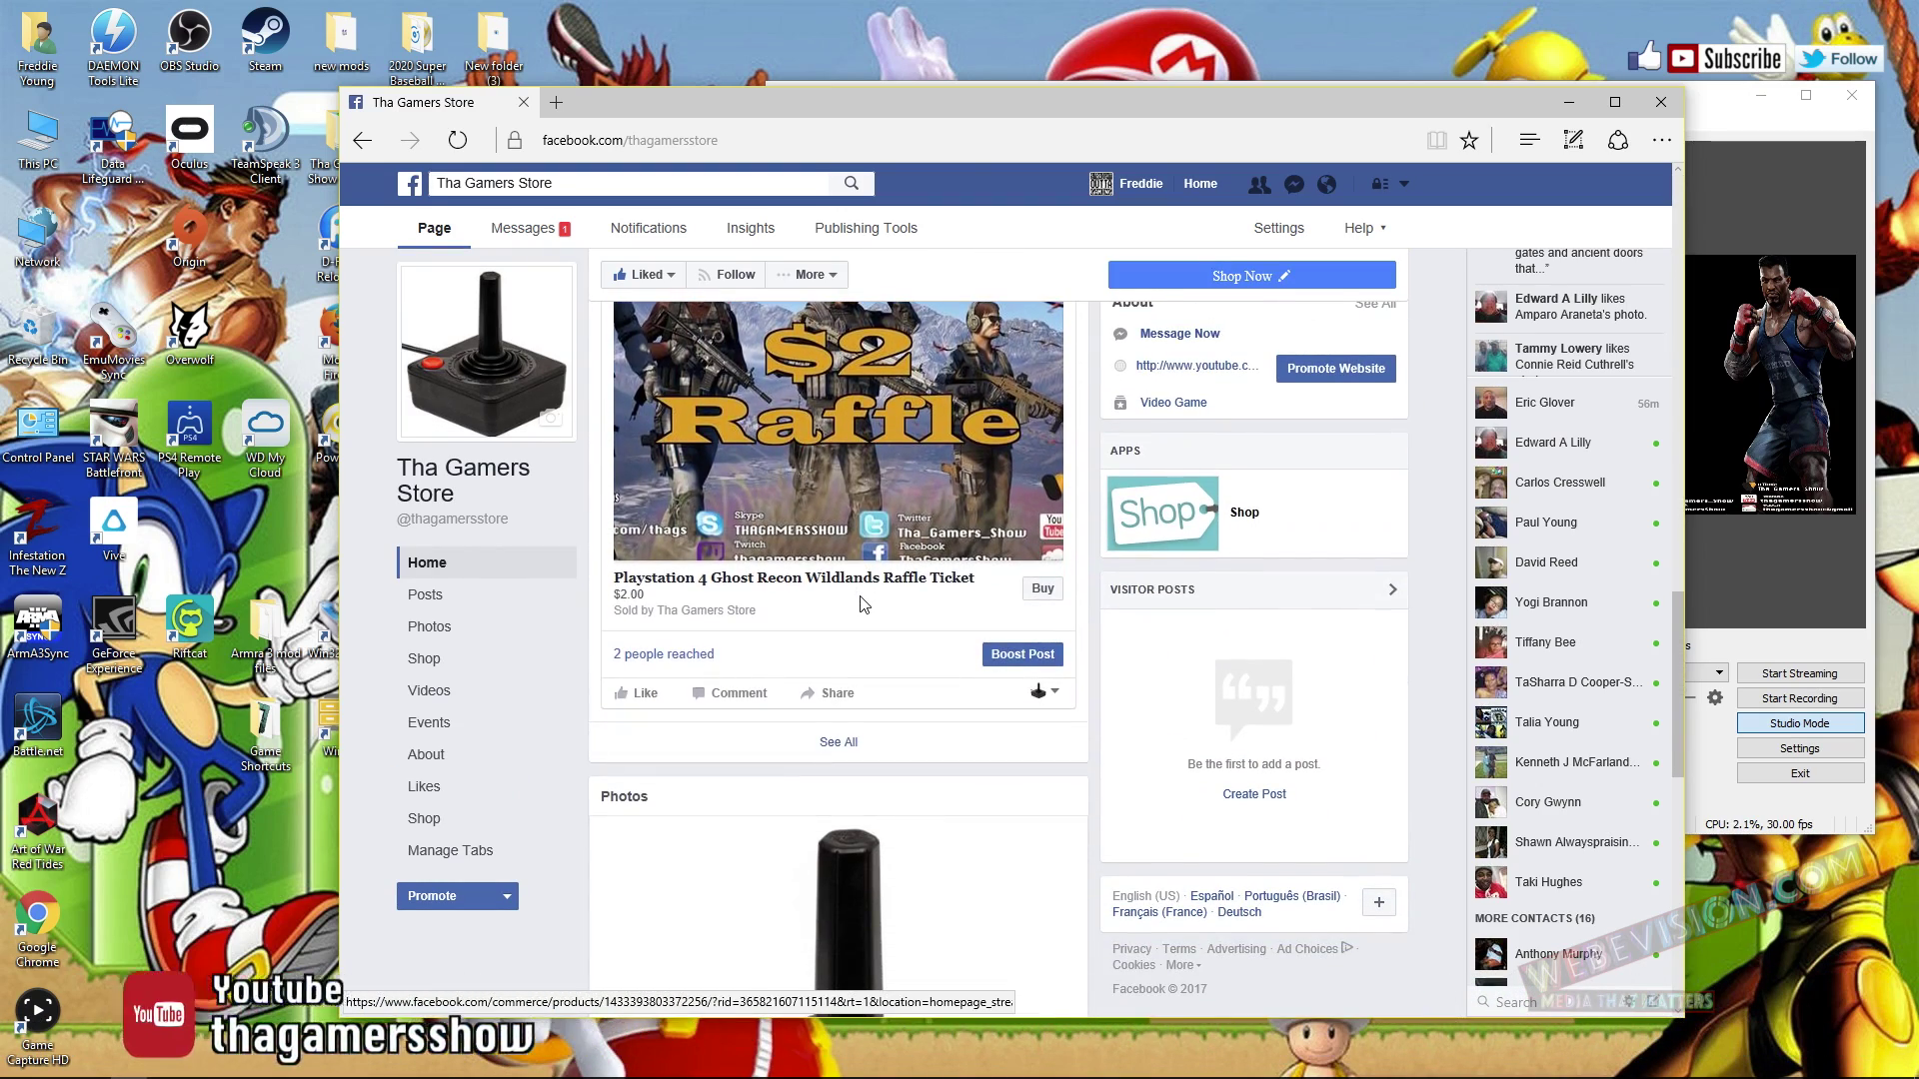
scroll(861, 604, "up", 10)
scroll(859, 602, "up", 6)
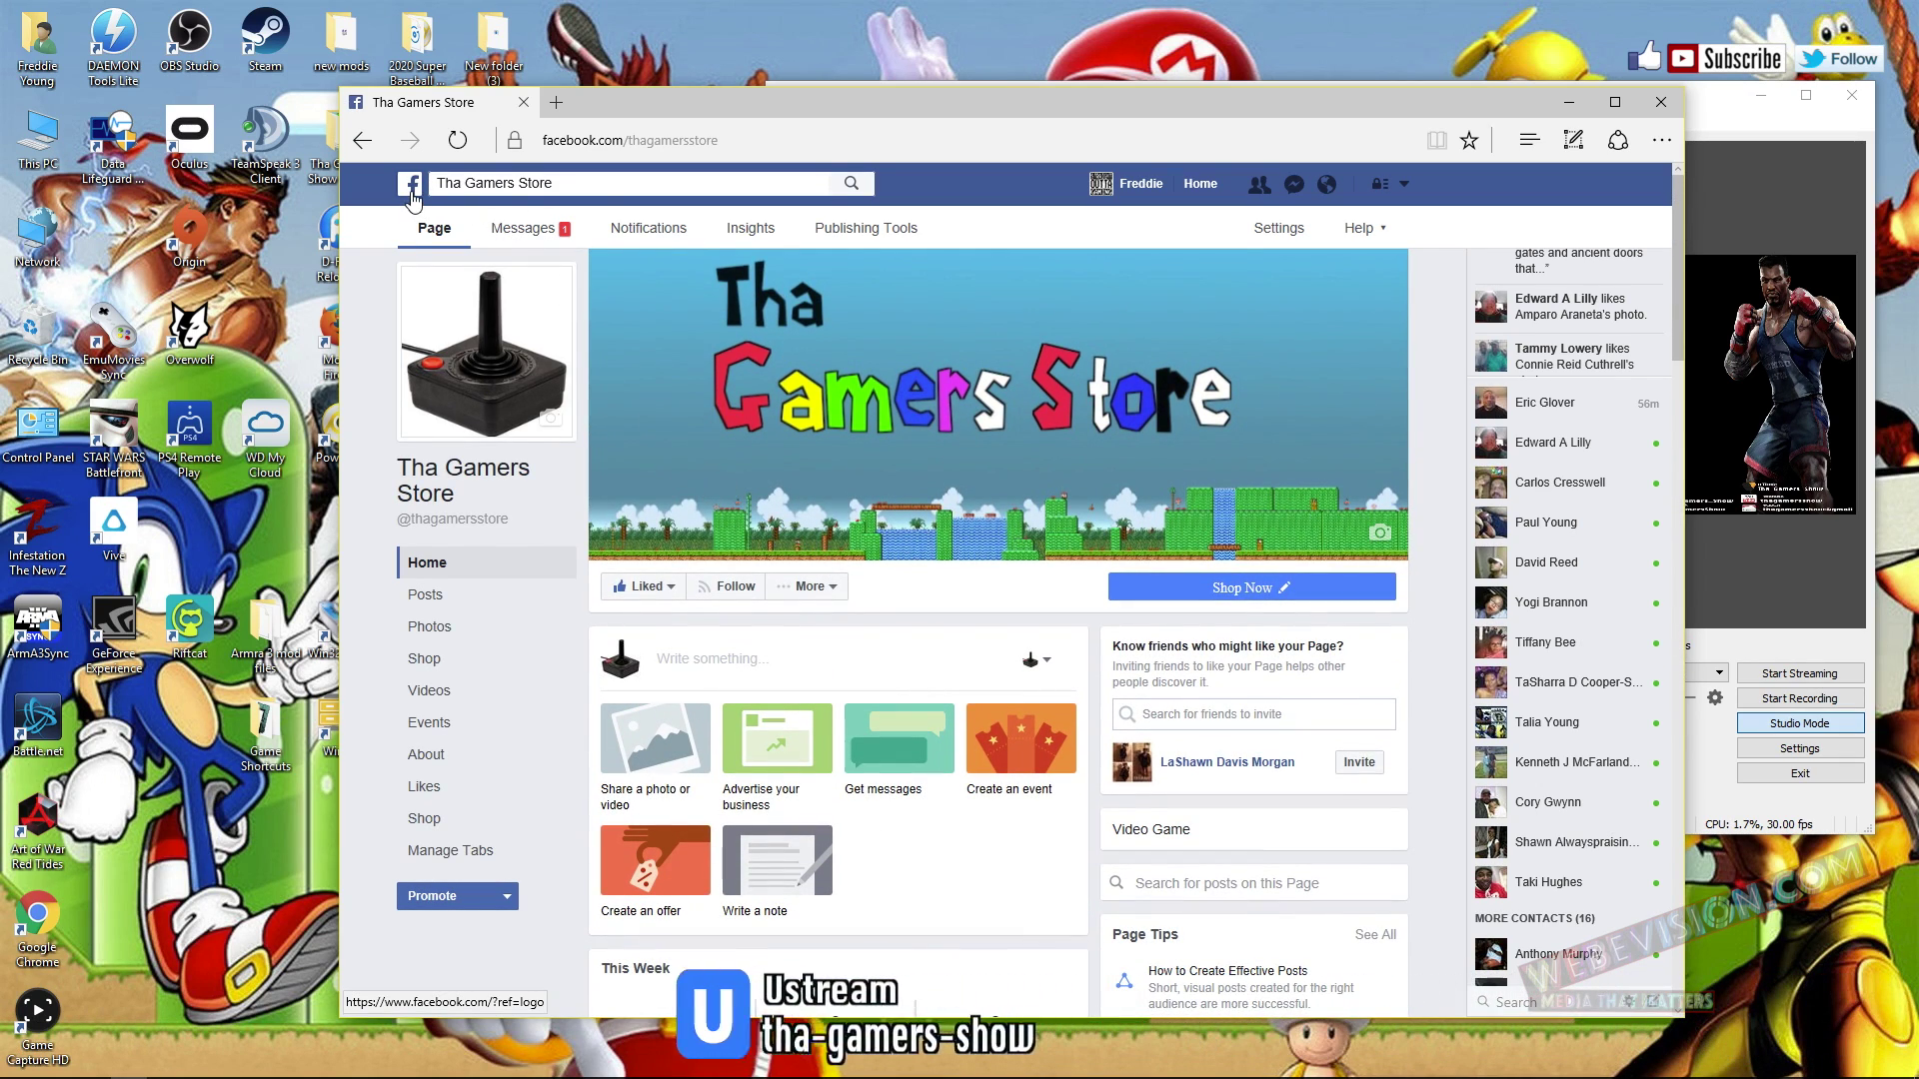
- Return to the personal profile timeline and open a new browser tab
left_click(411, 186)
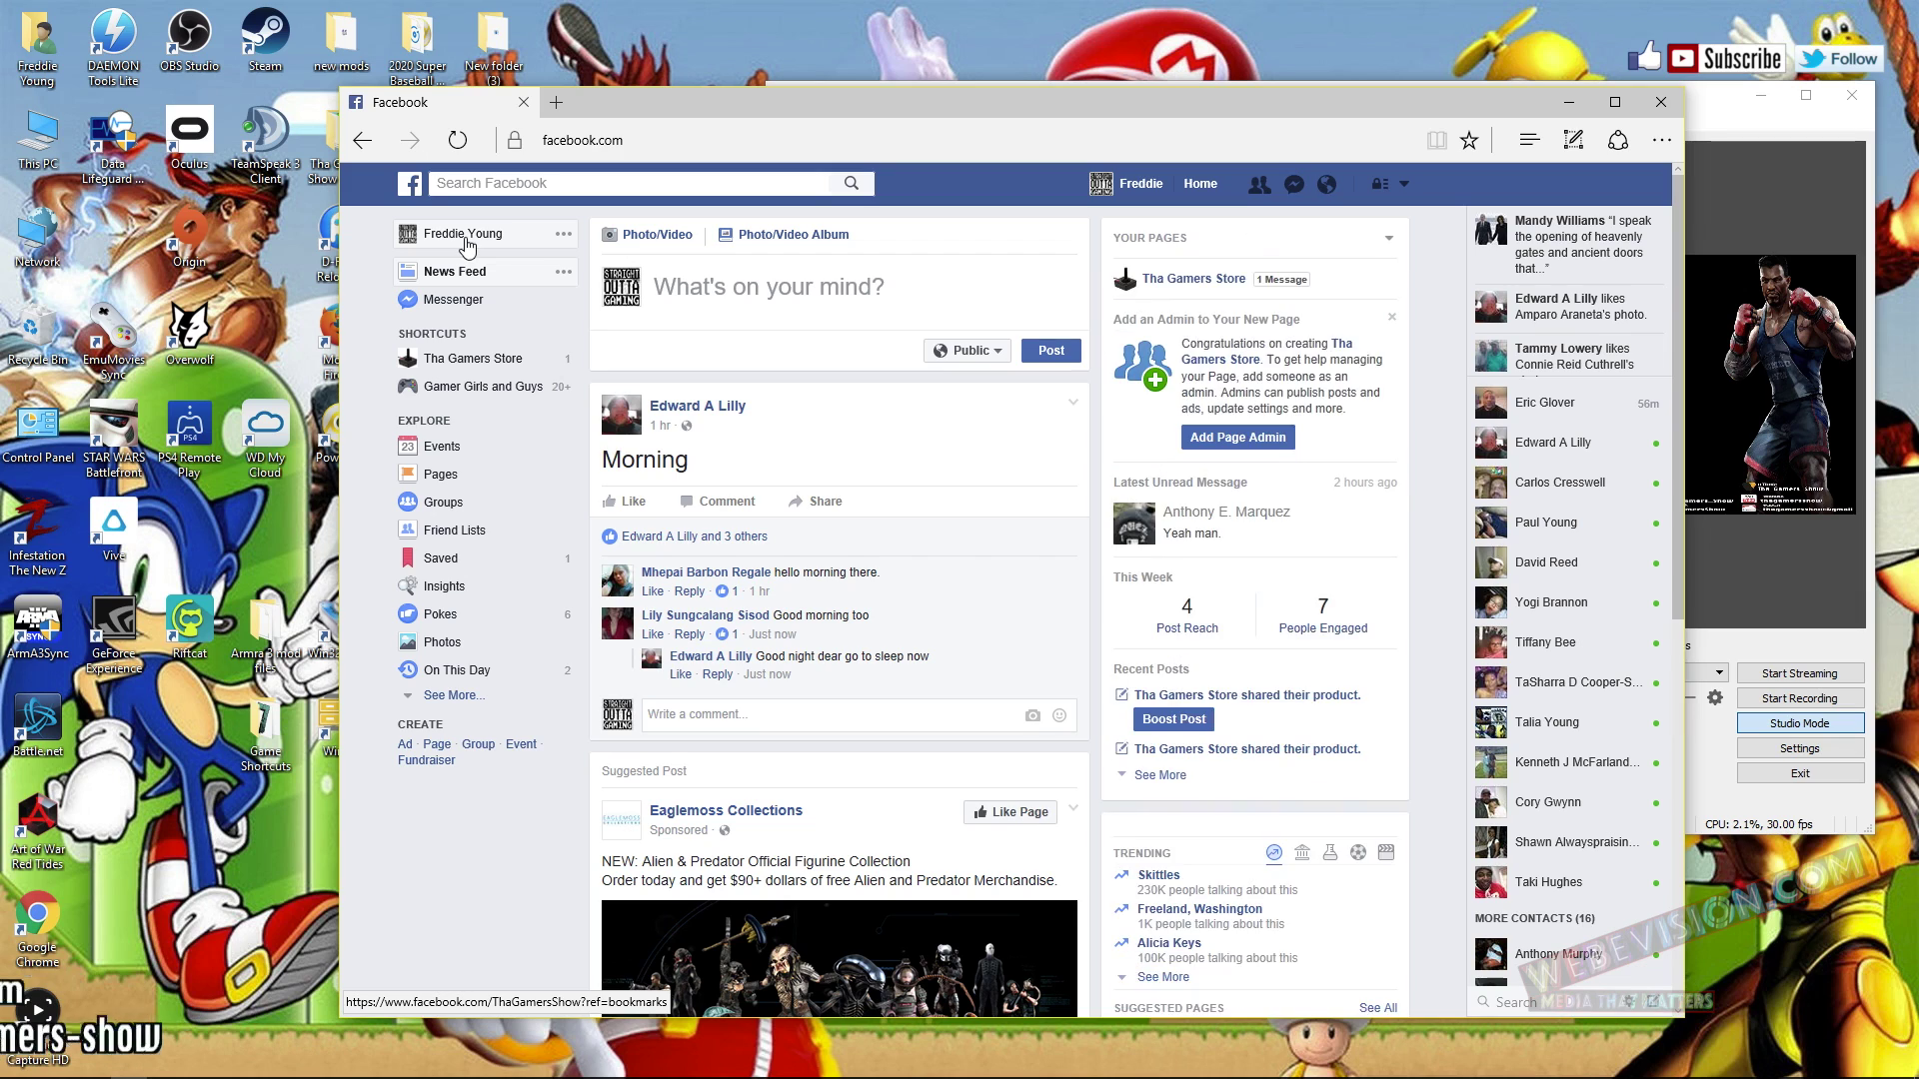
left_click(465, 240)
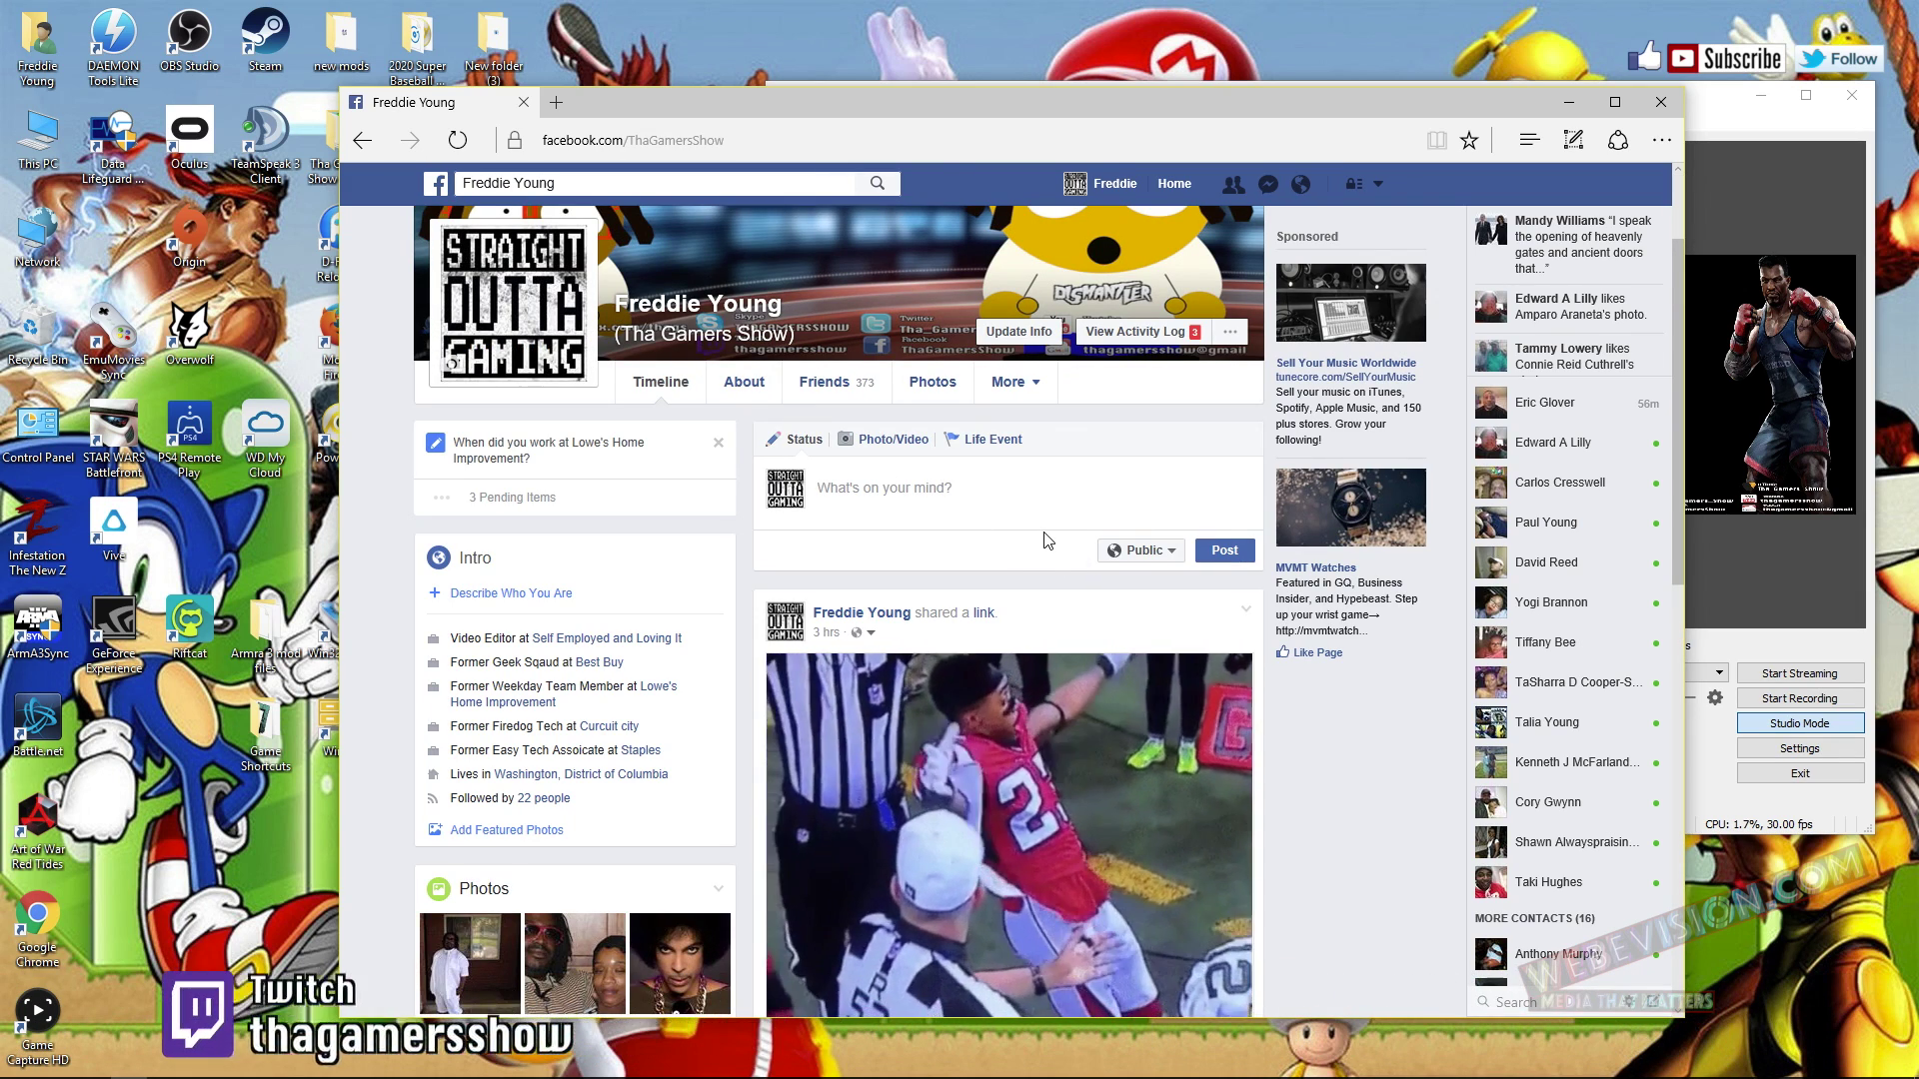
left_click(557, 103)
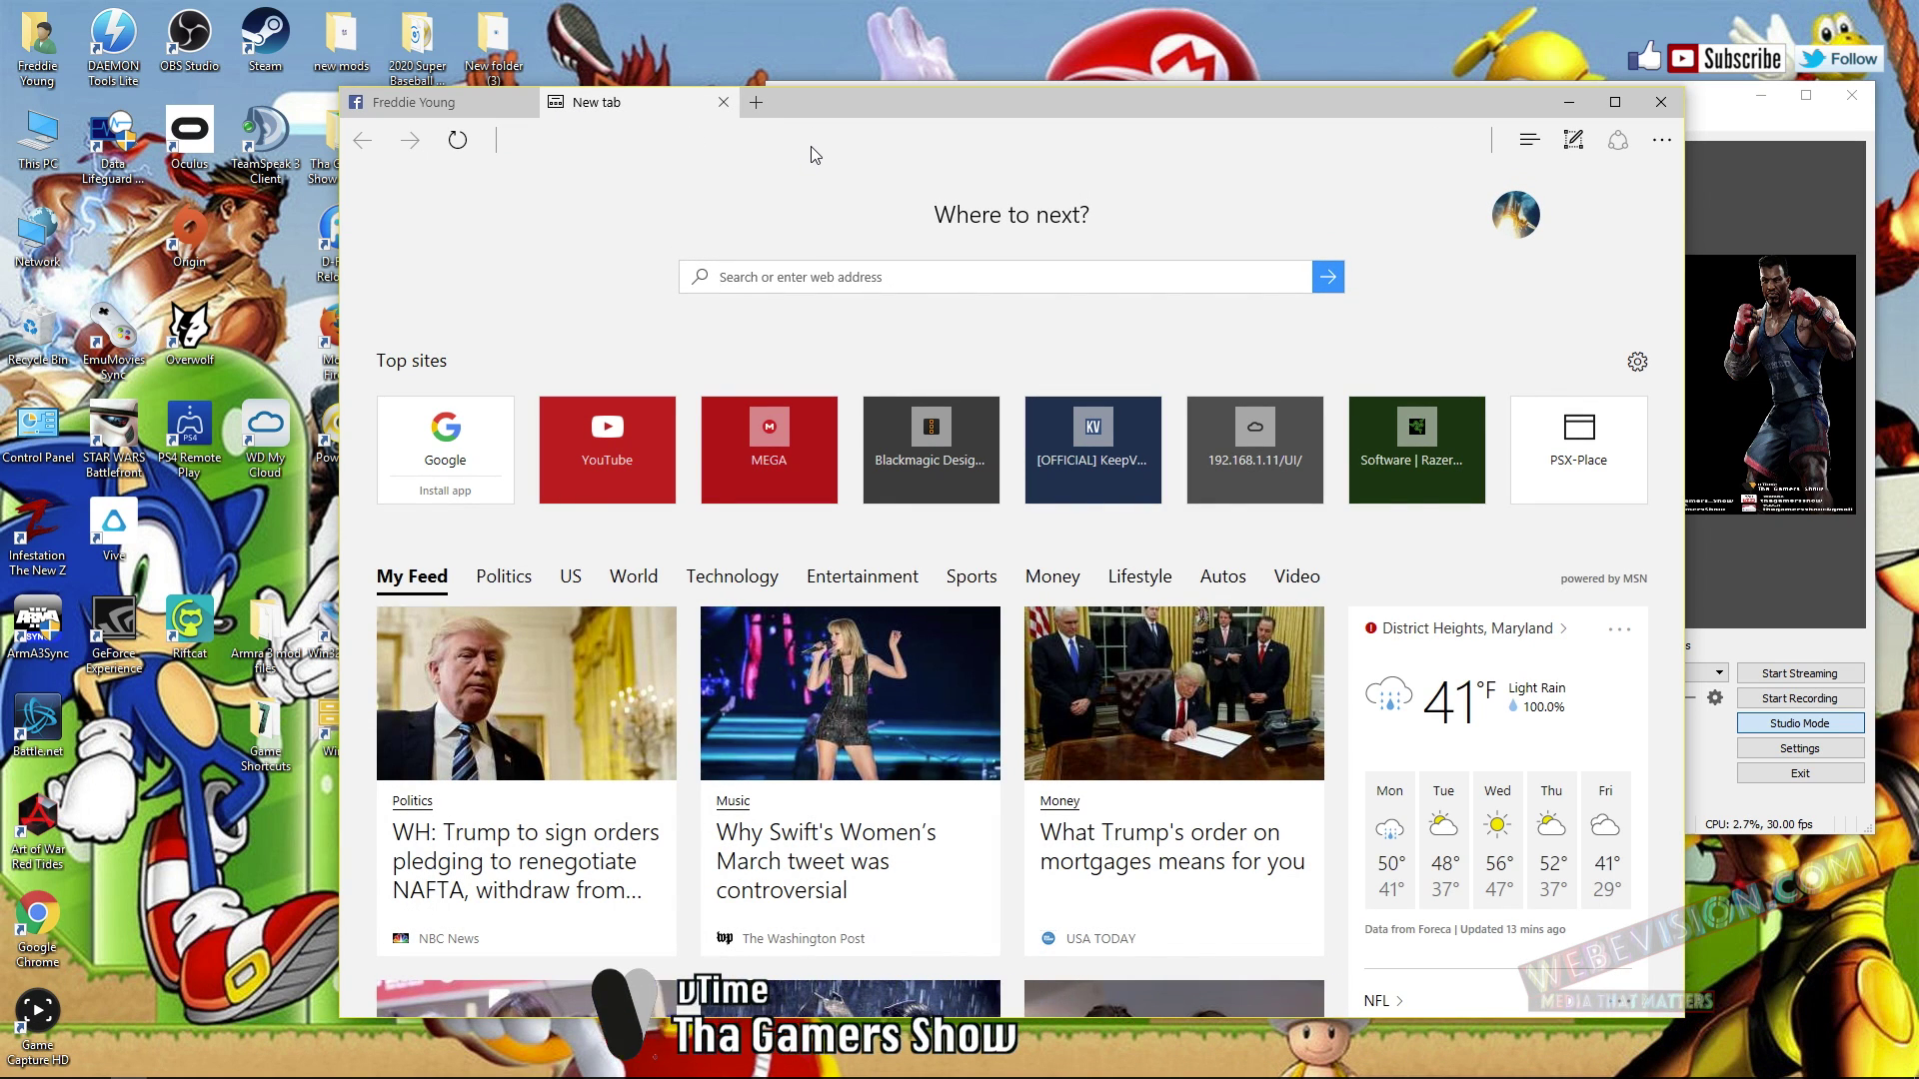
- Load tocbien.com/live in the new tab and start Tạo Live Stream Facebook
left_click(812, 148)
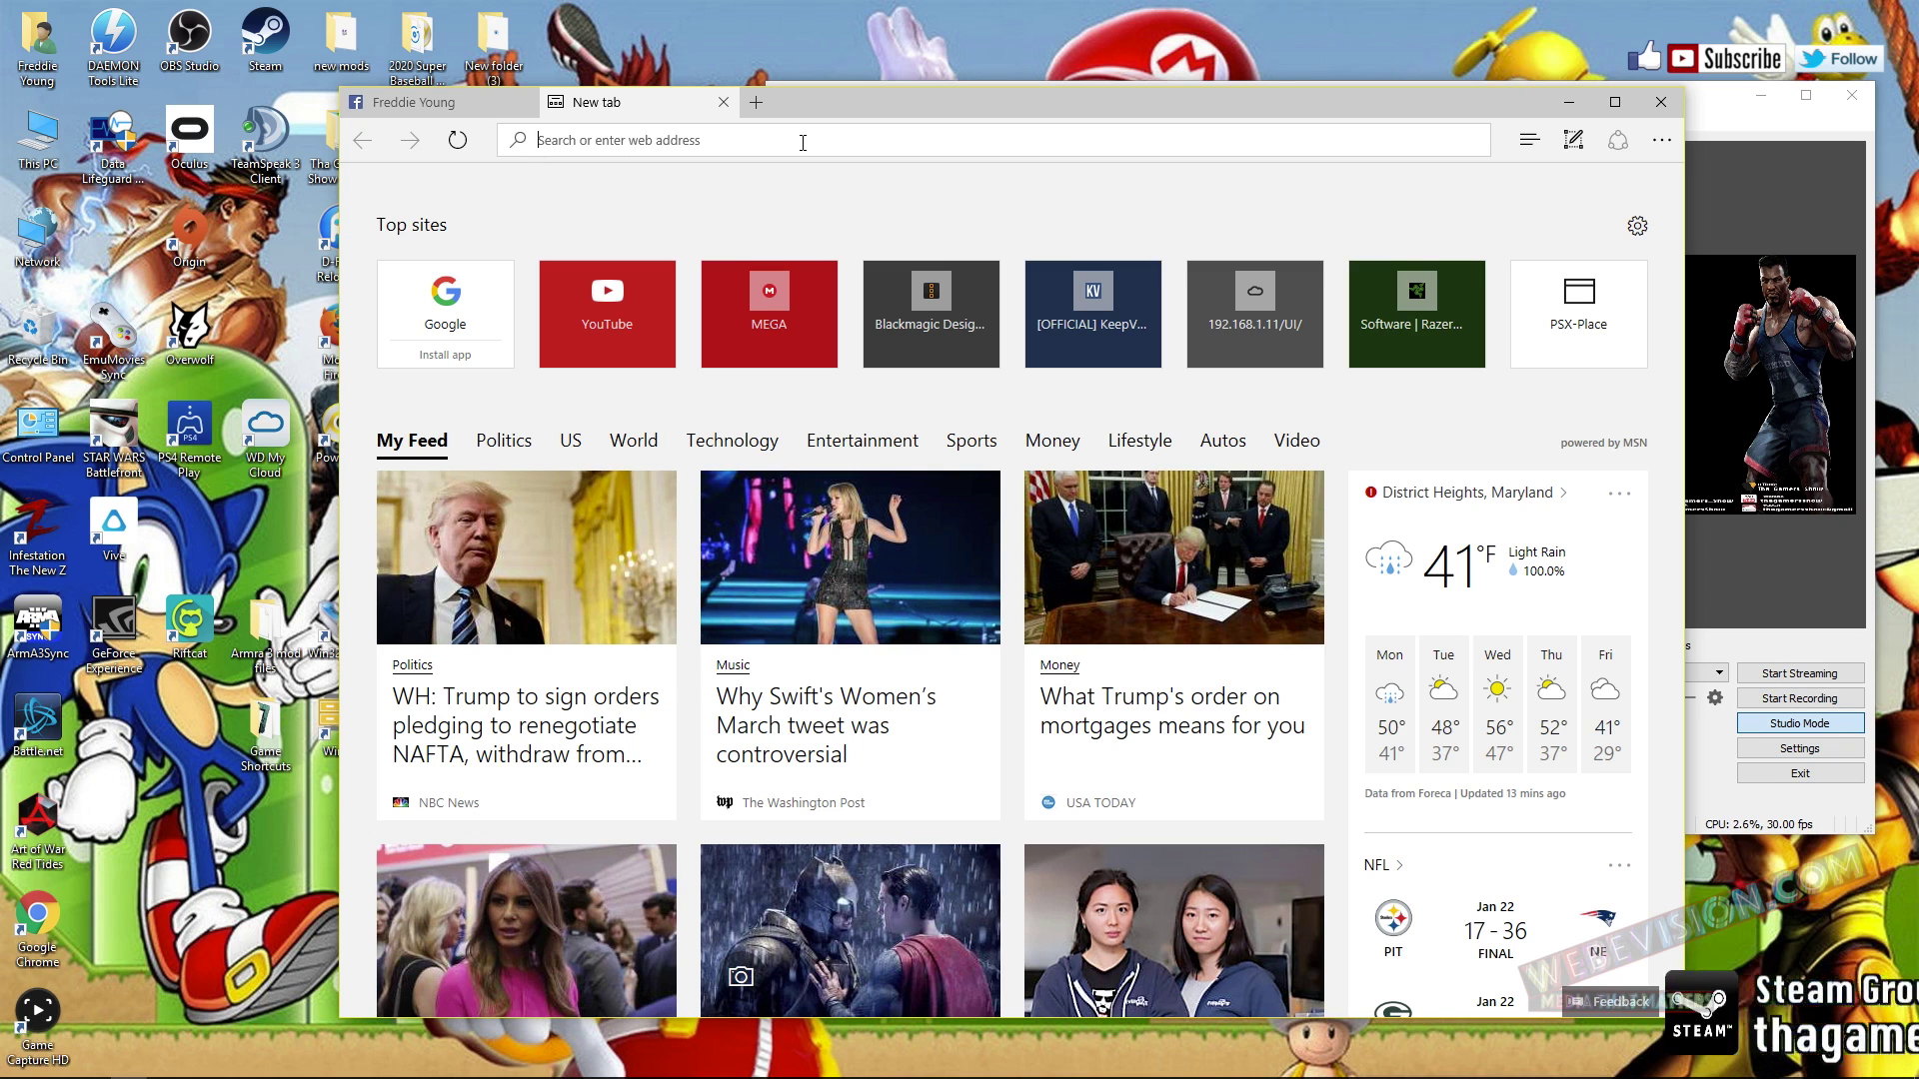
type("tocbien.com/")
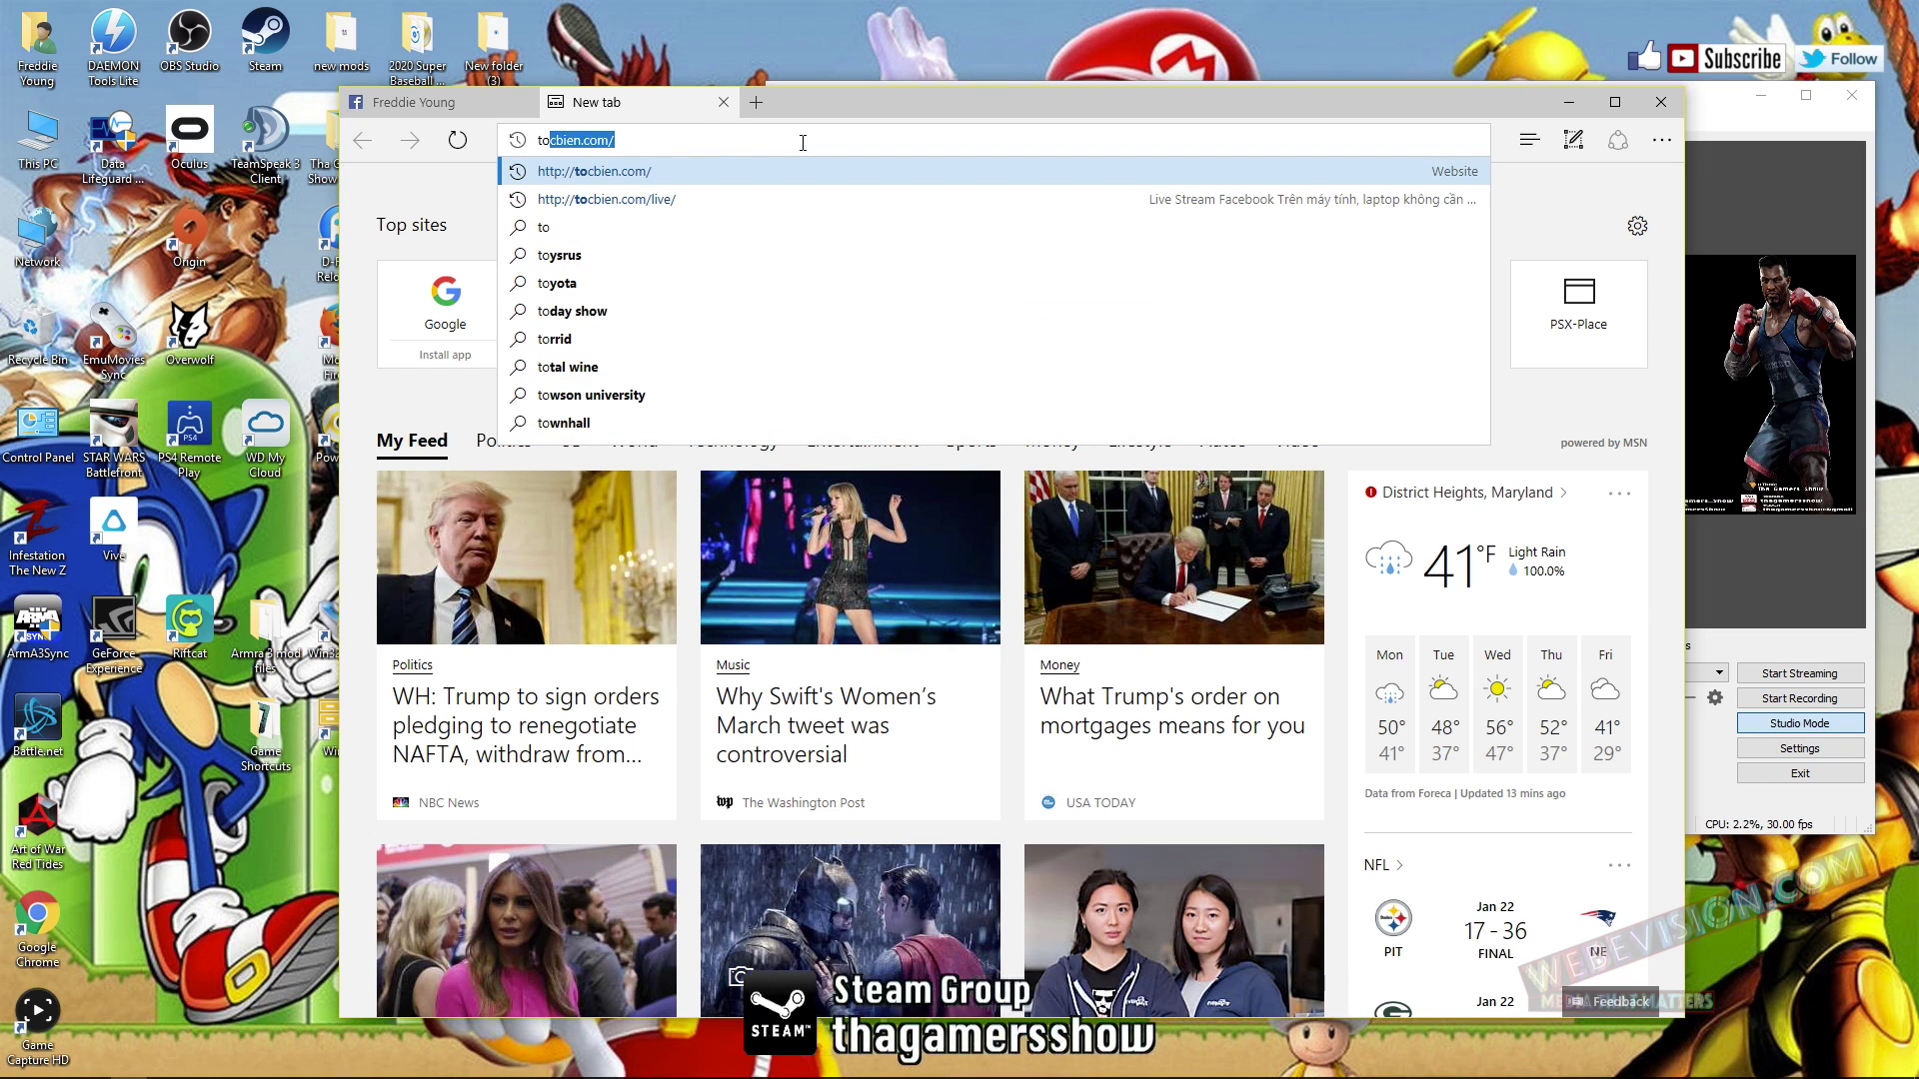
left_click(641, 200)
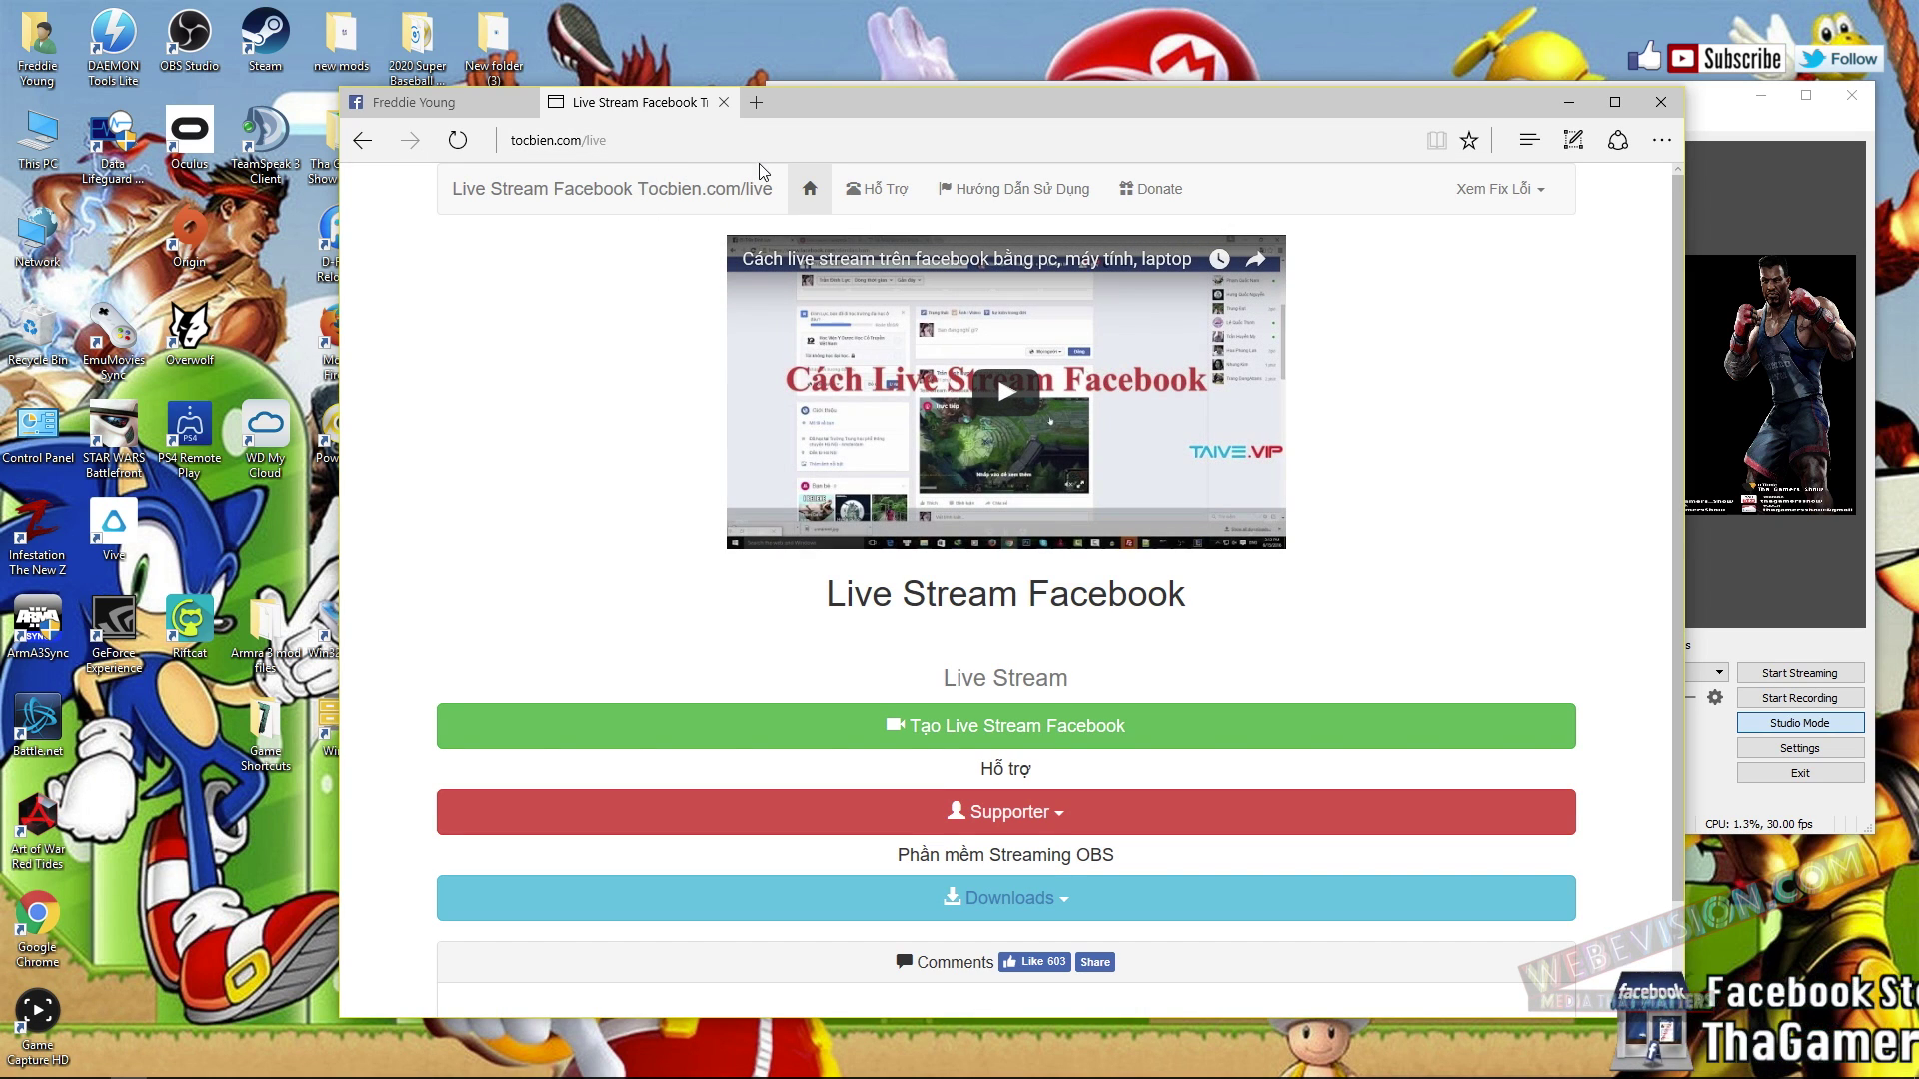
left_click_drag(1030, 102, 843, 68)
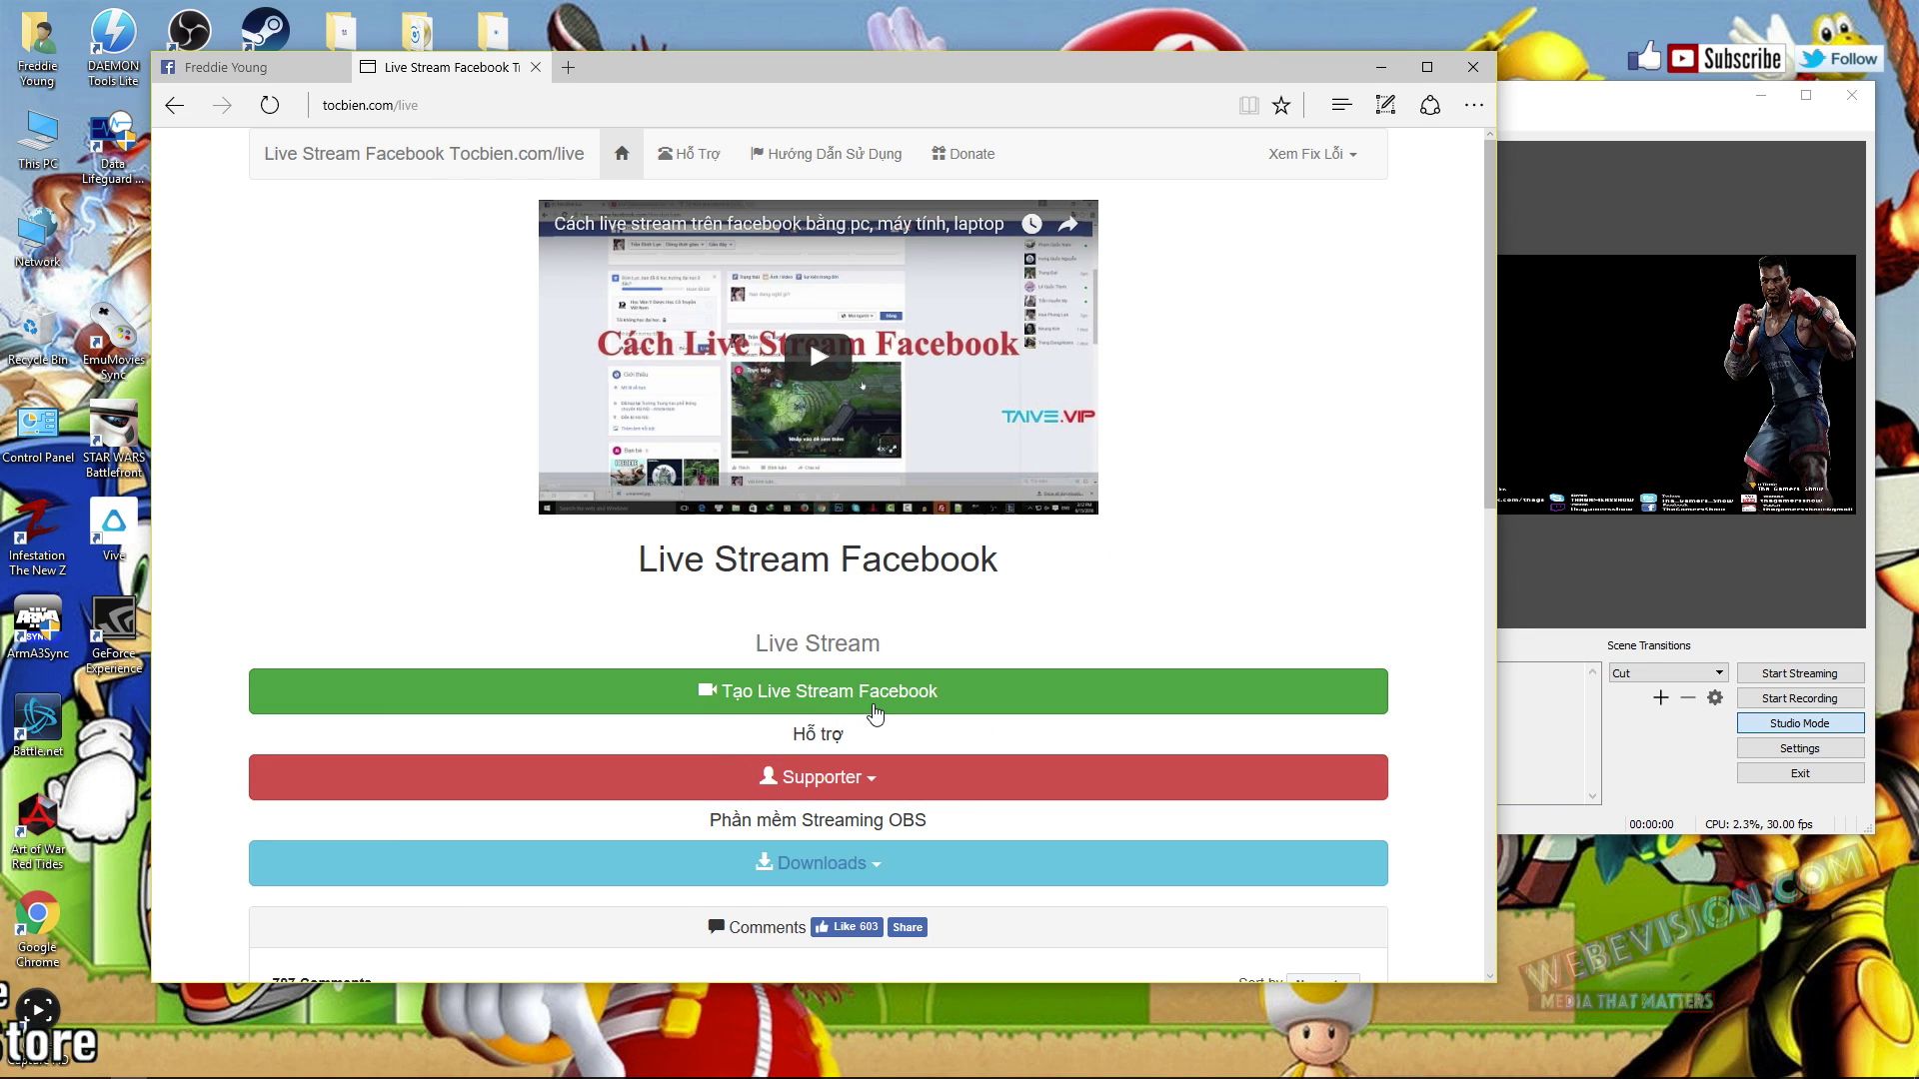
left_click(877, 698)
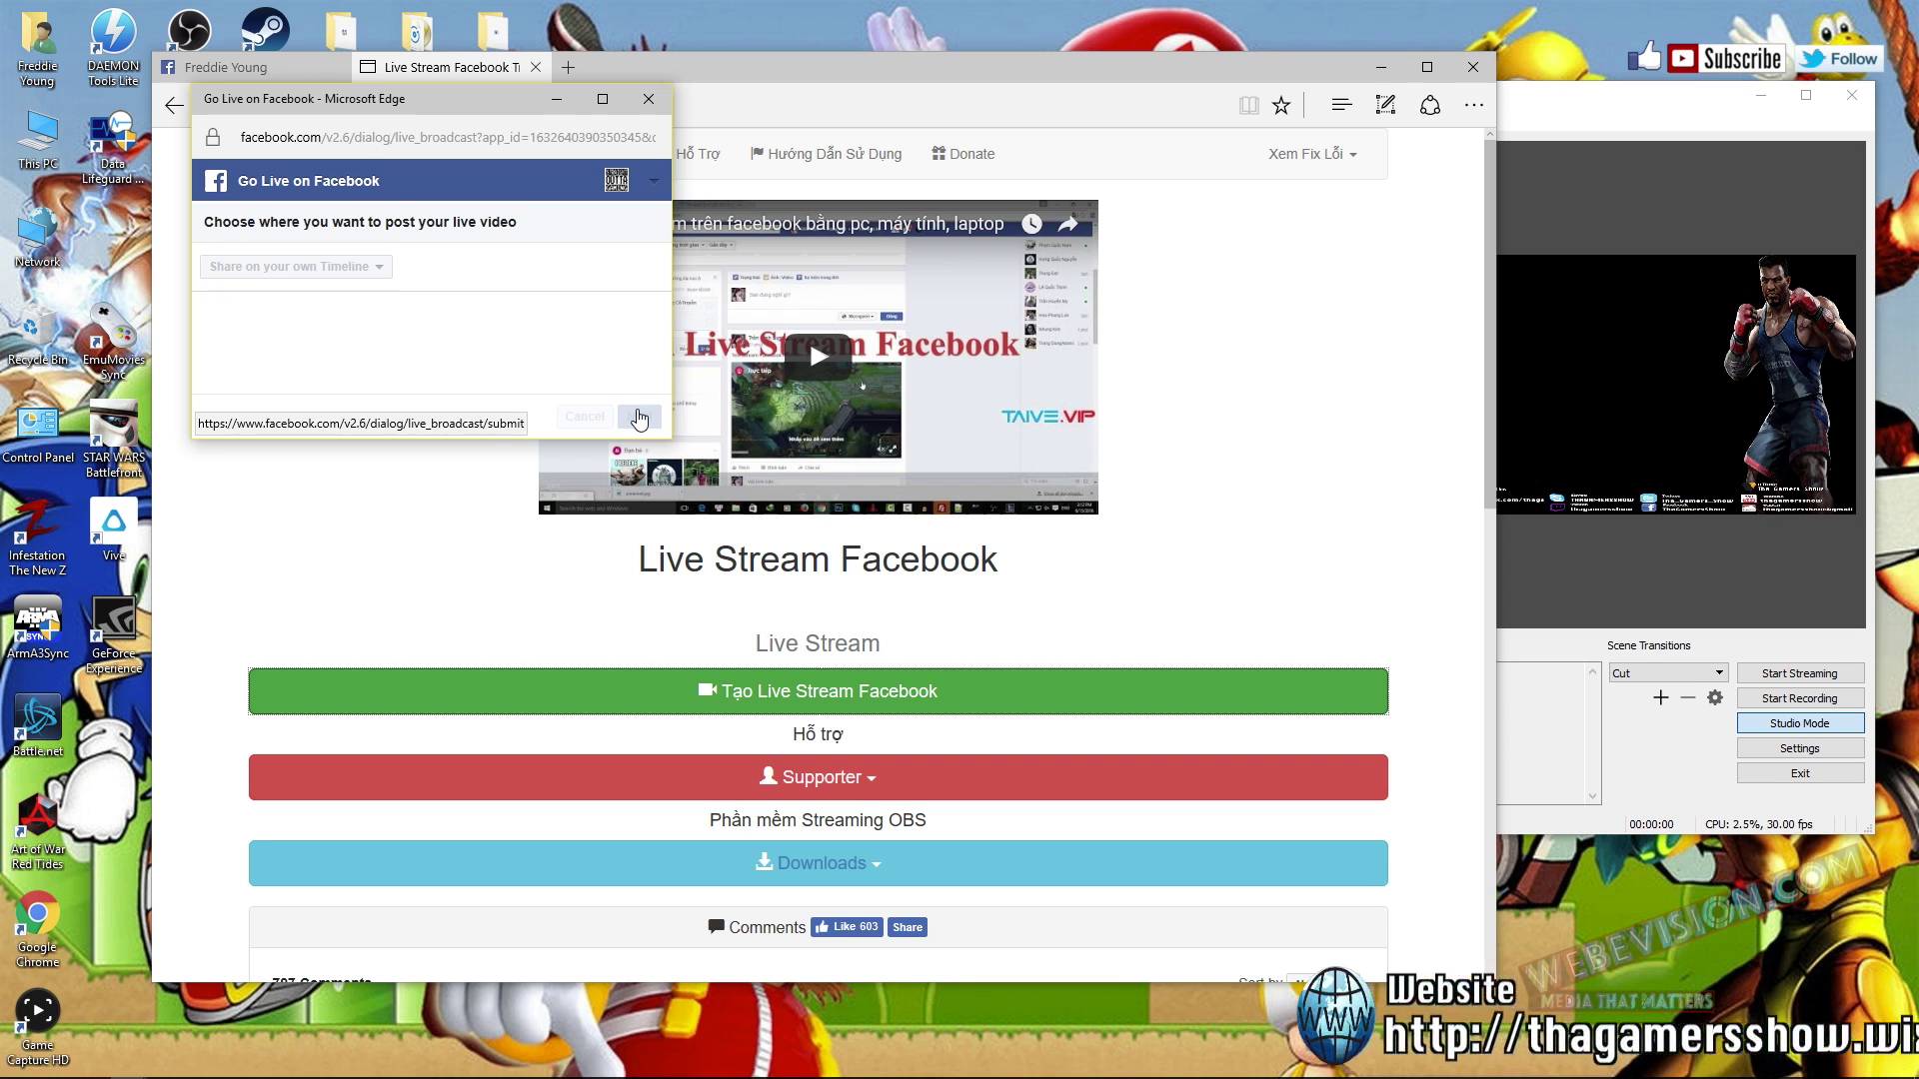
- Confirm sharing to your own Timeline, dismiss the stream URL alert, and allow the blocked pop-up
left_click(639, 418)
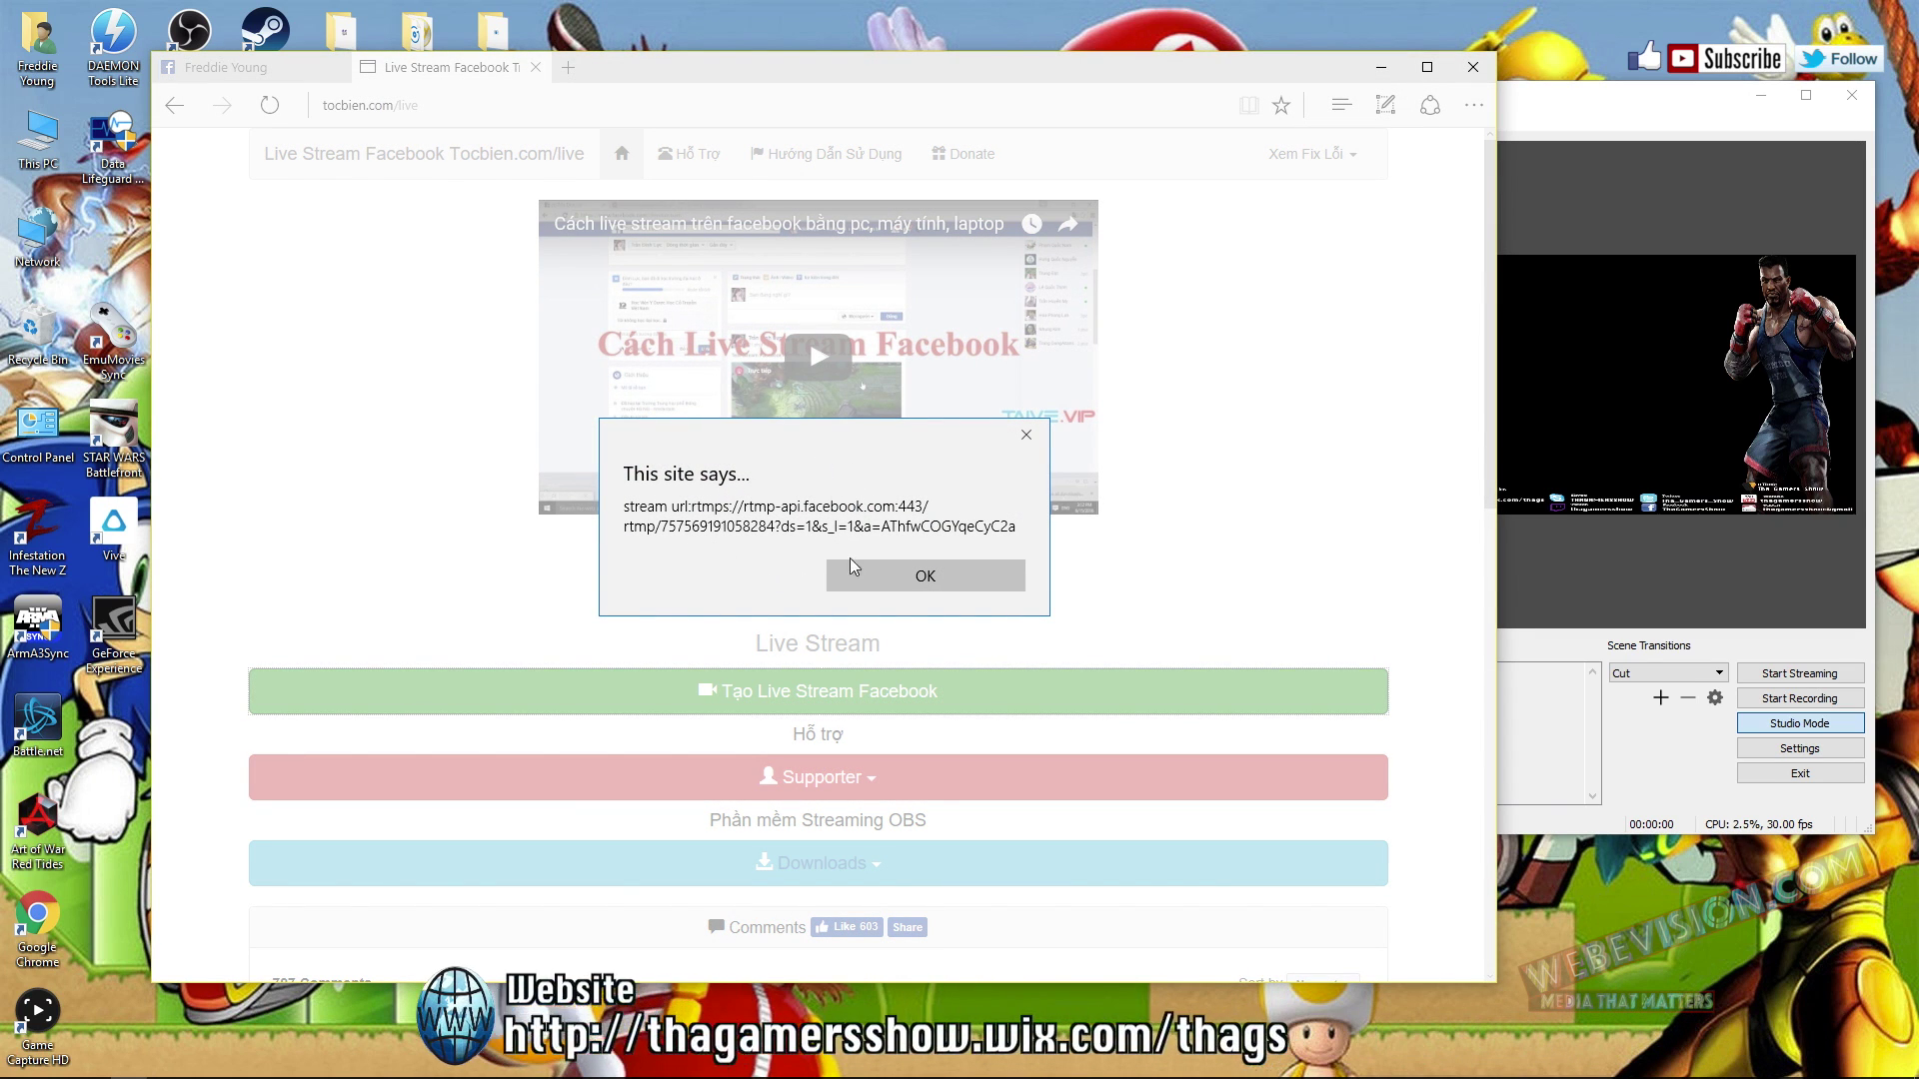
left_click(1026, 436)
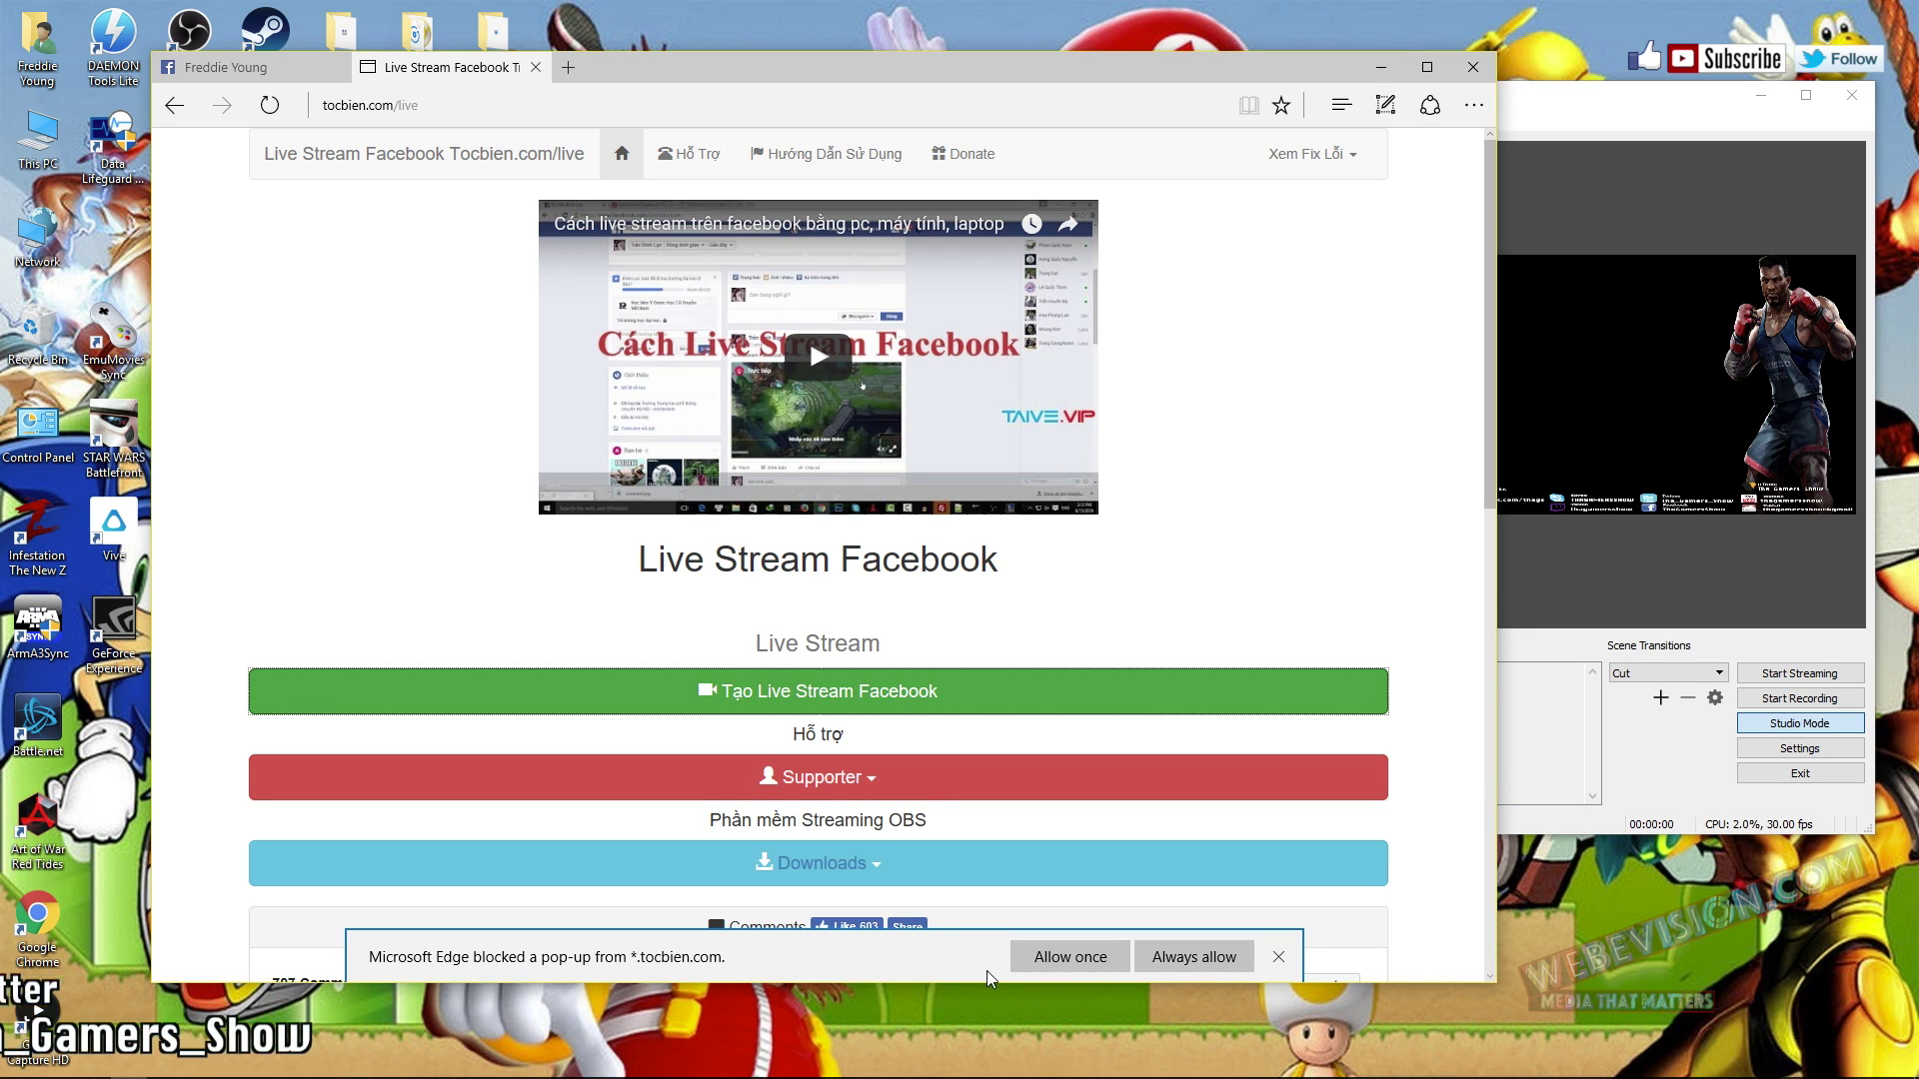
left_click(1066, 962)
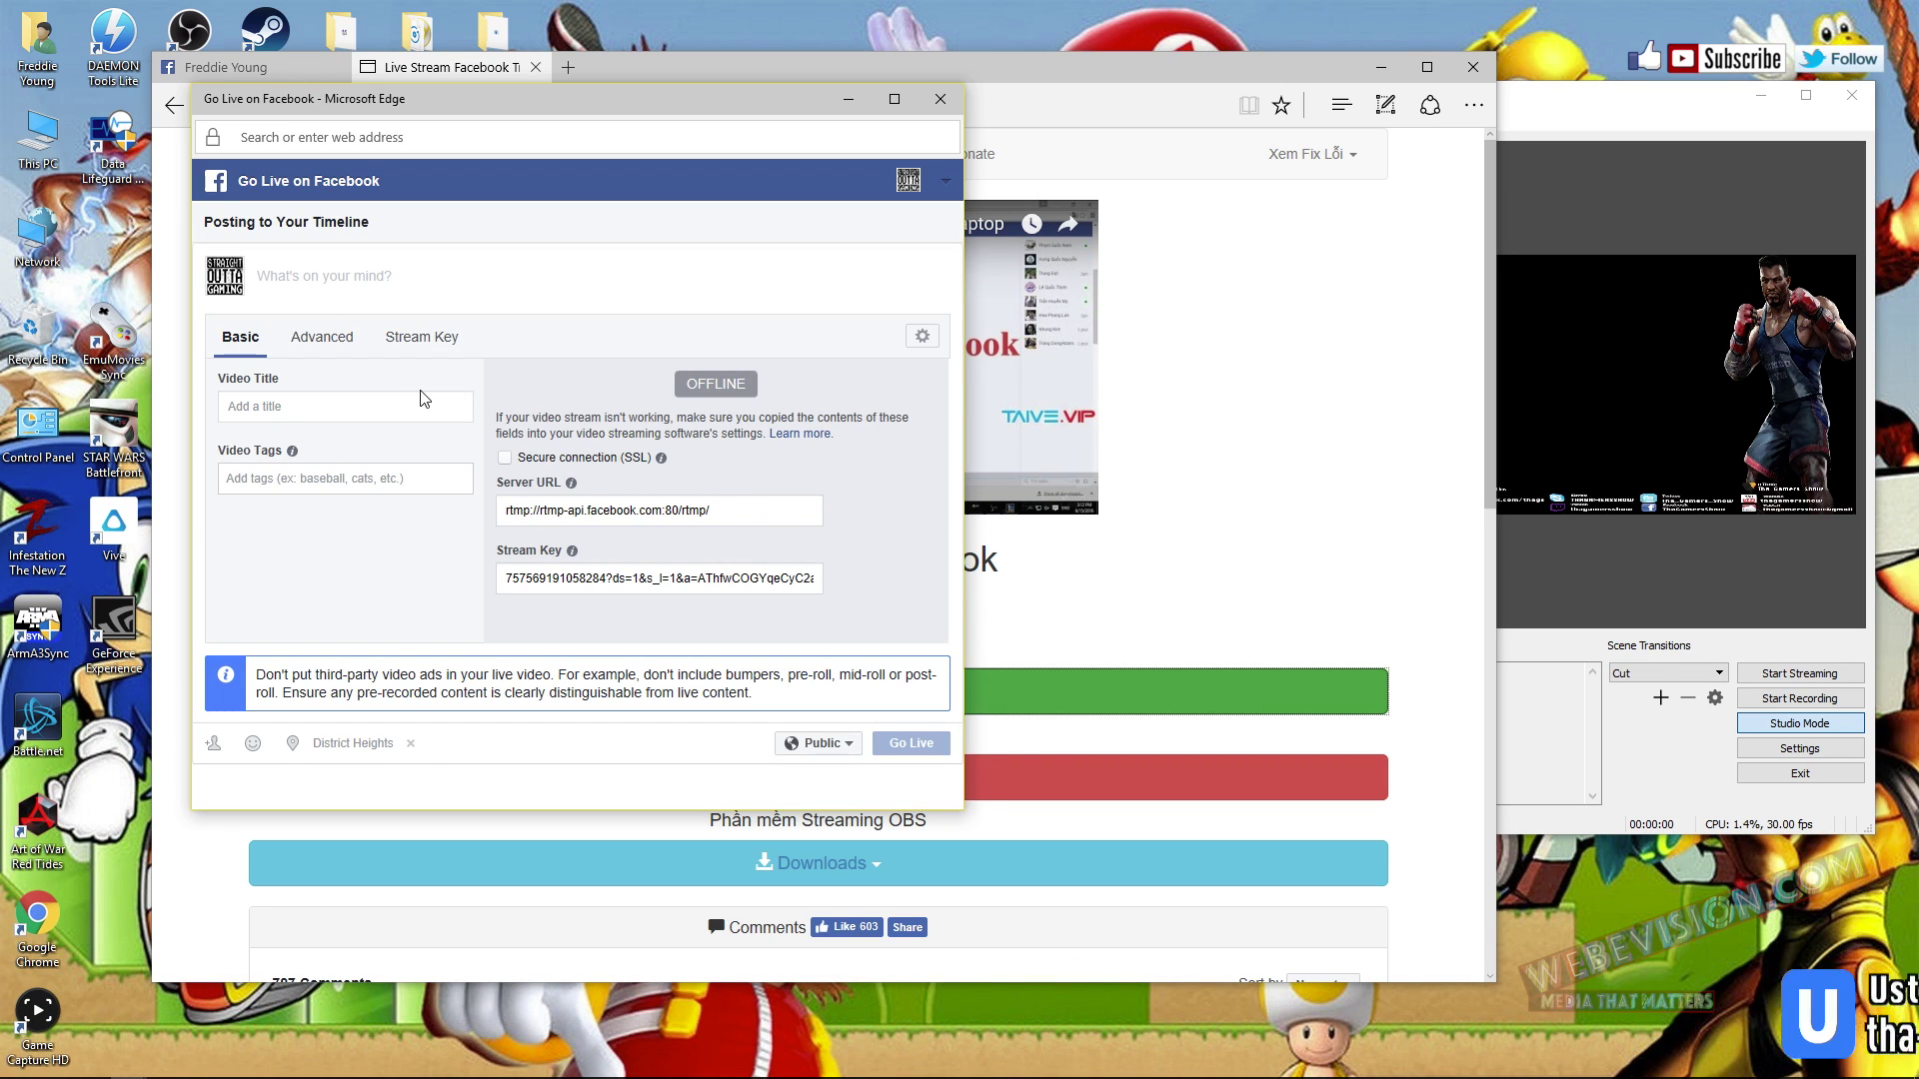
- Title the live video 'rainbow six'
left_click(340, 408)
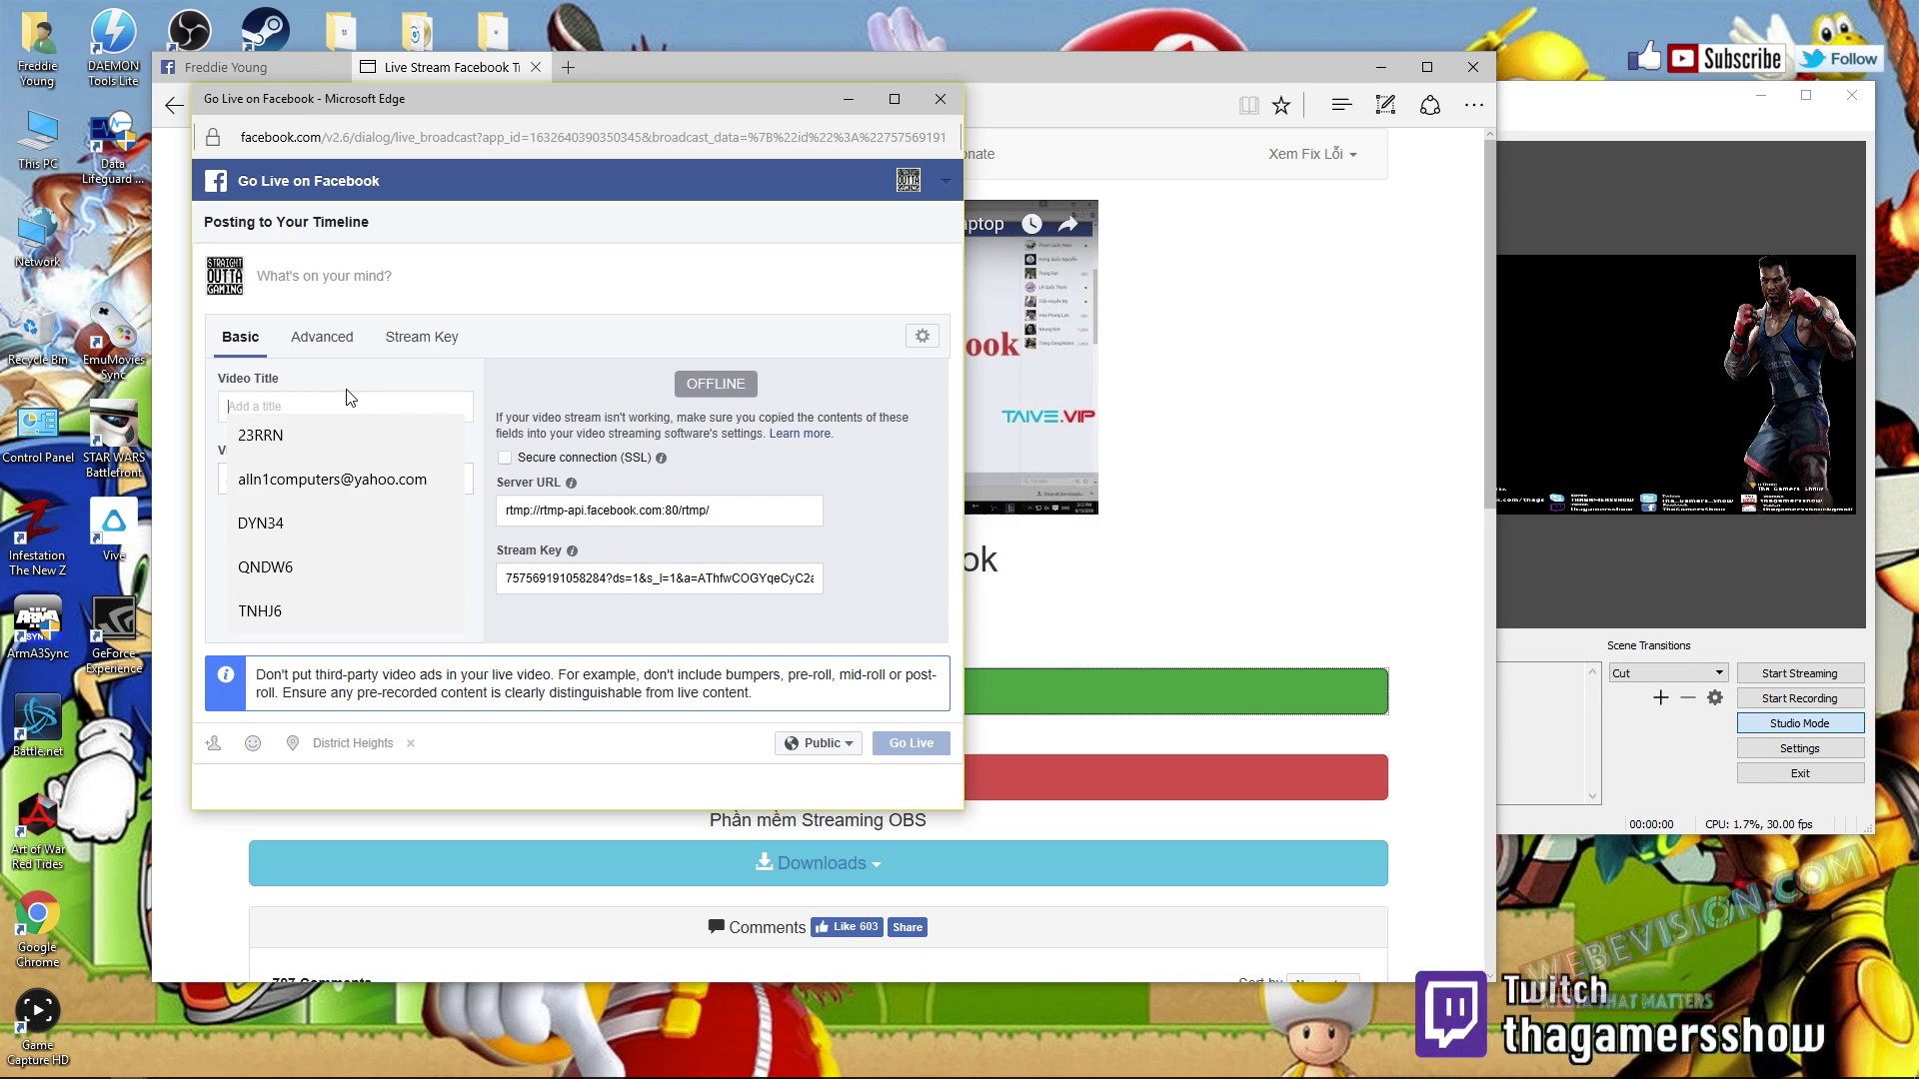
type("rain six")
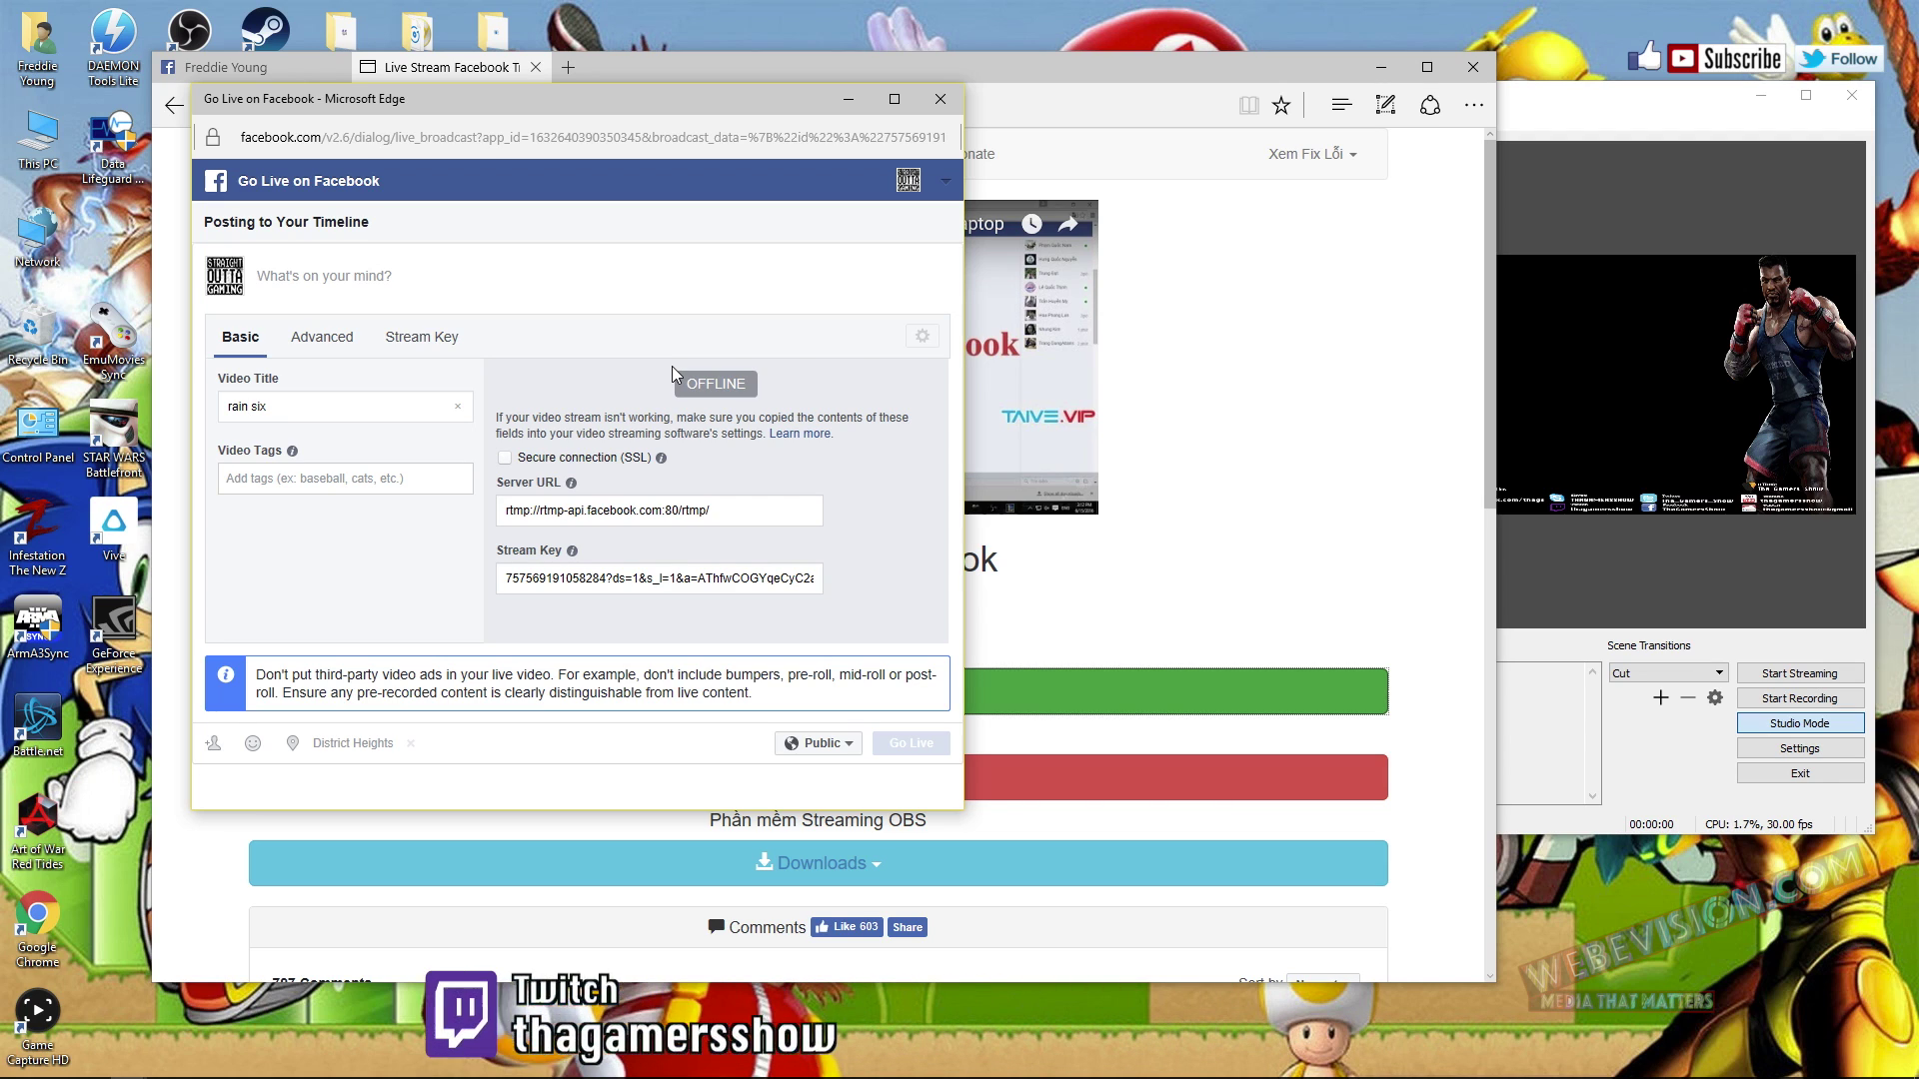
key("Left")
key("Left")
key("Left")
key("Left")
type("bow")
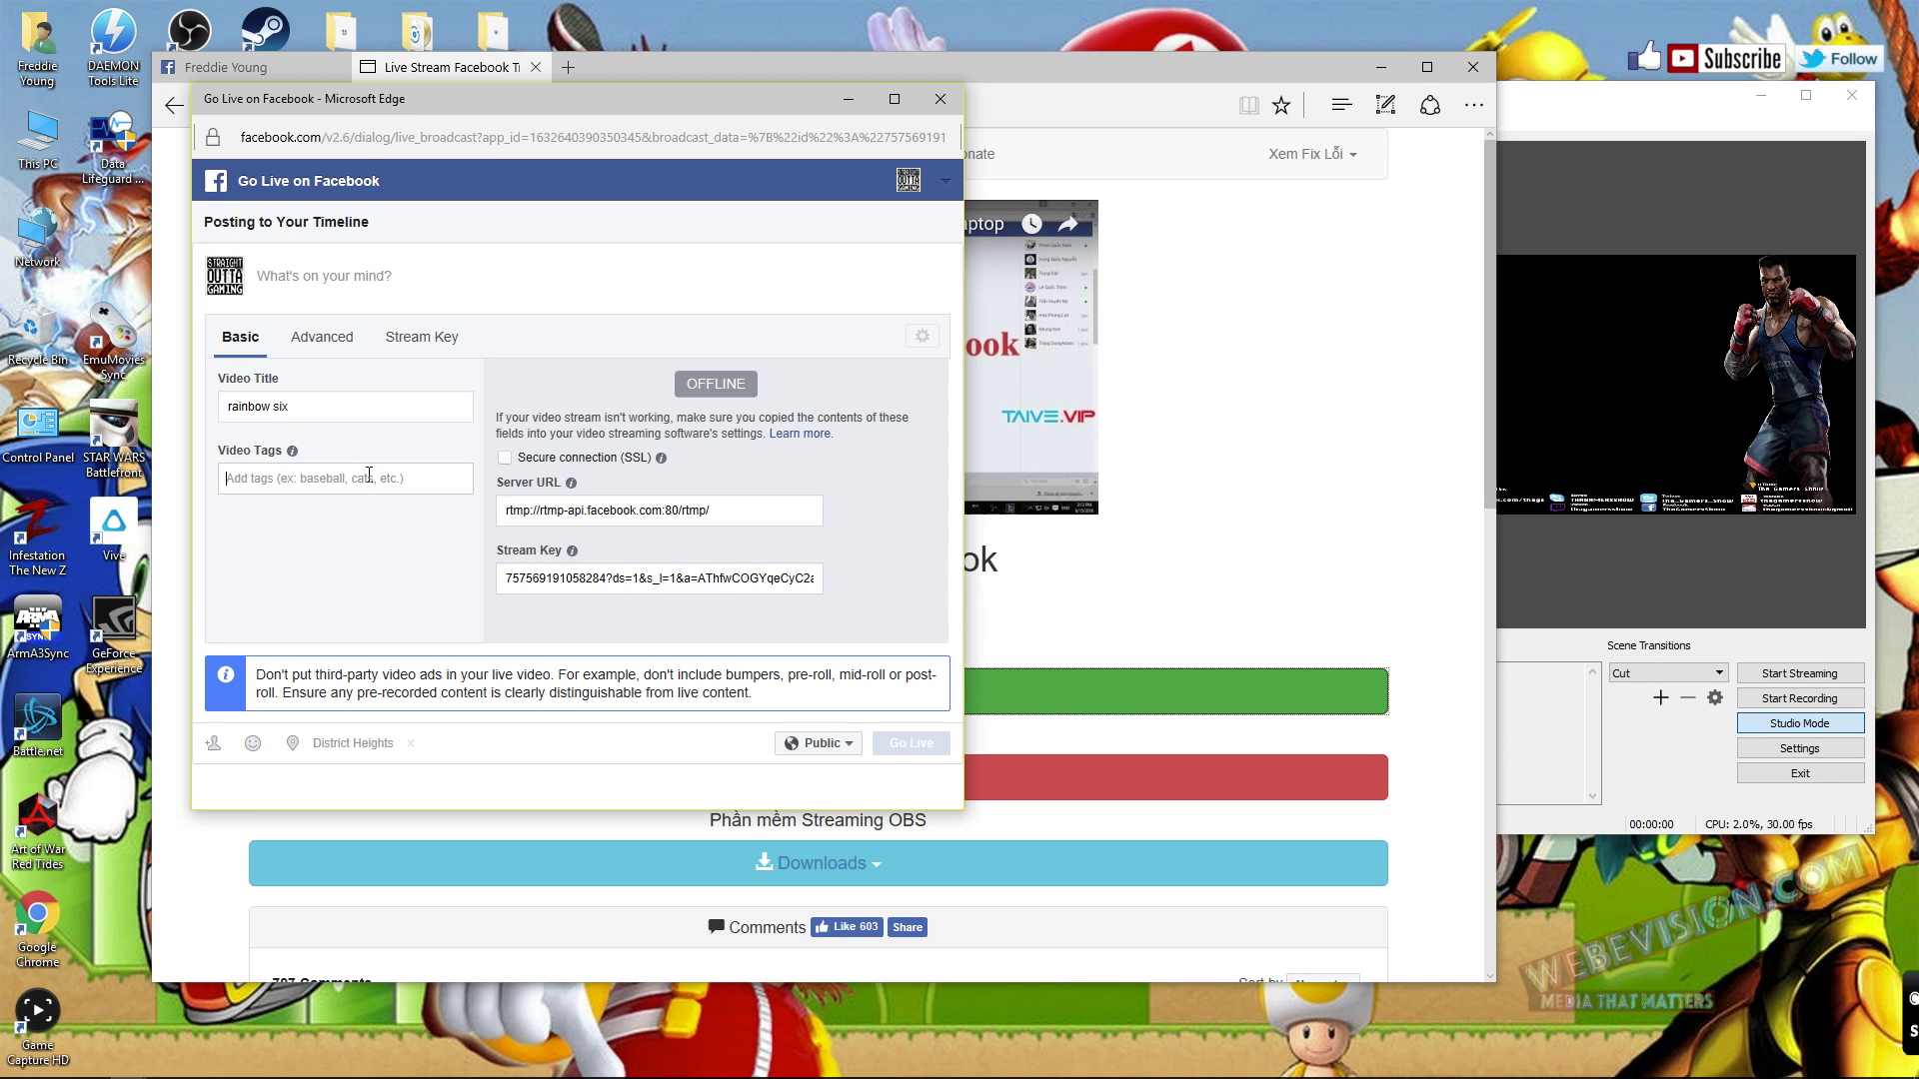
- Tag the live video with Xbox One and PlayStation 4
type("xbox")
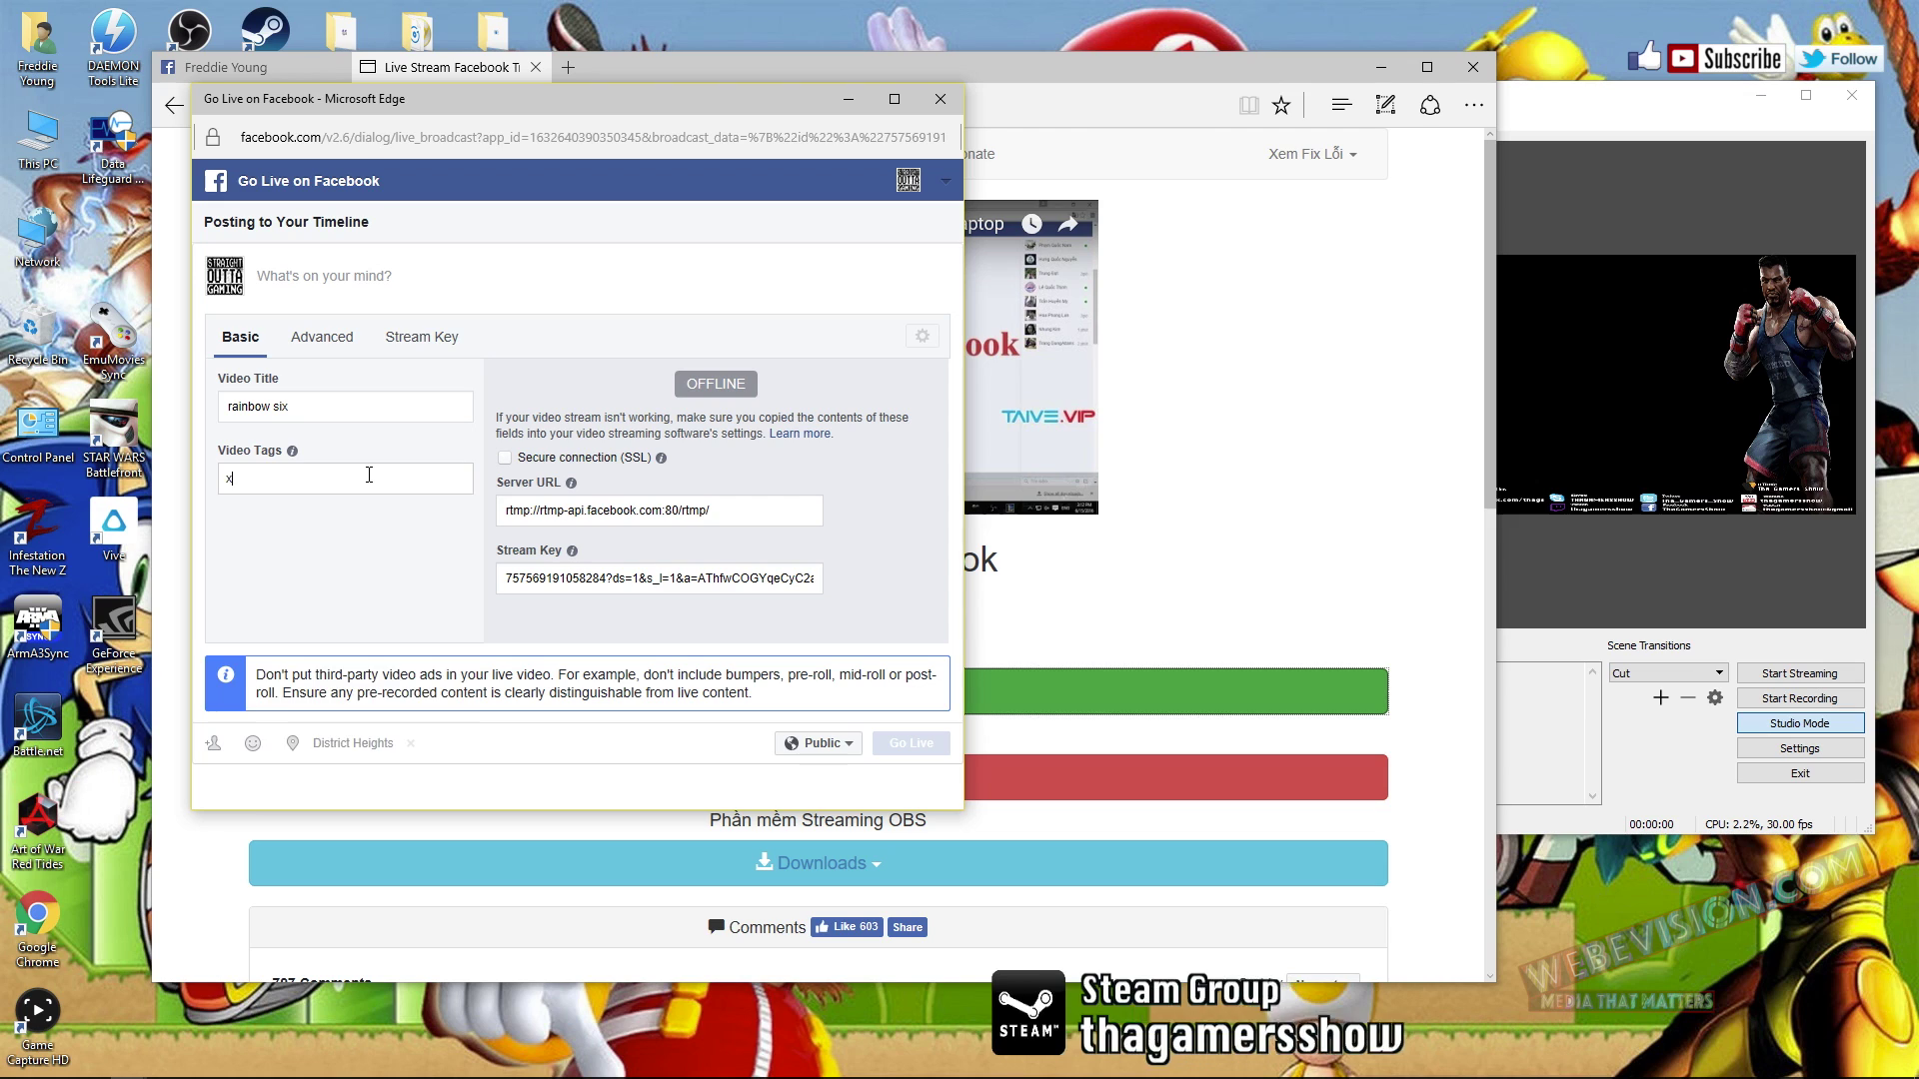
left_click(315, 552)
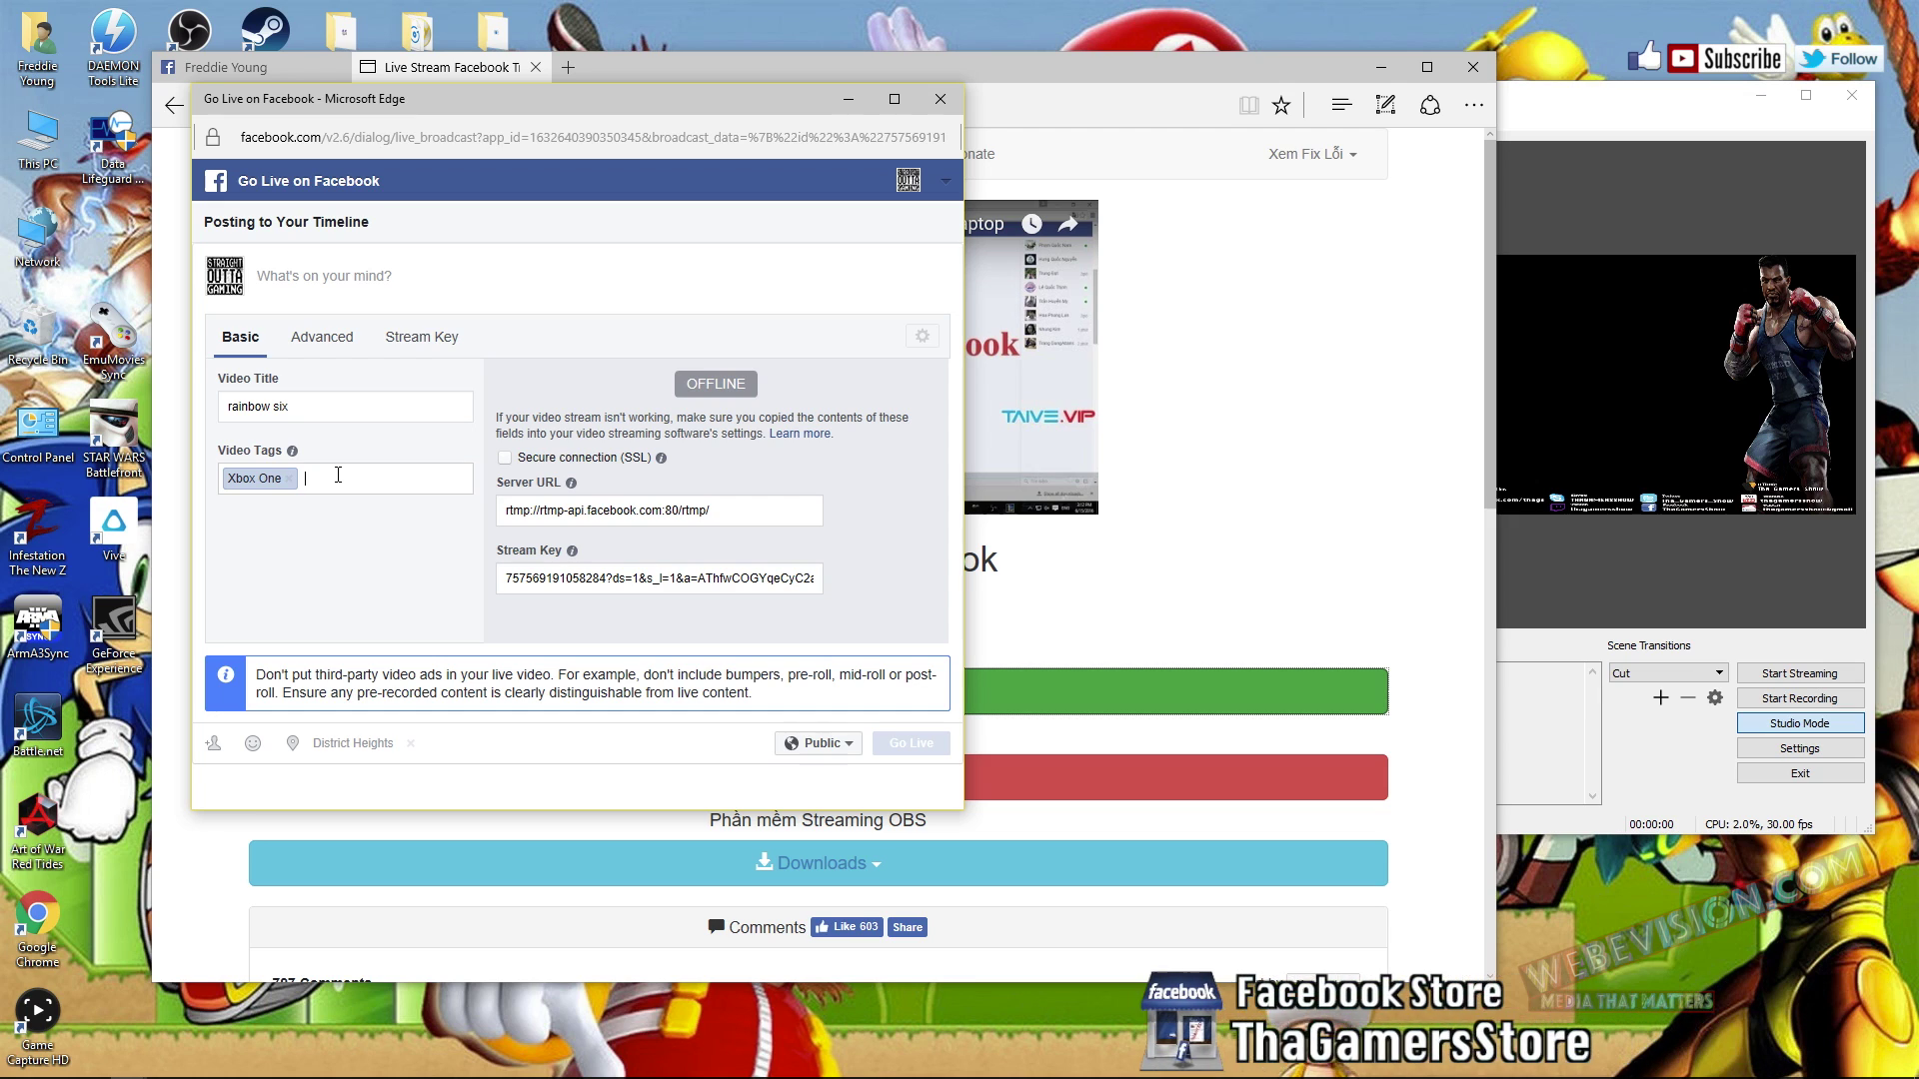
type("playstation")
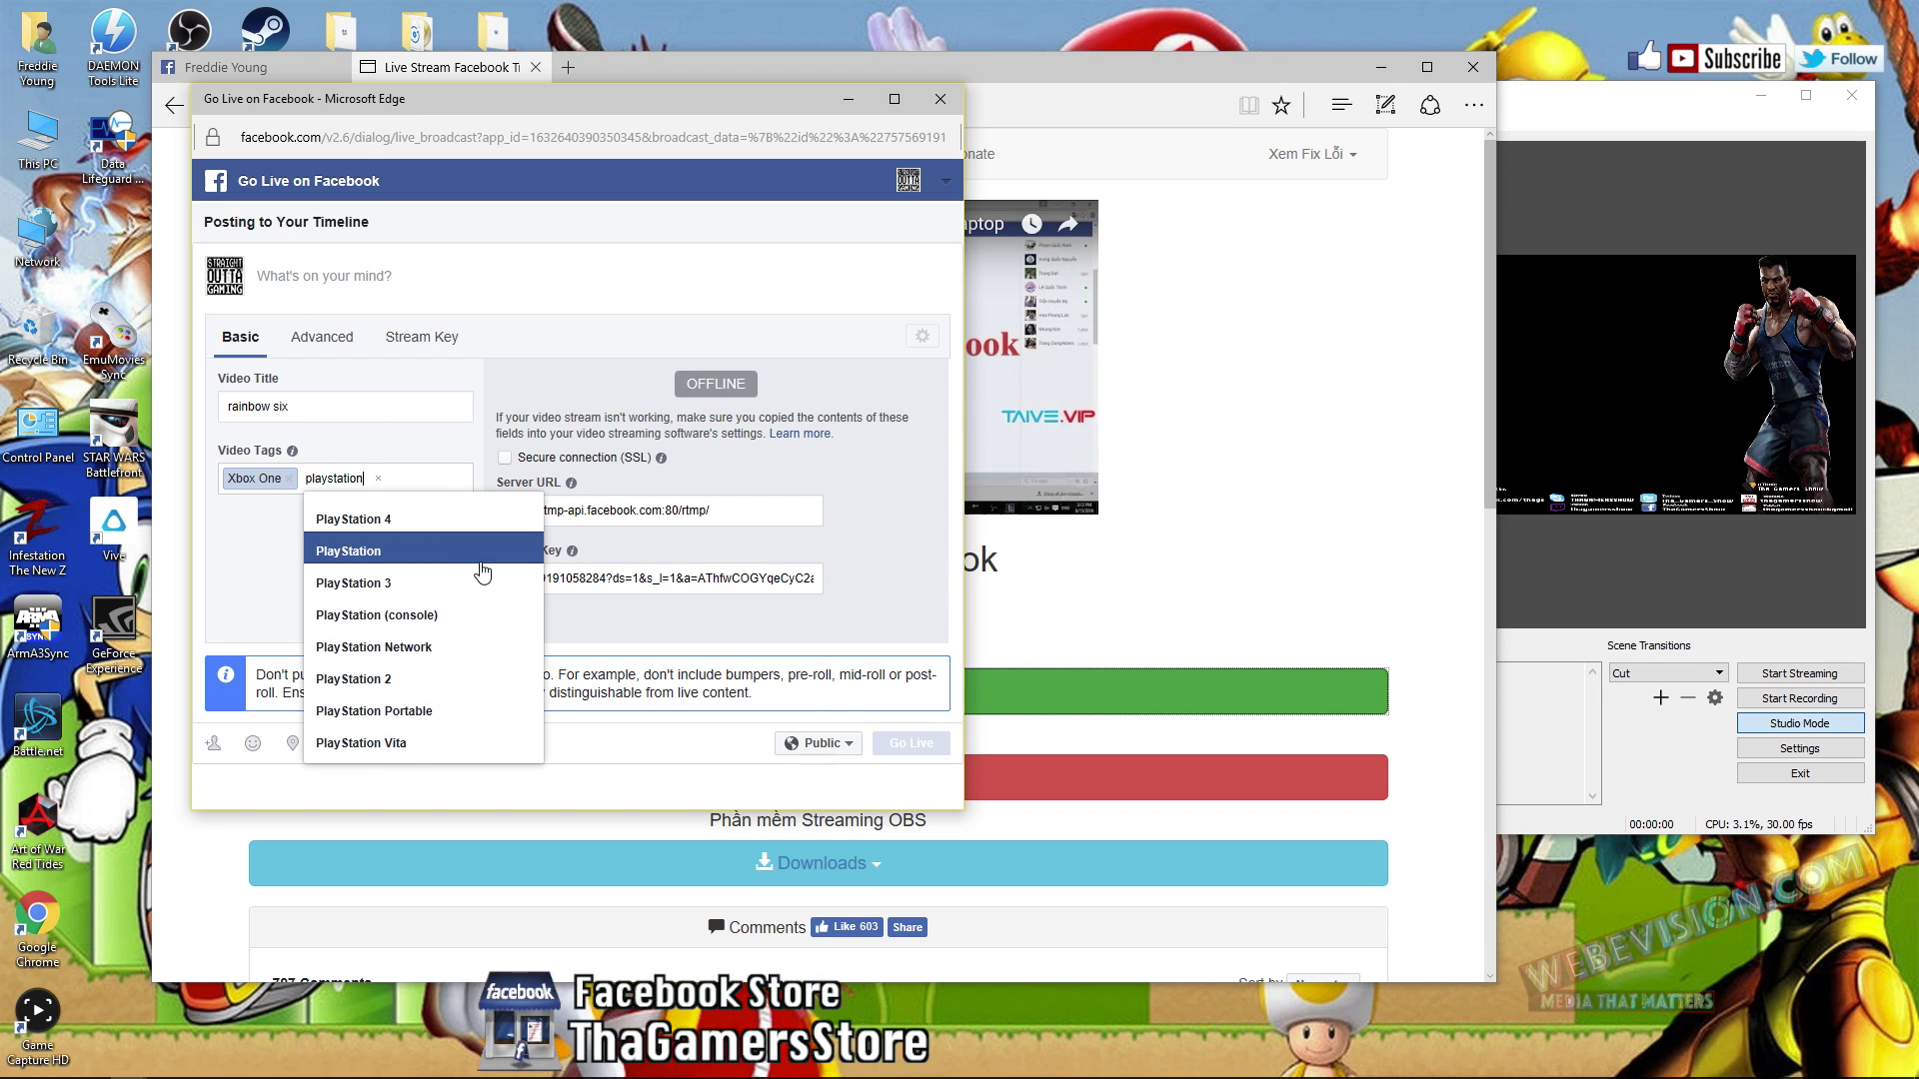
left_click(466, 527)
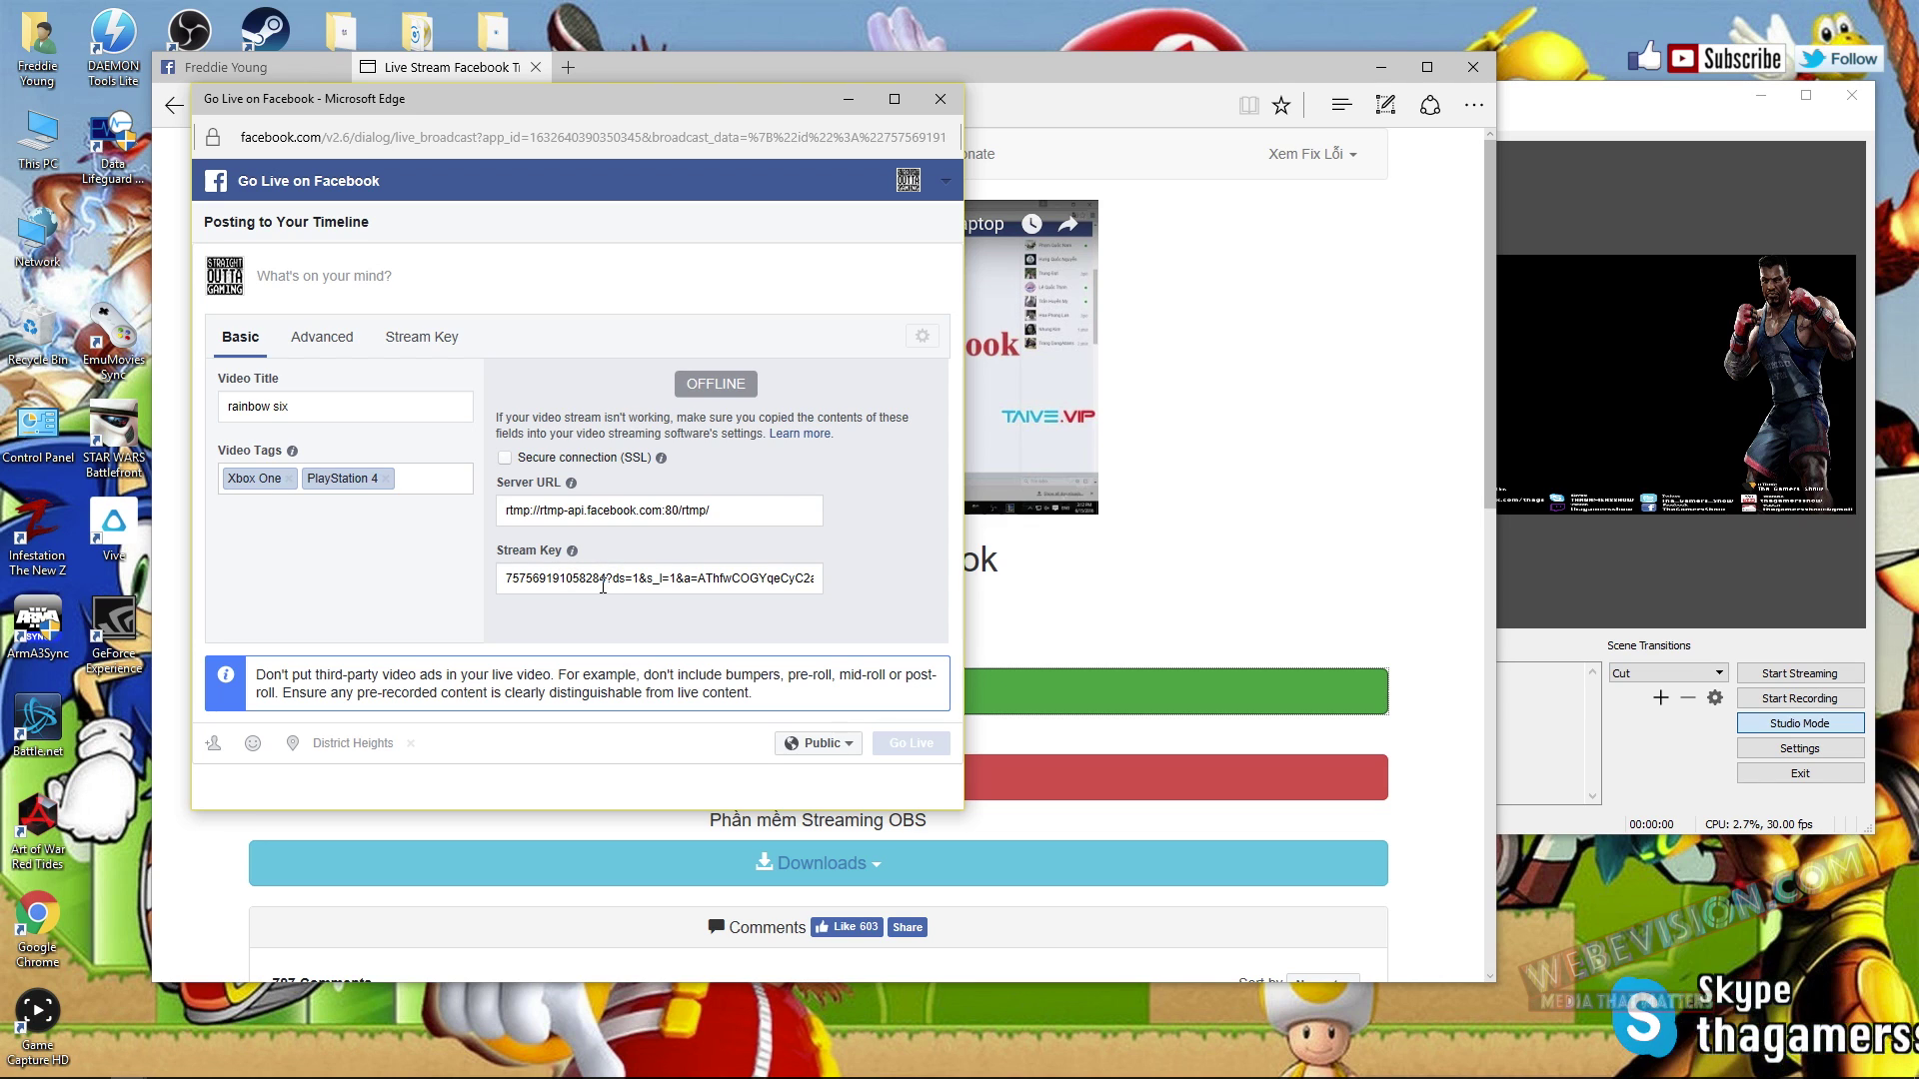
- Copy the timeline's stream key and bring OBS Studio to the front
left_click(603, 580)
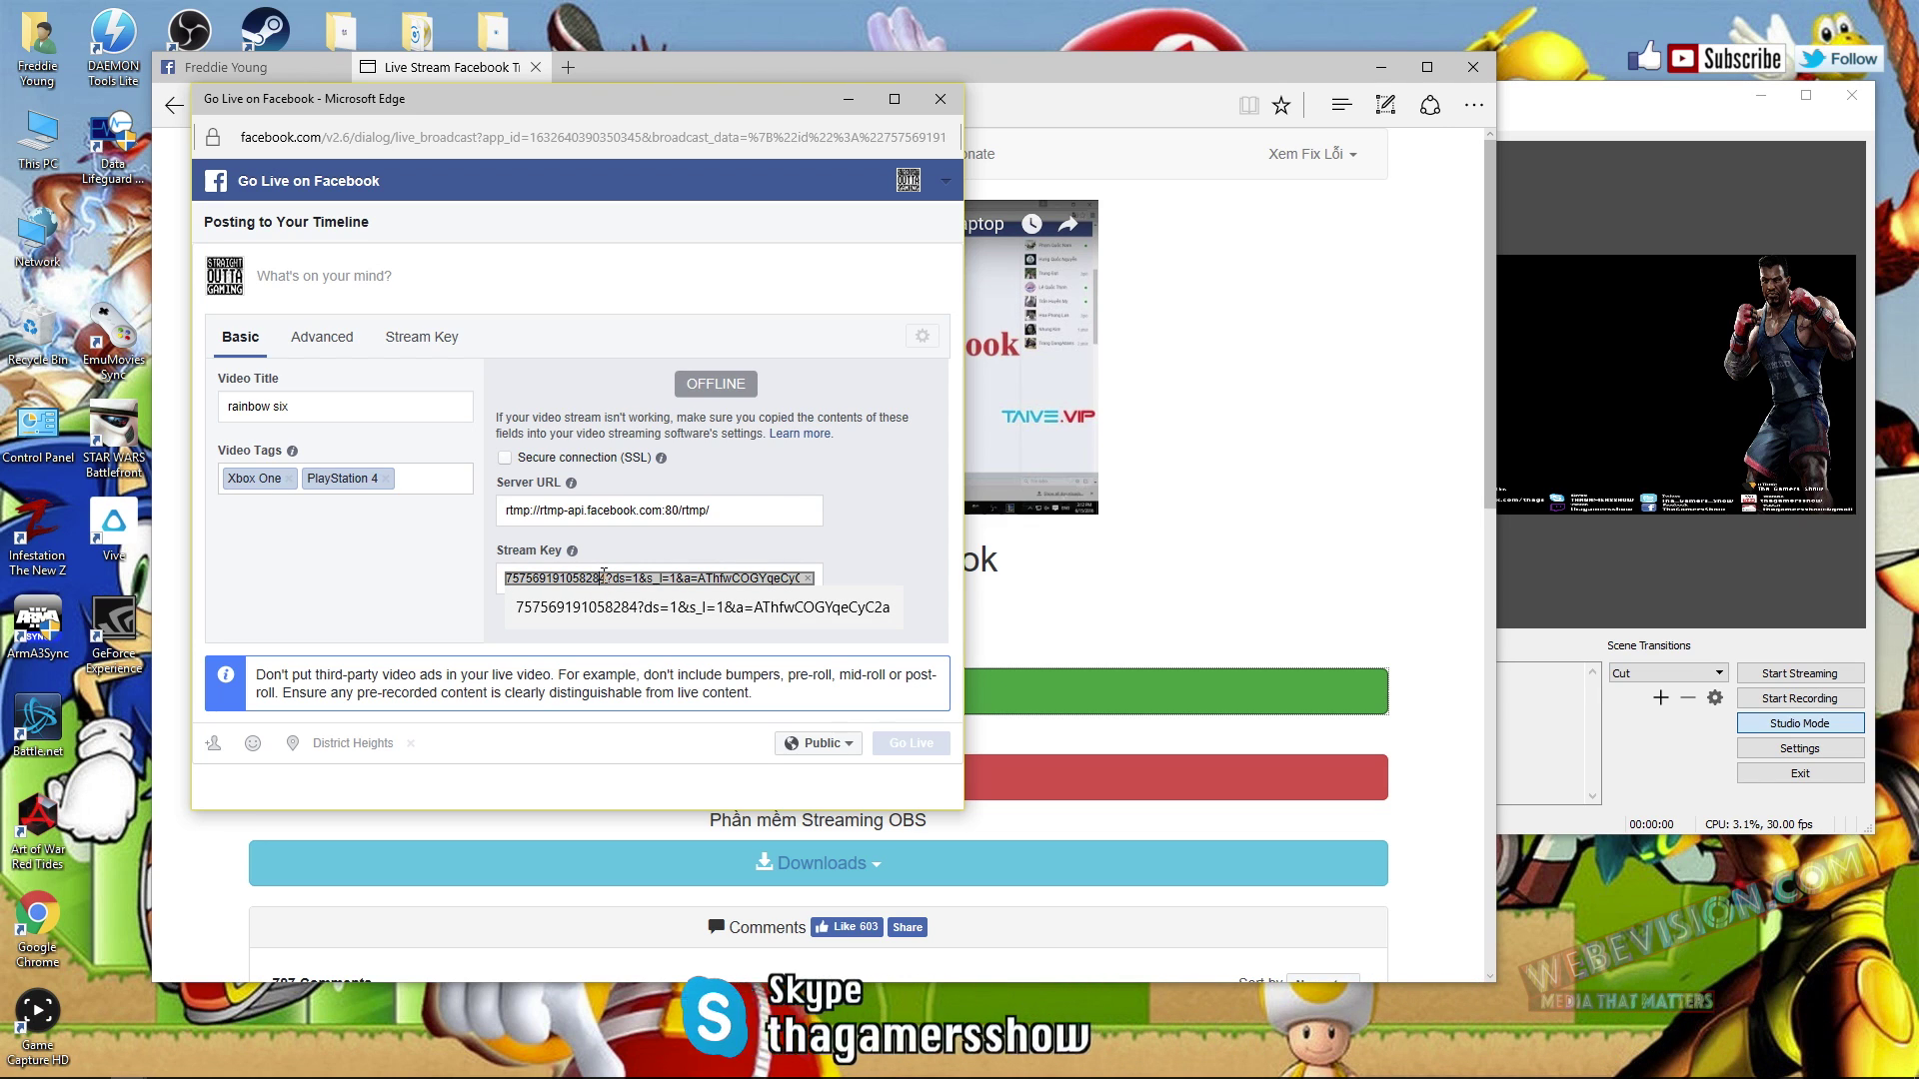
left_click(603, 578)
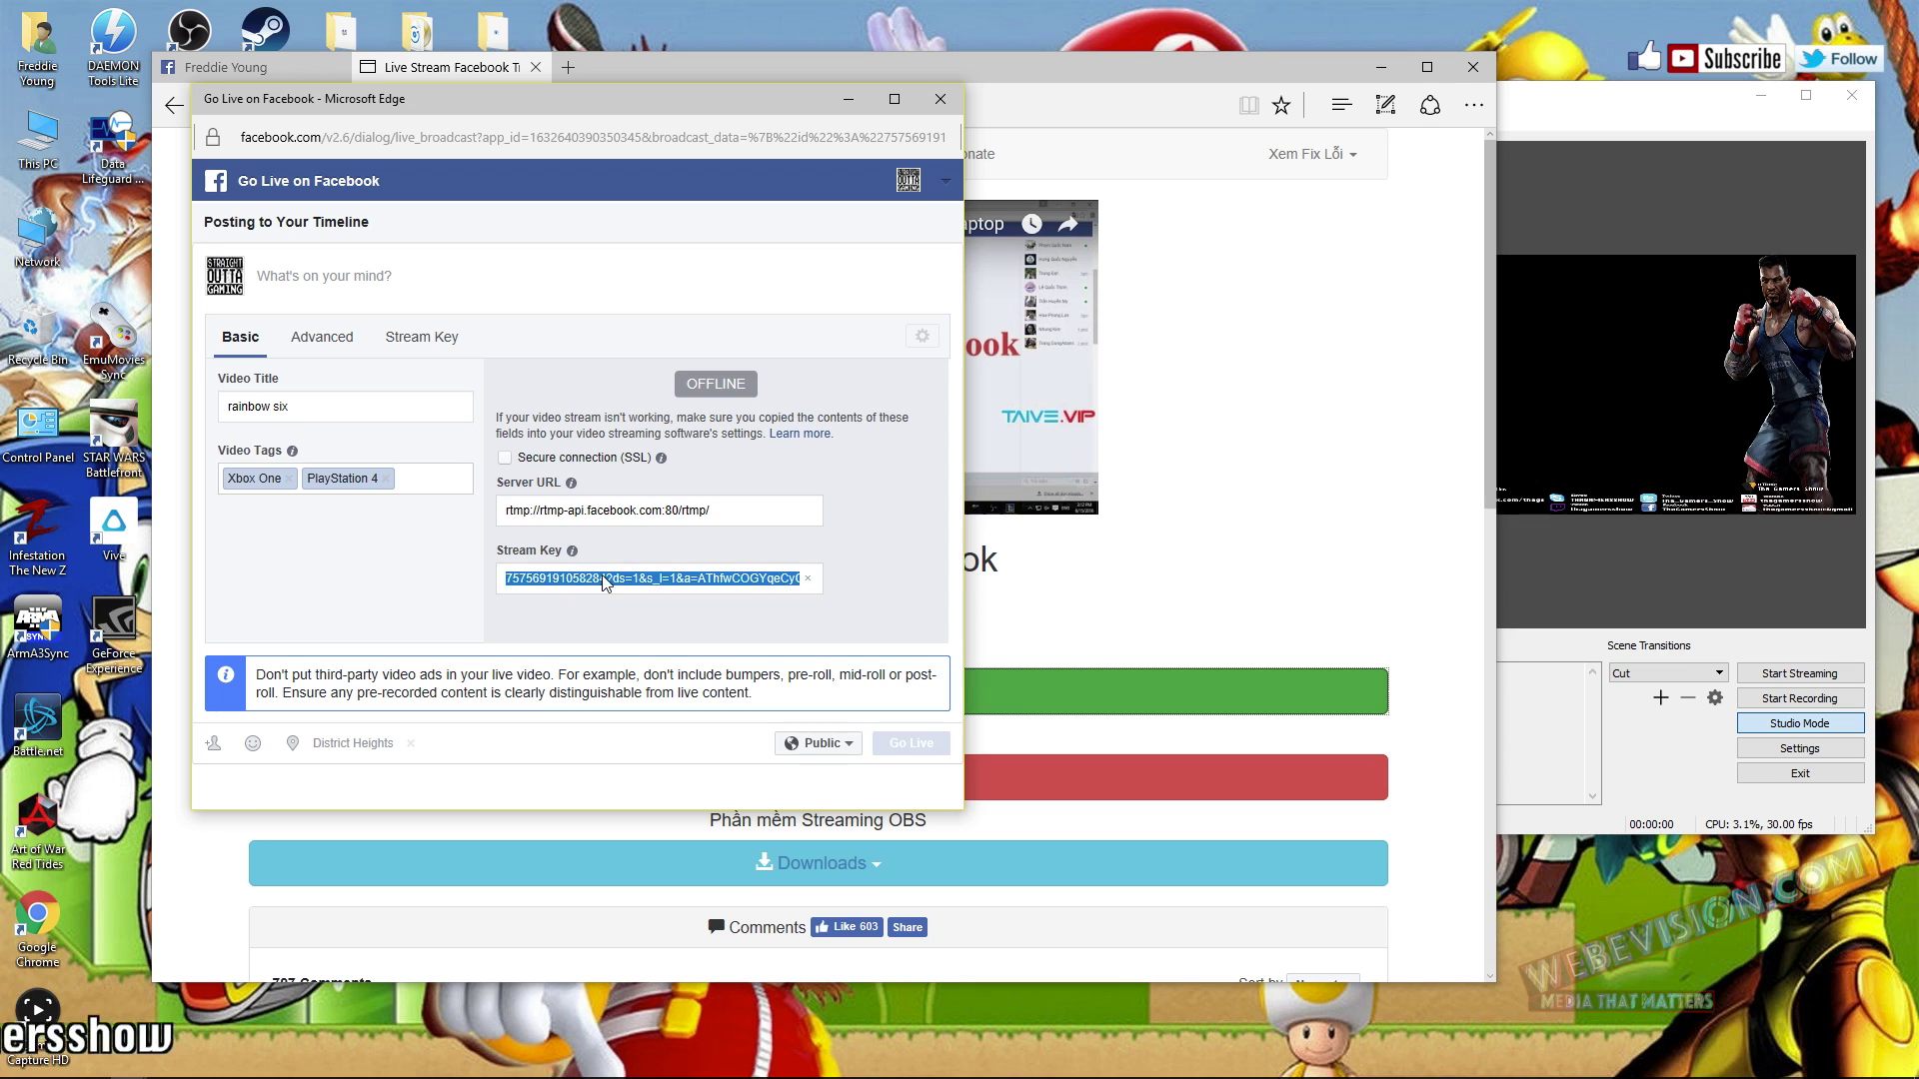
right_click(676, 586)
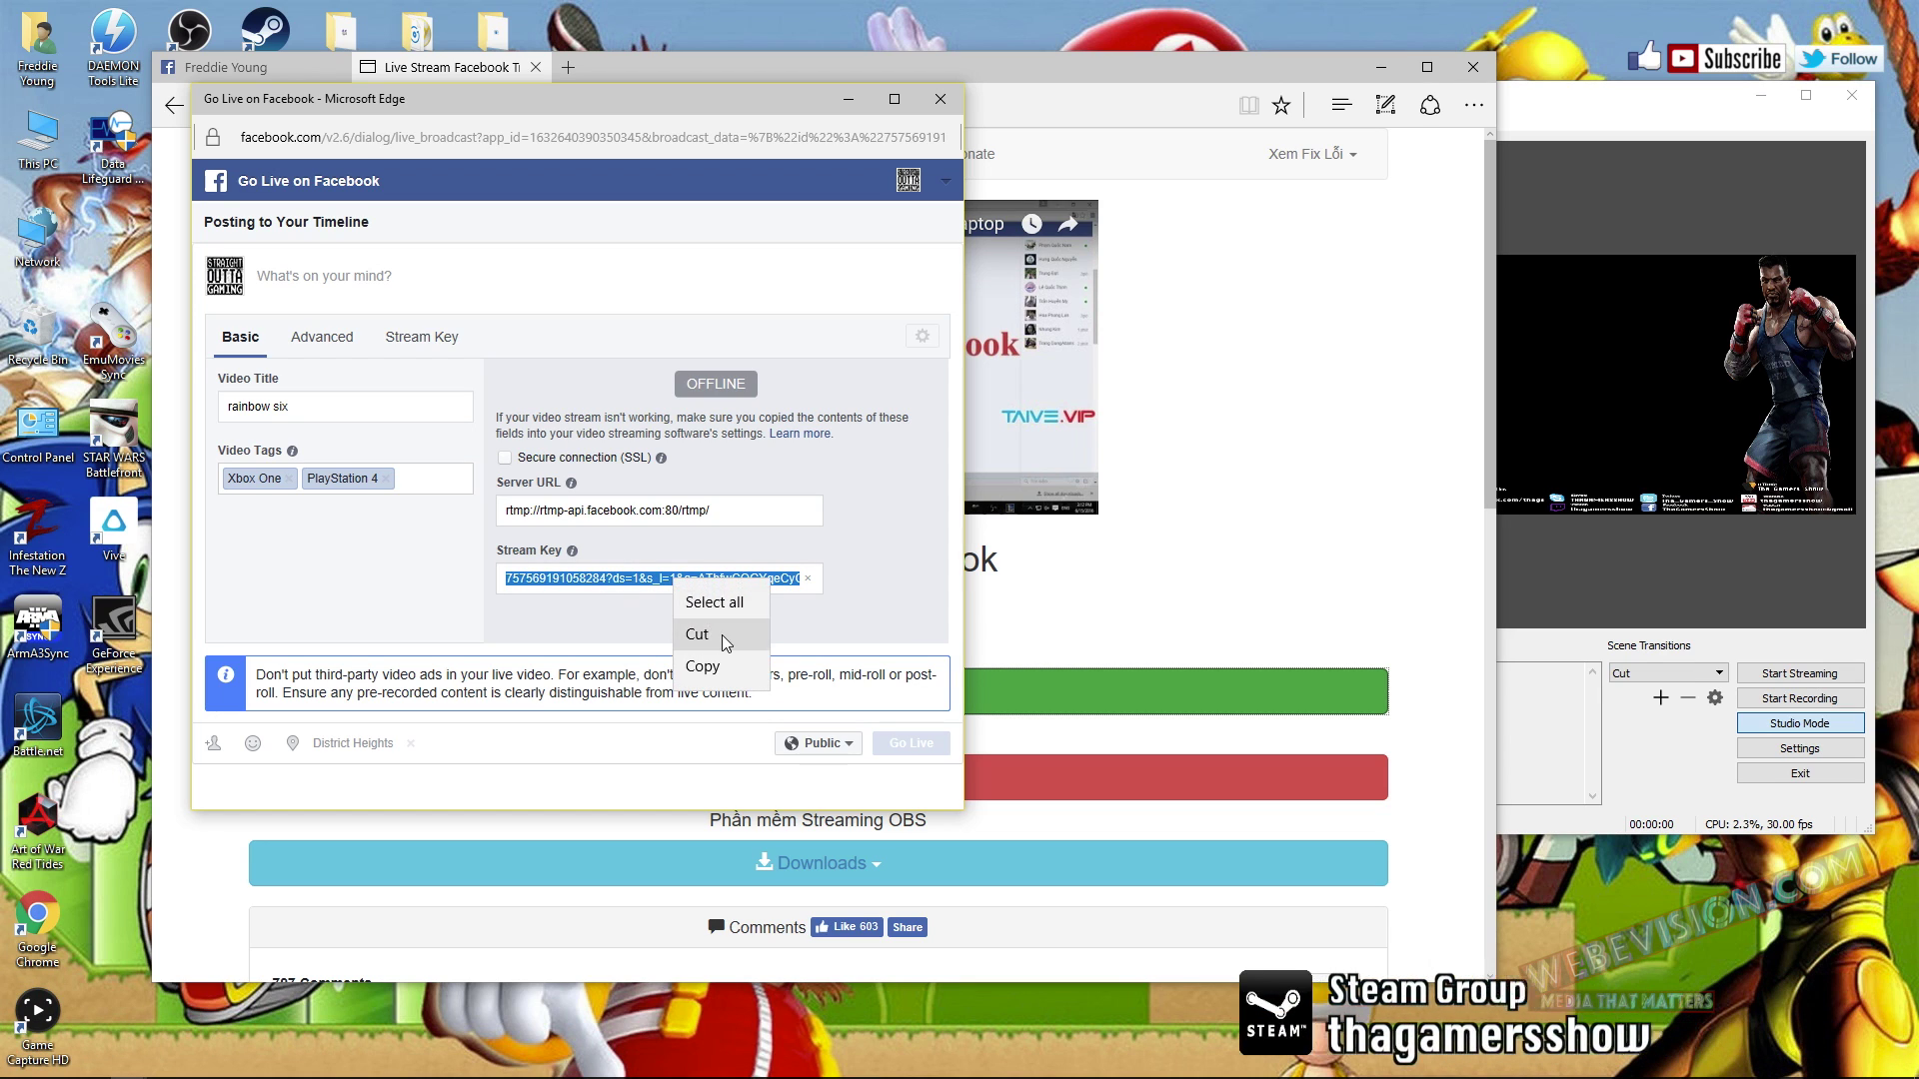
left_click(697, 661)
left_click(1594, 101)
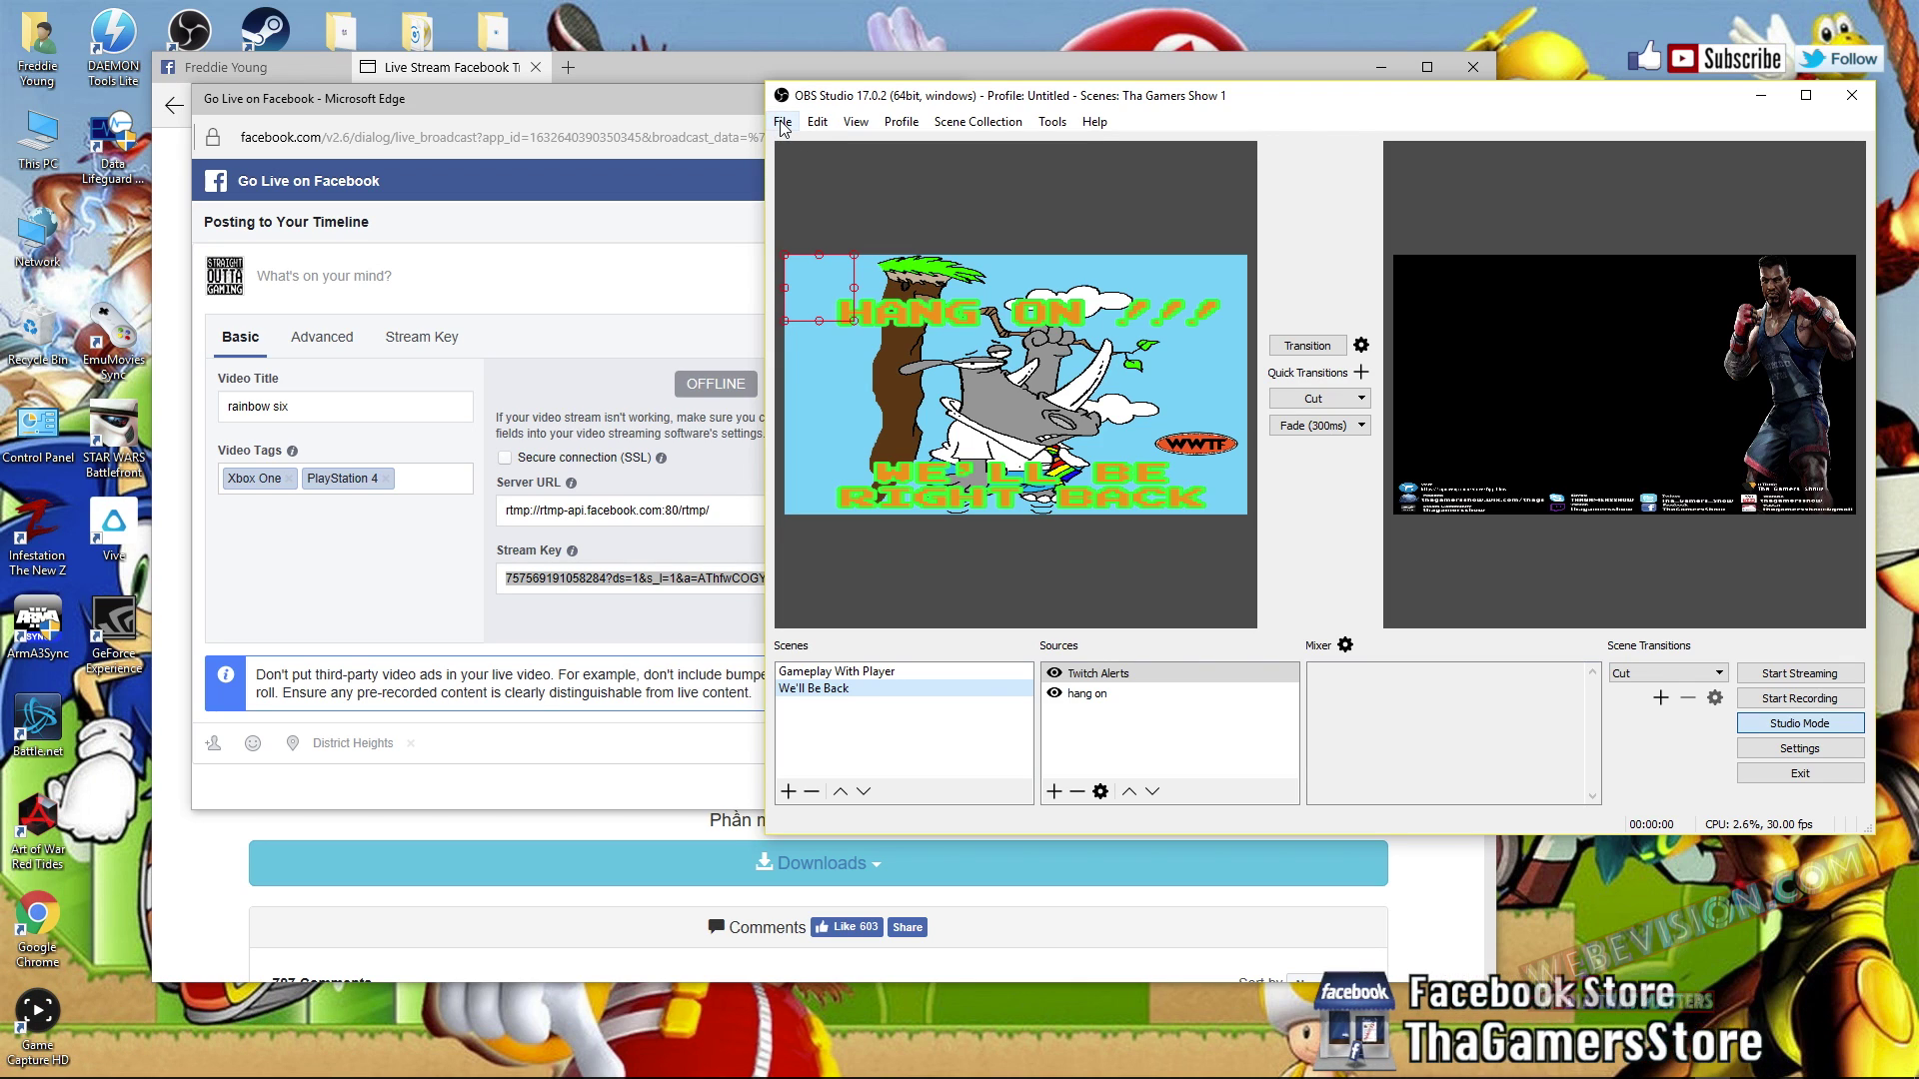
- Keep Facebook Live as the OBS stream service, paste the new stream key, and save
left_click(1831, 748)
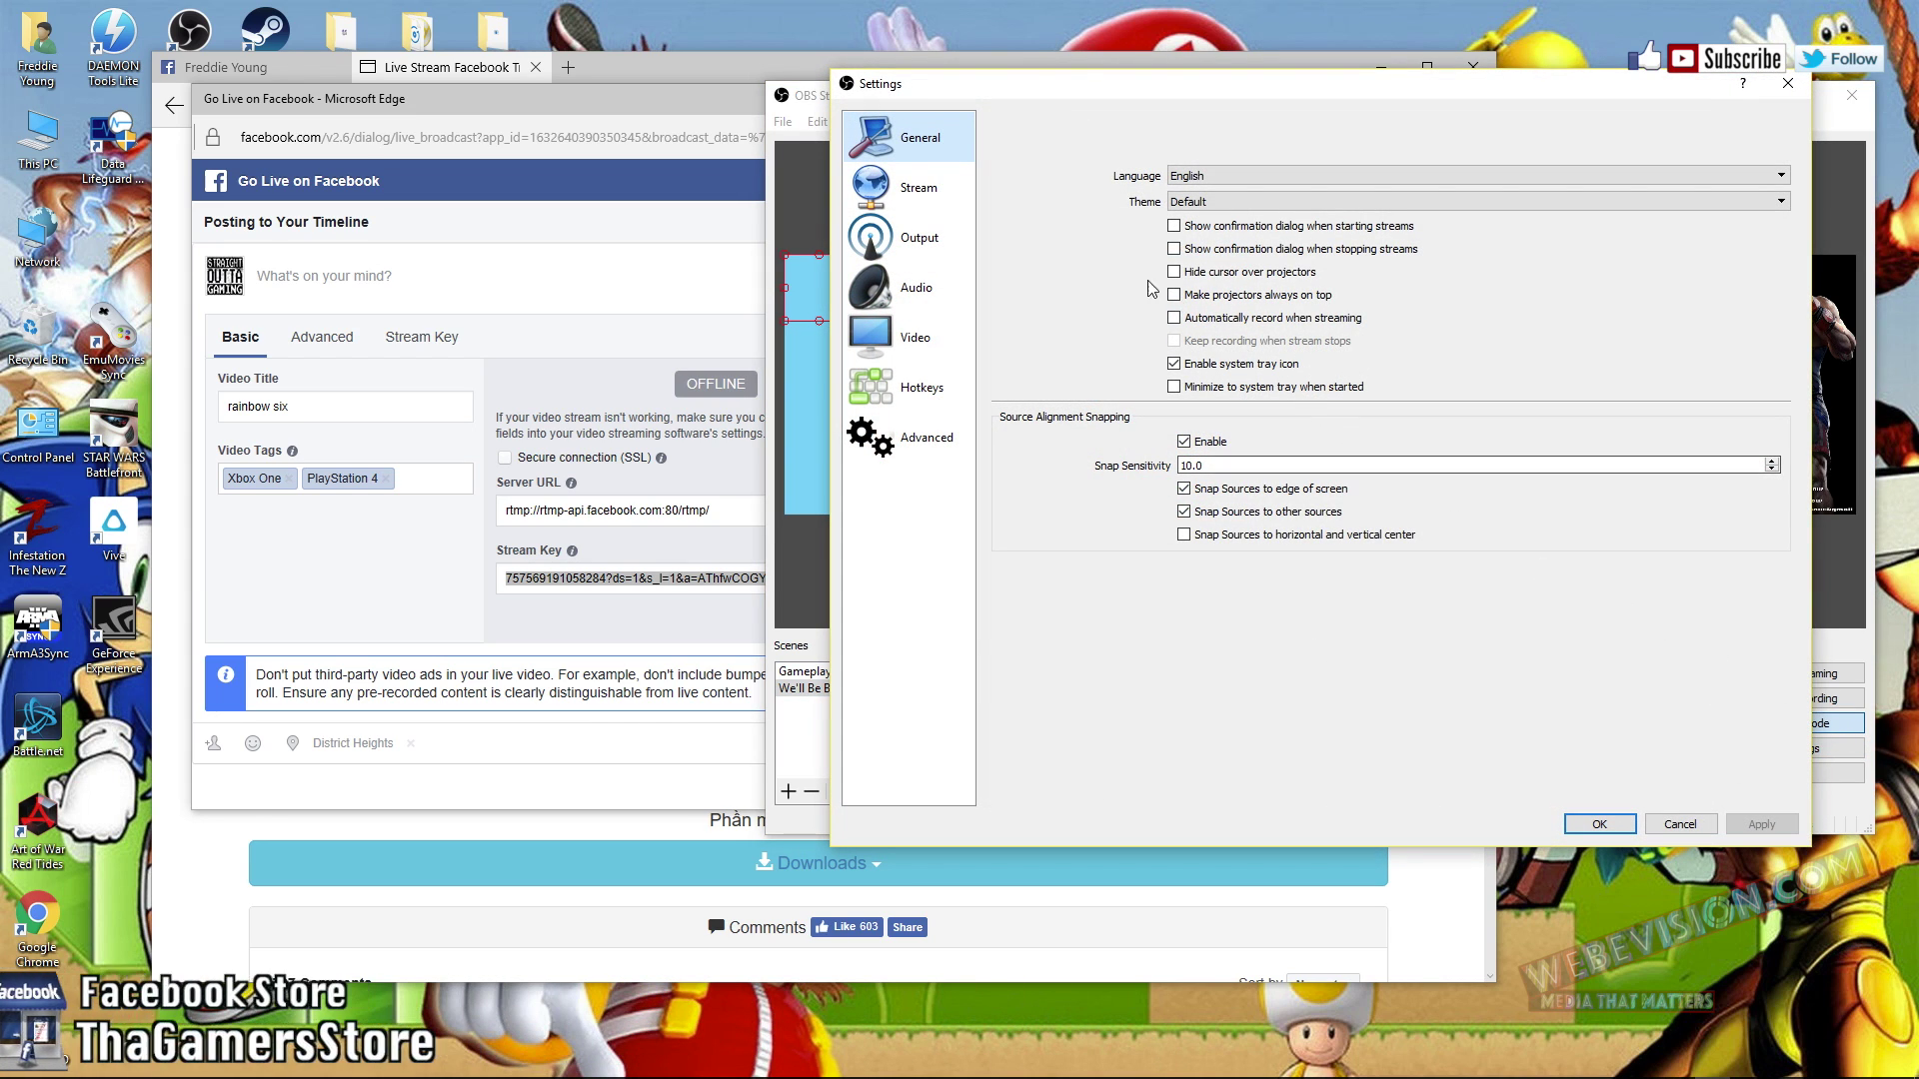
left_click(920, 189)
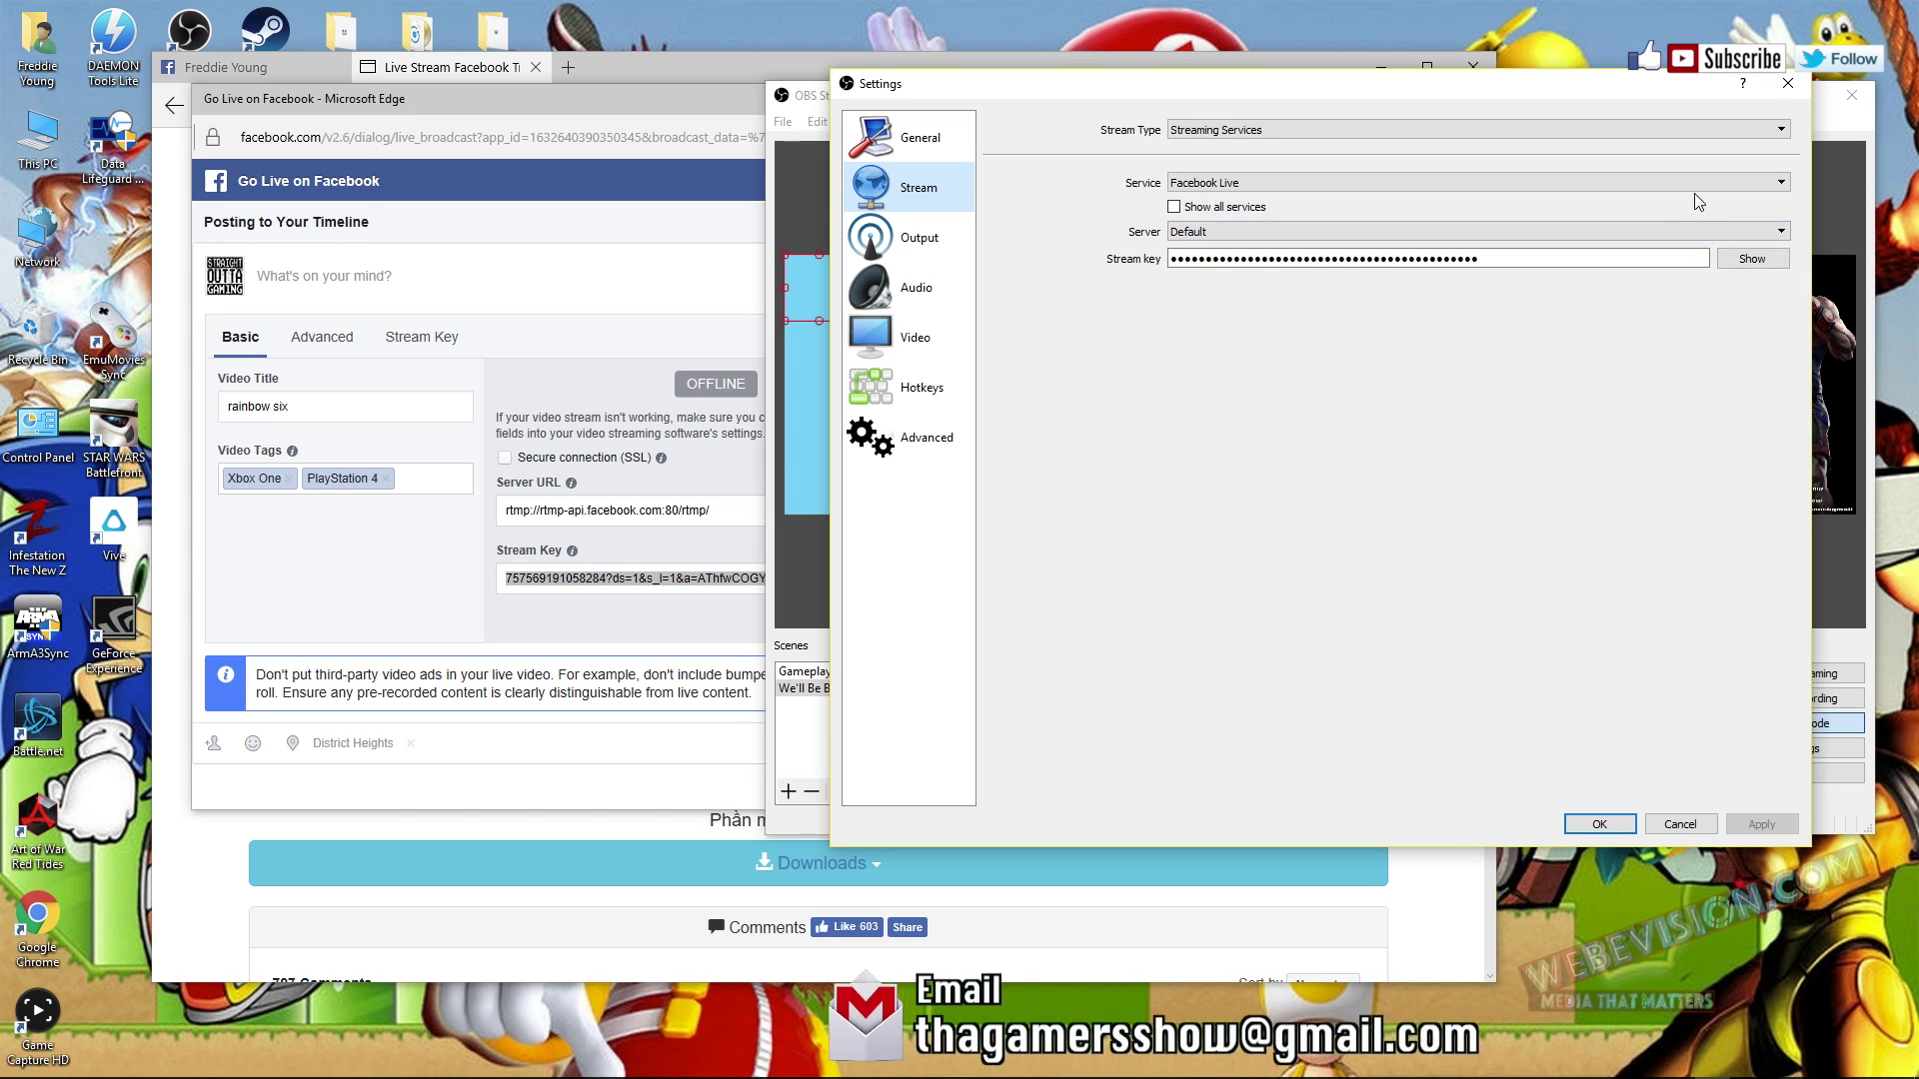
left_click(1735, 186)
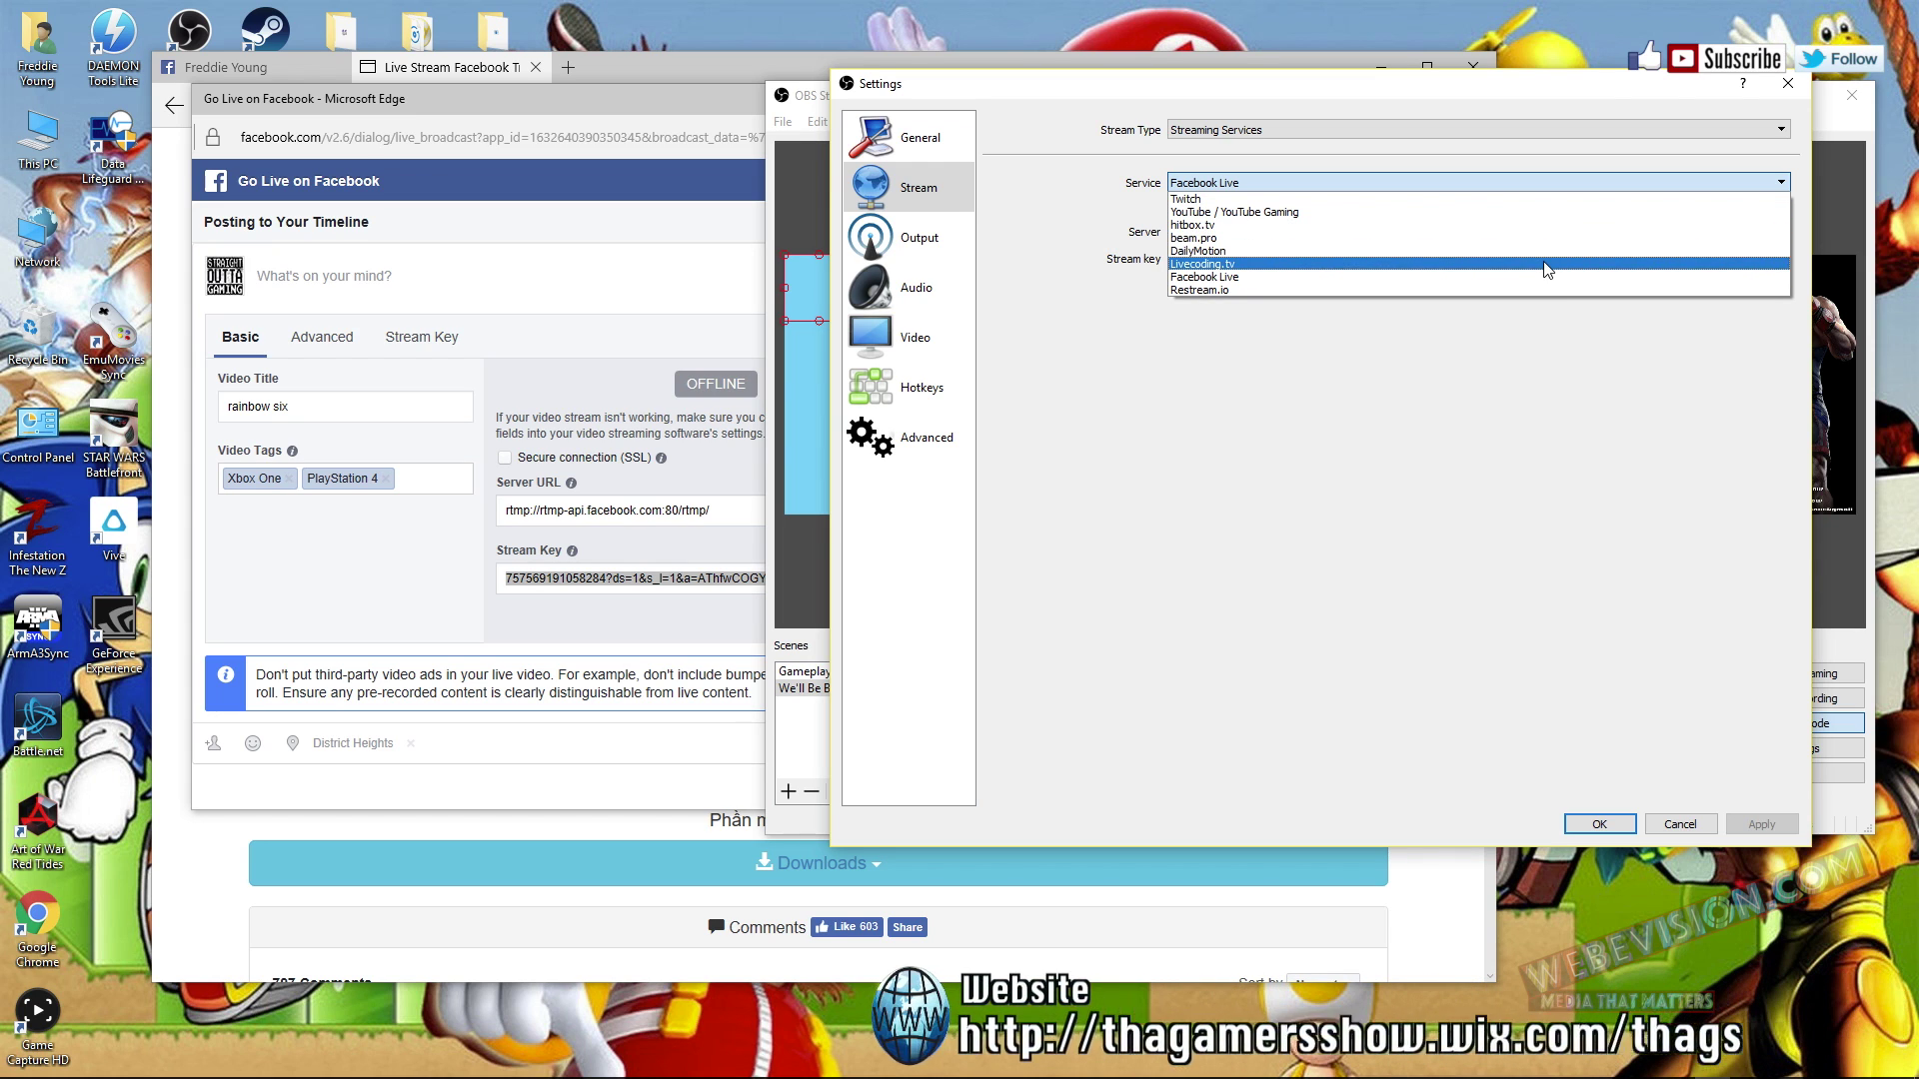
left_click(1505, 187)
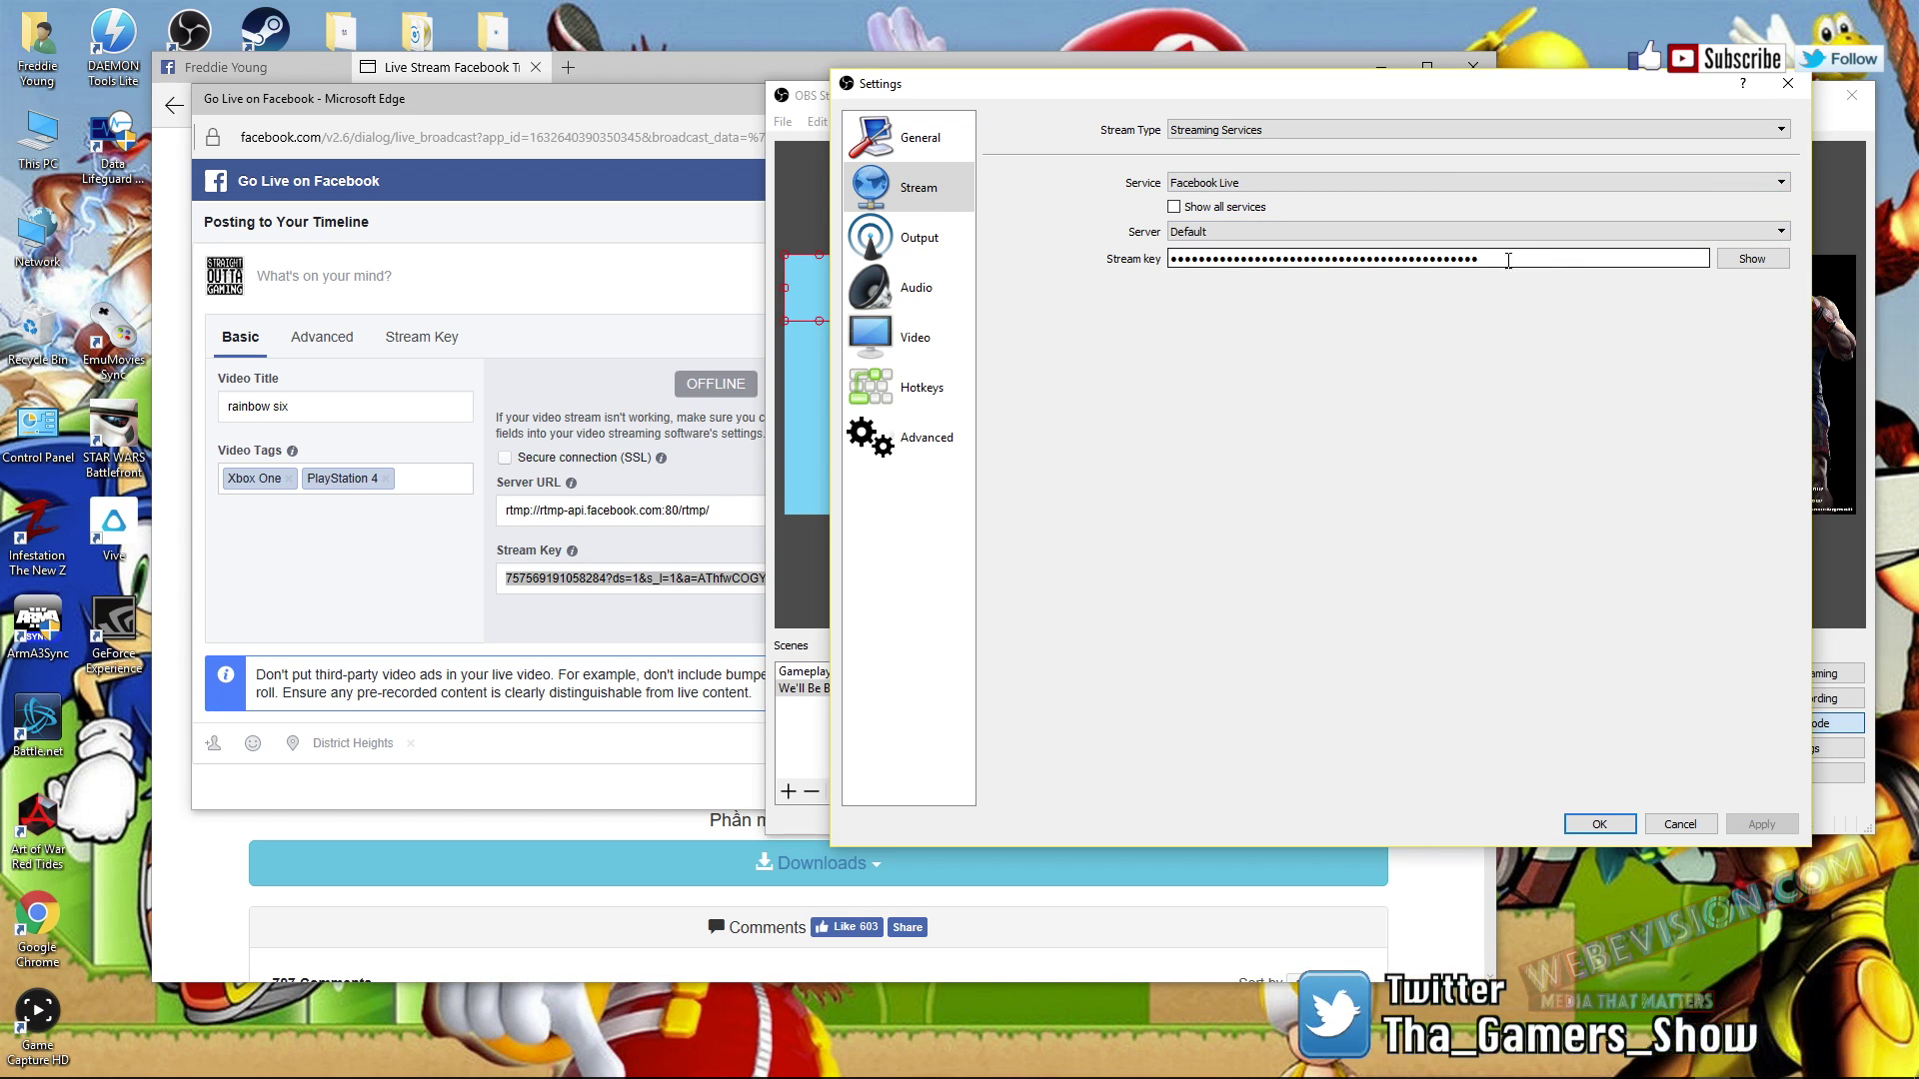
double_click(1226, 259)
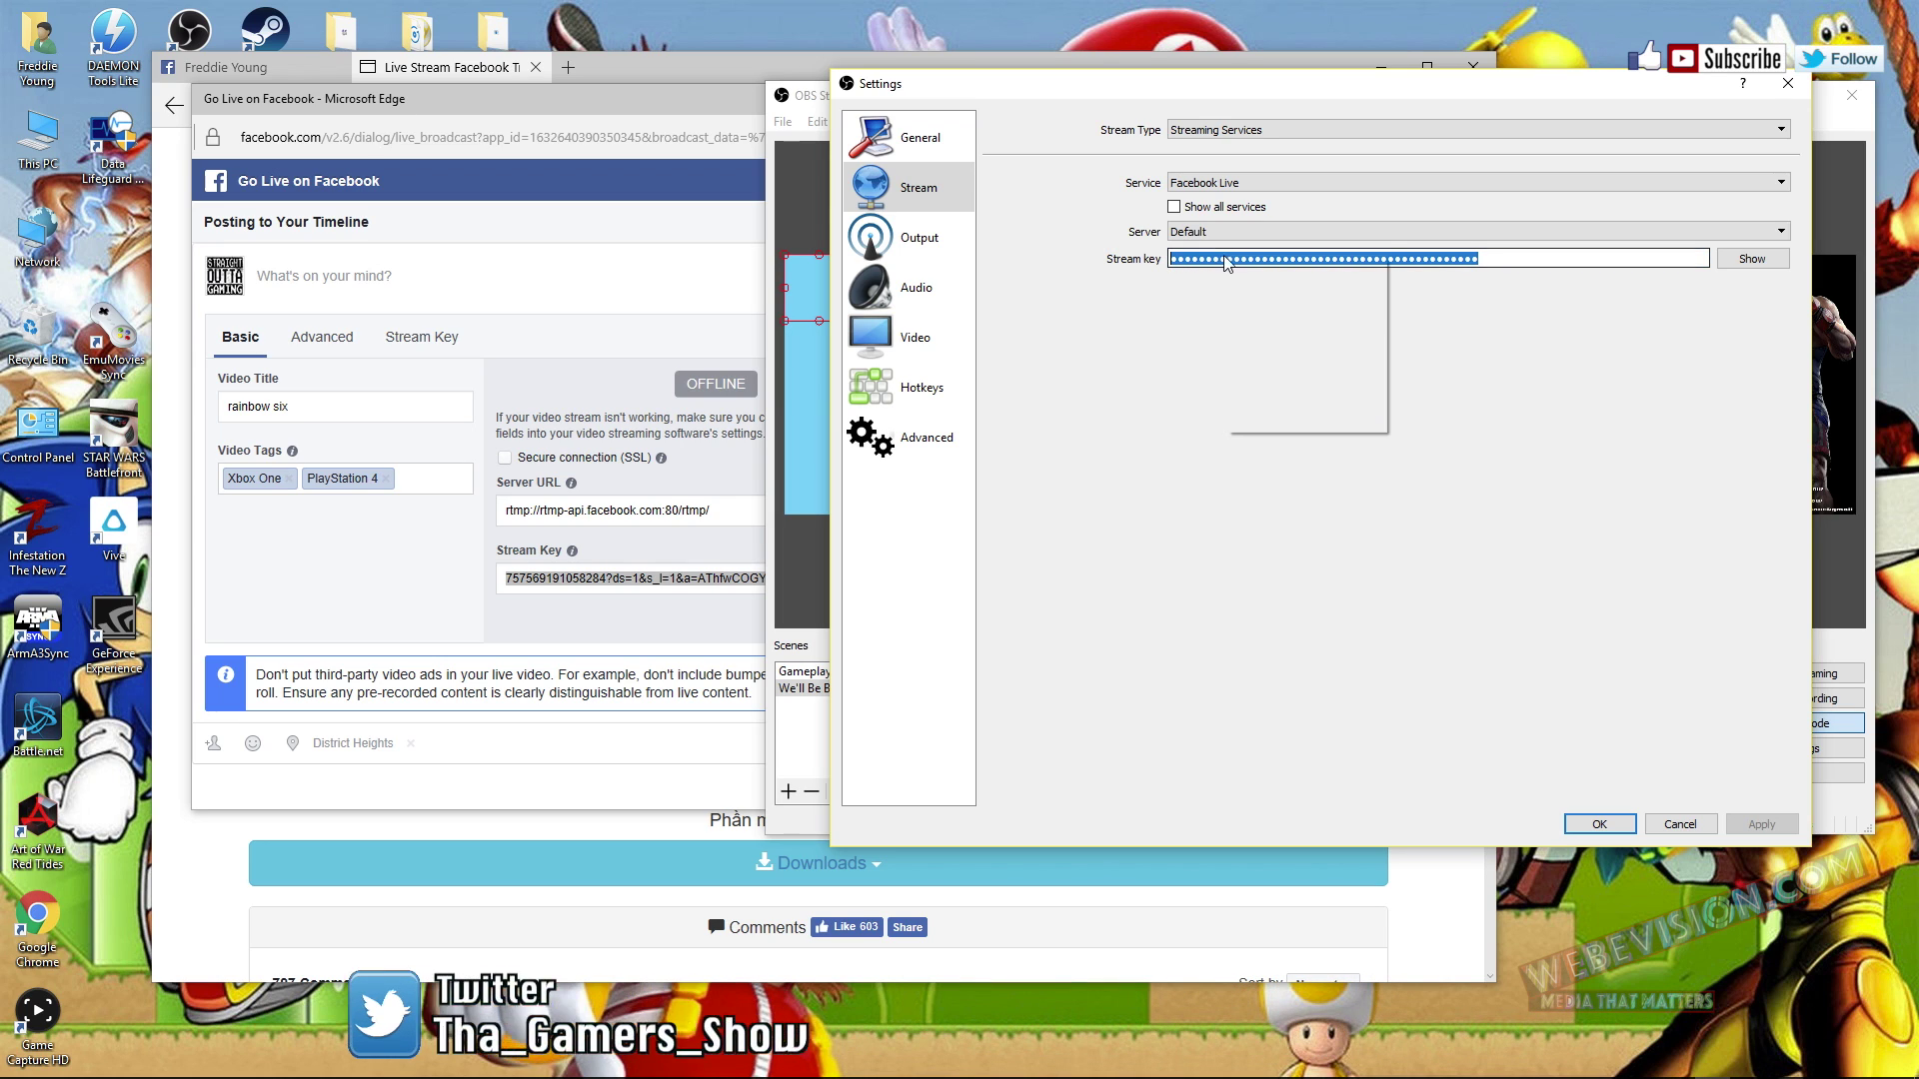
right_click(1226, 259)
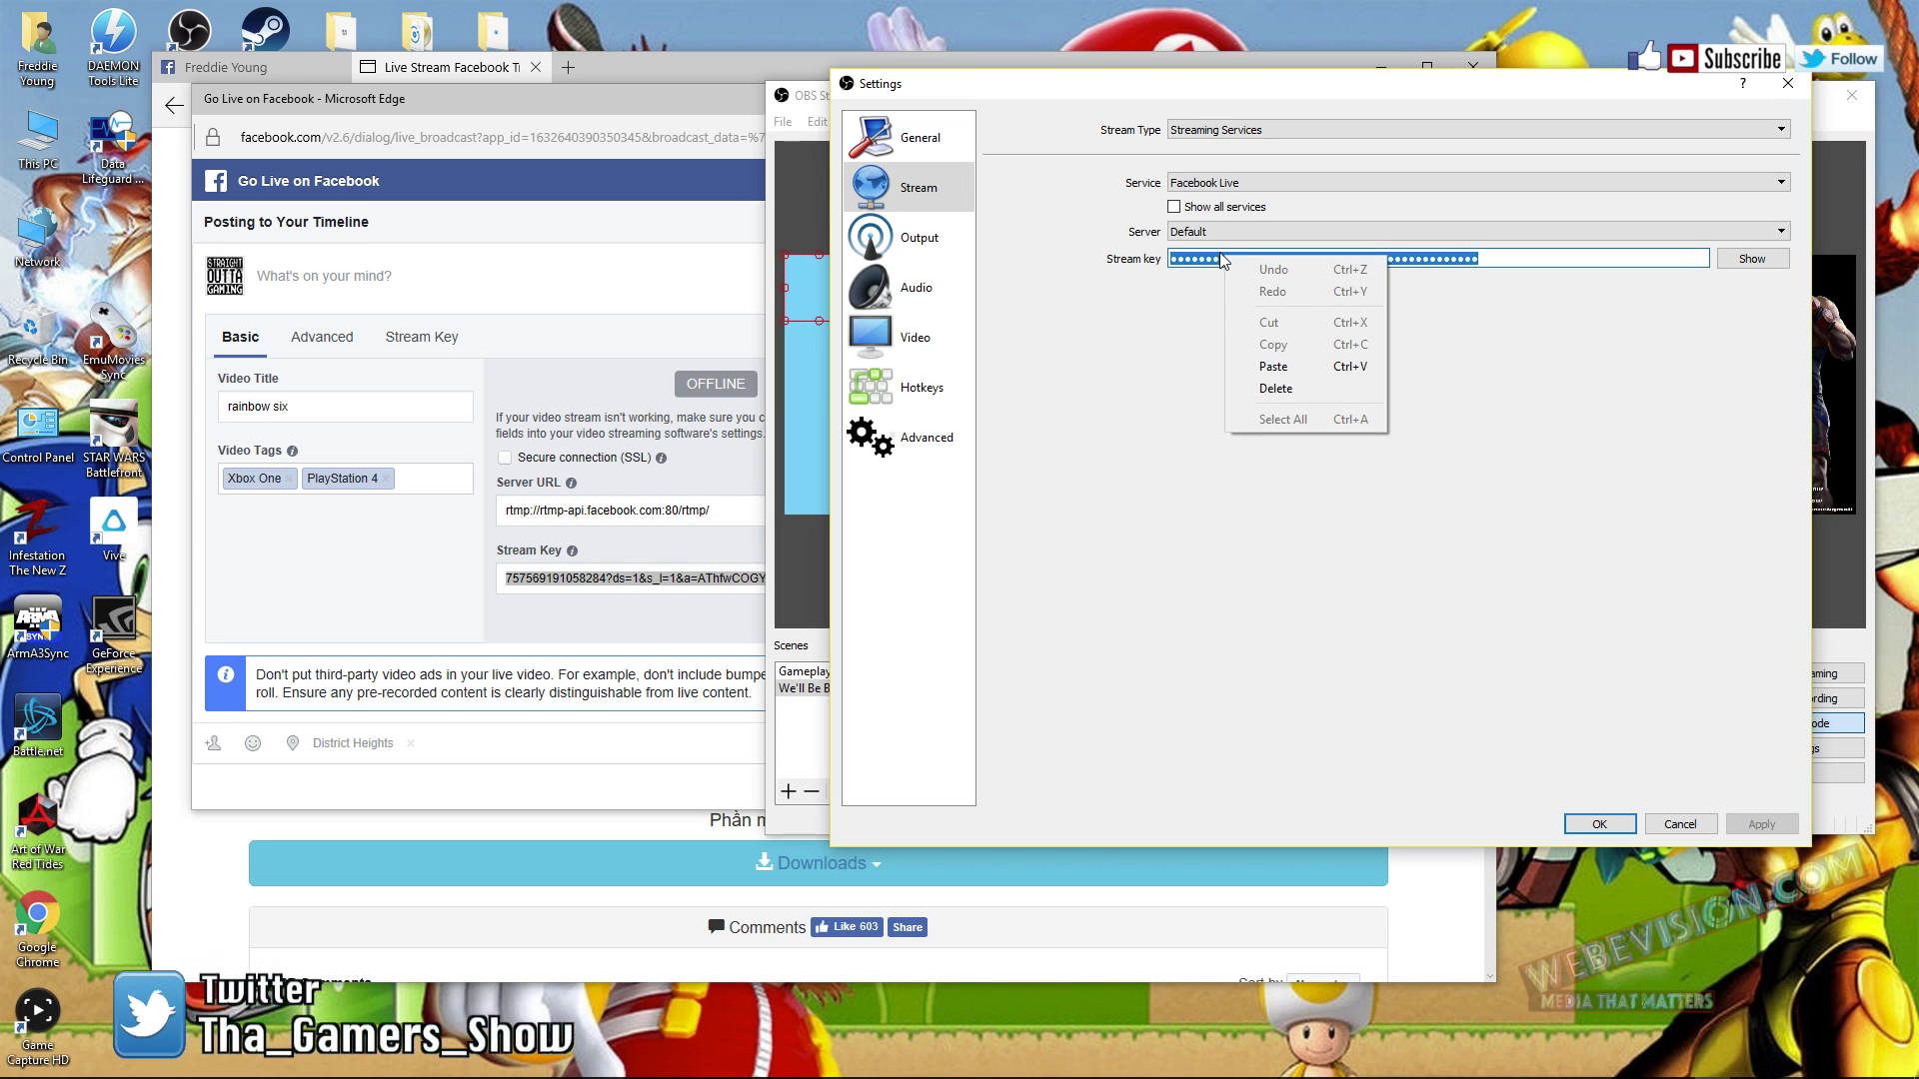
left_click(1333, 368)
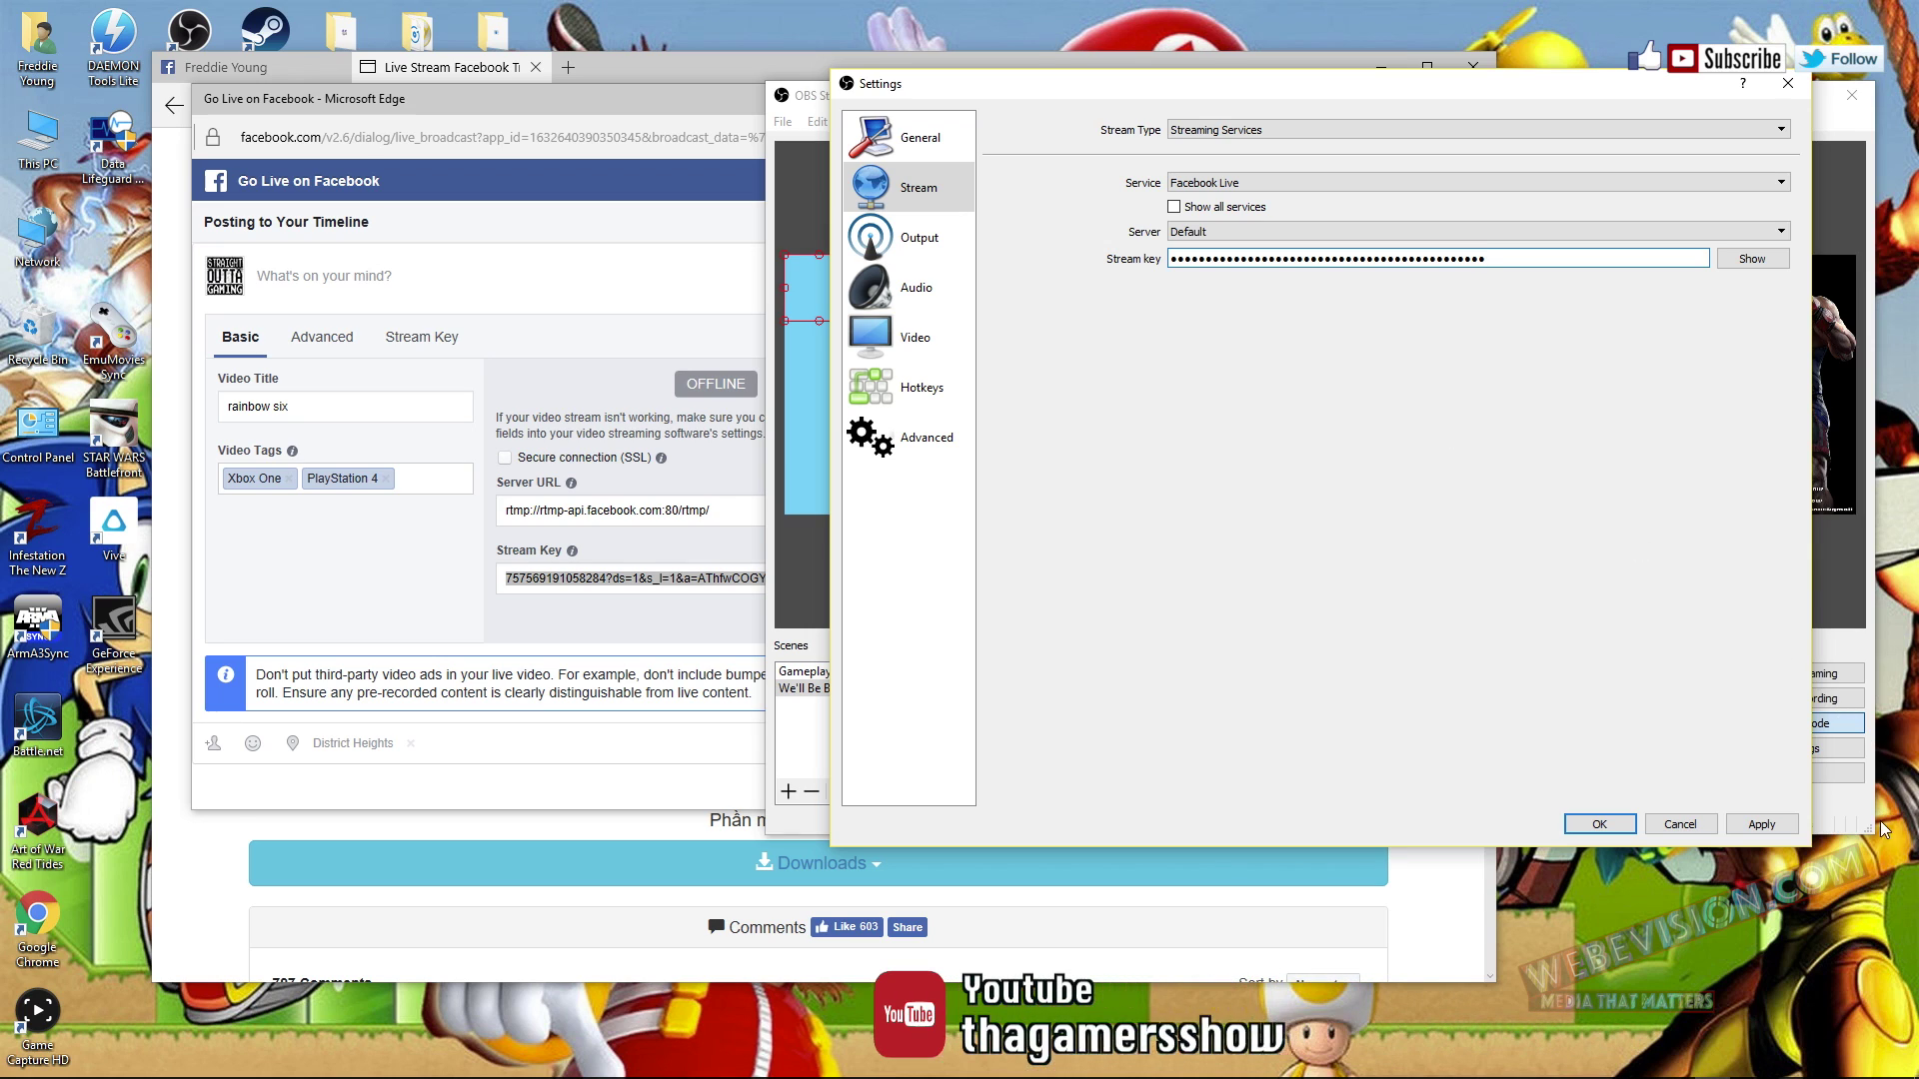
left_click(1774, 831)
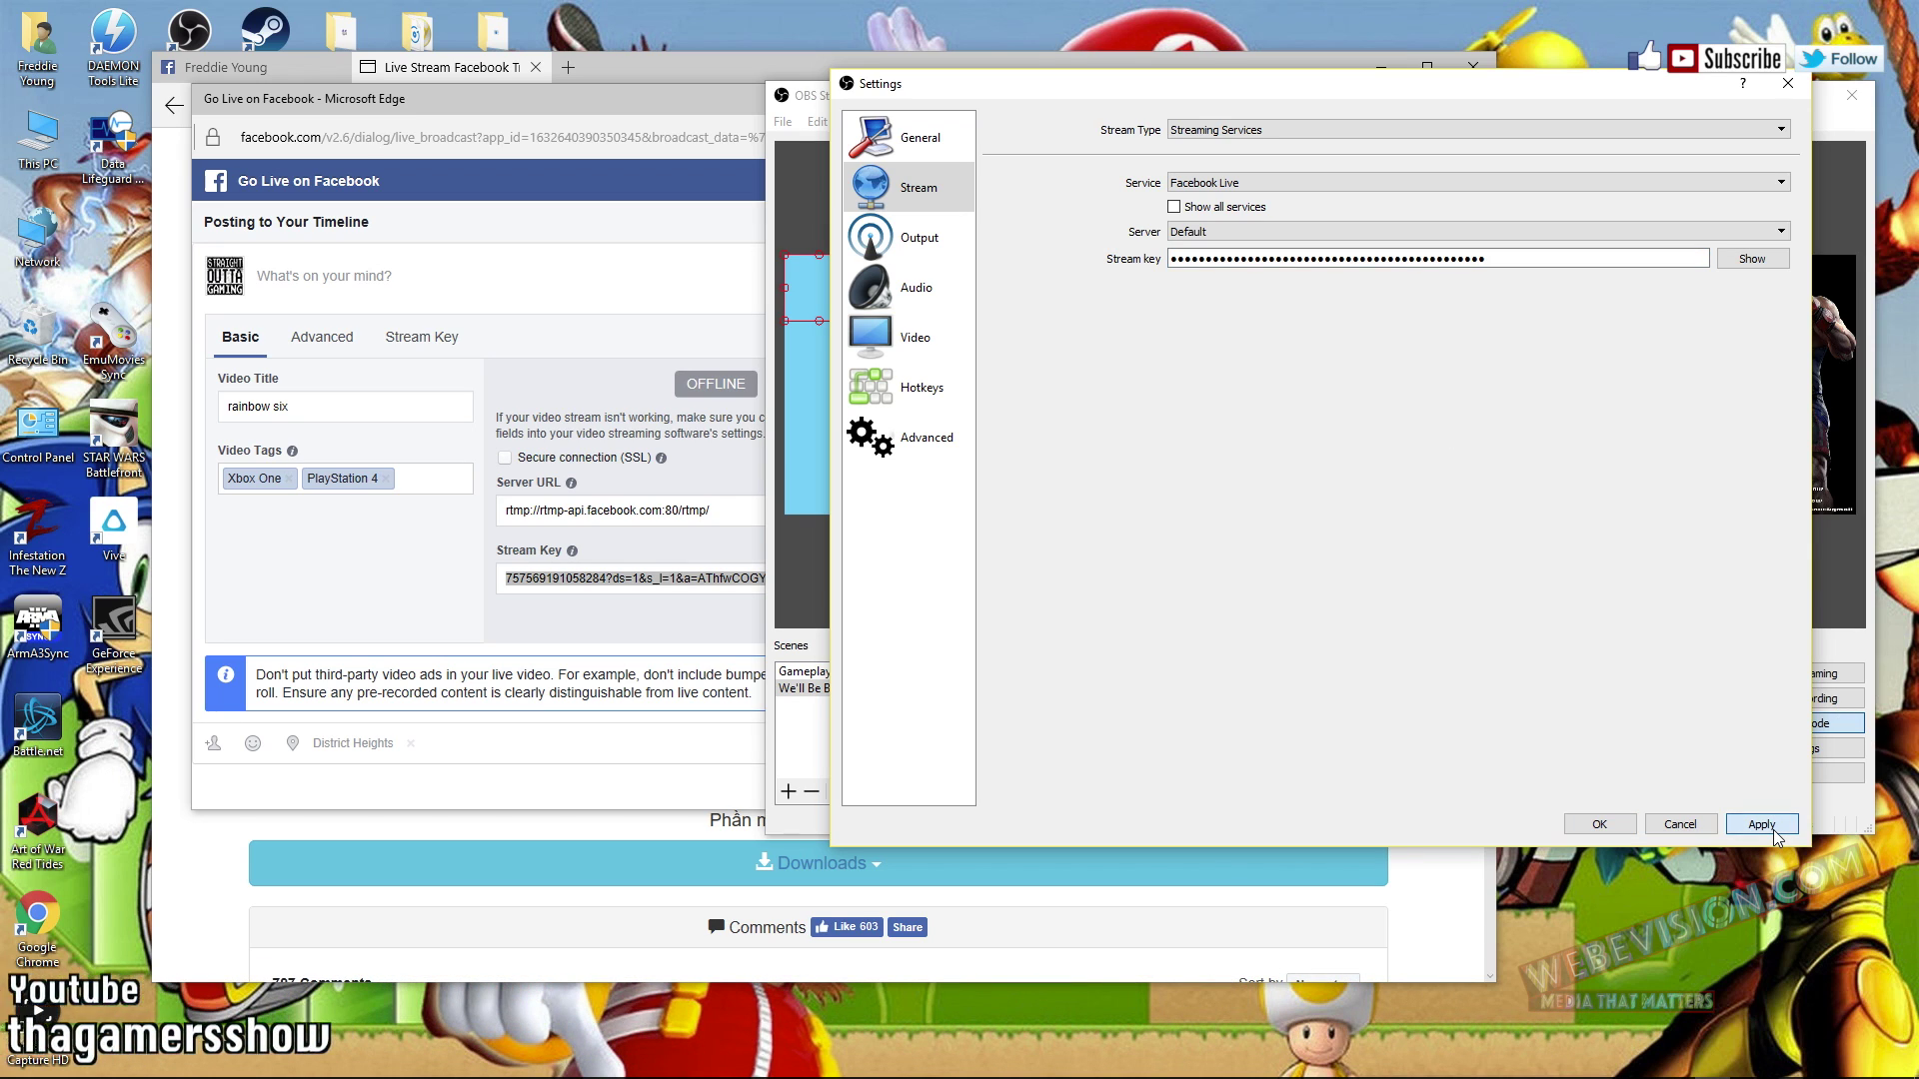
left_click(1596, 825)
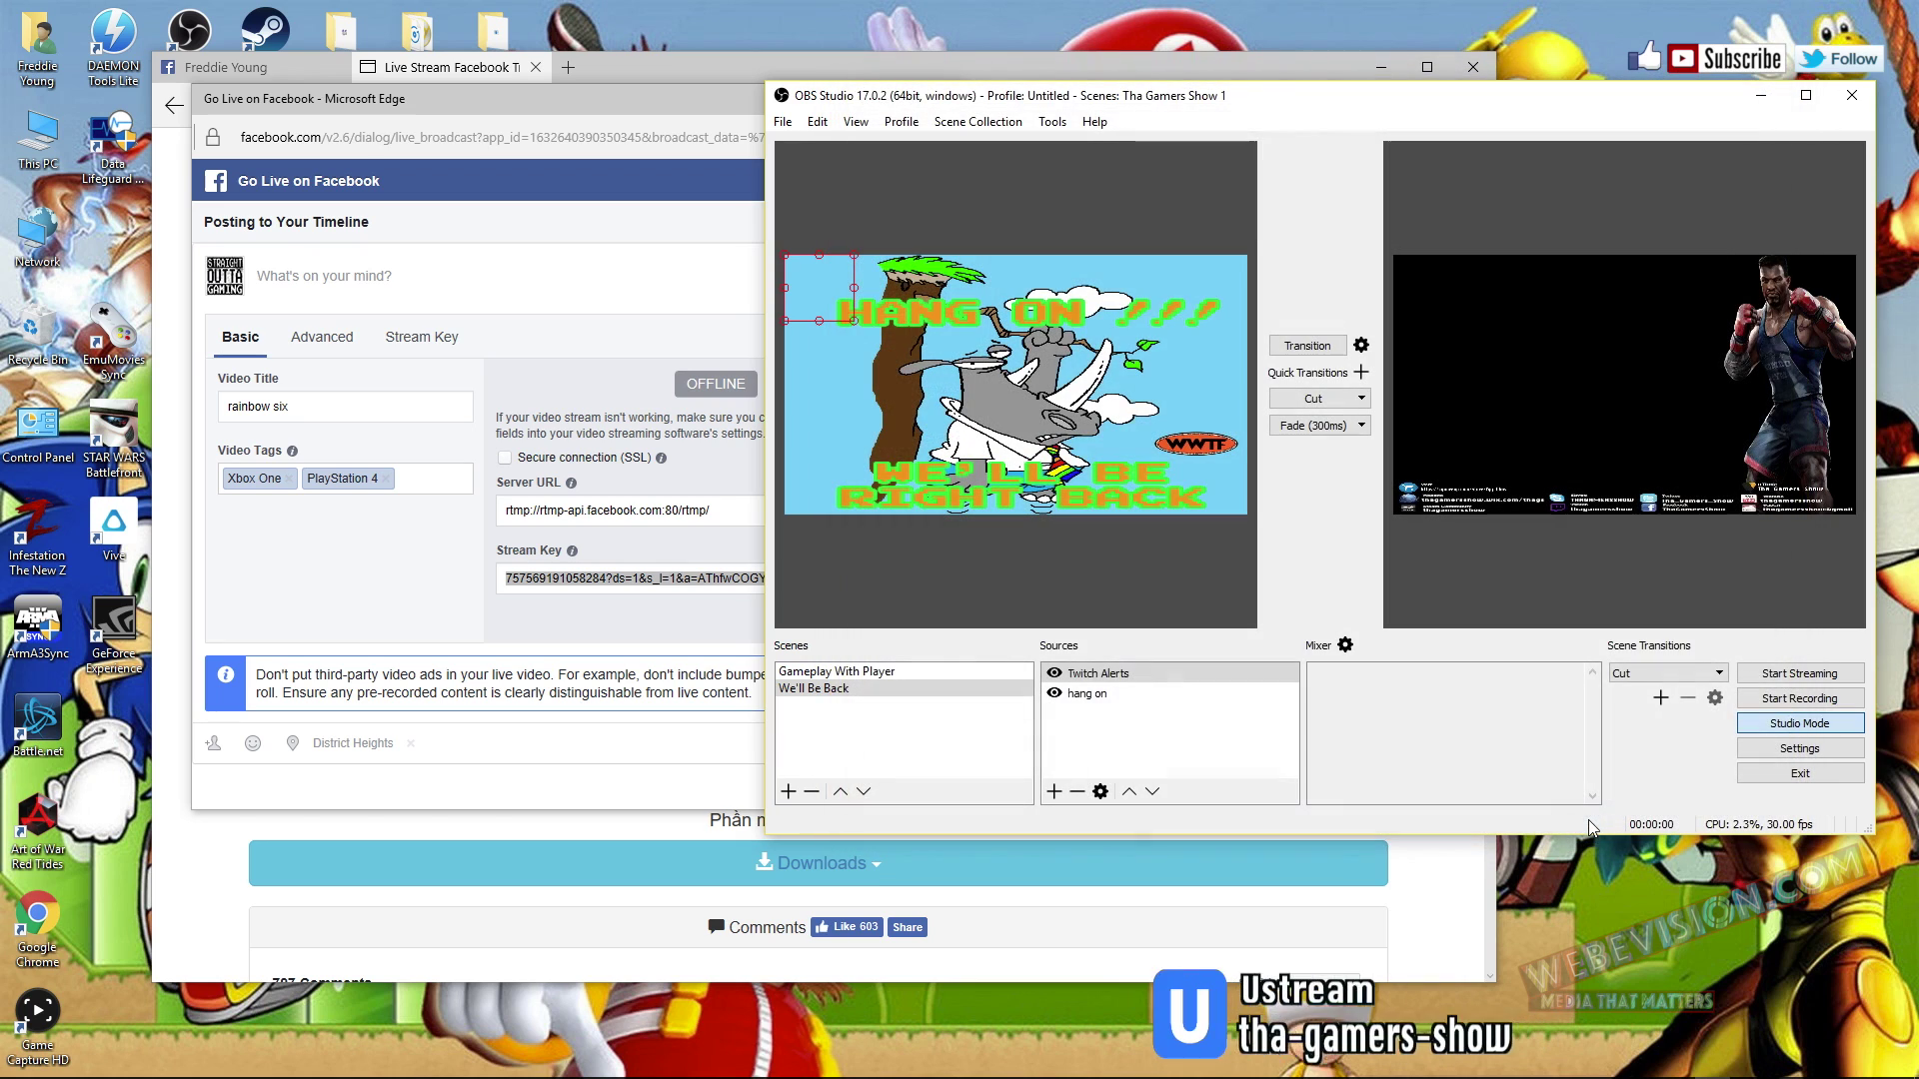
- Start streaming in OBS and publish the live video from the Go Live on Facebook window
left_click(1778, 677)
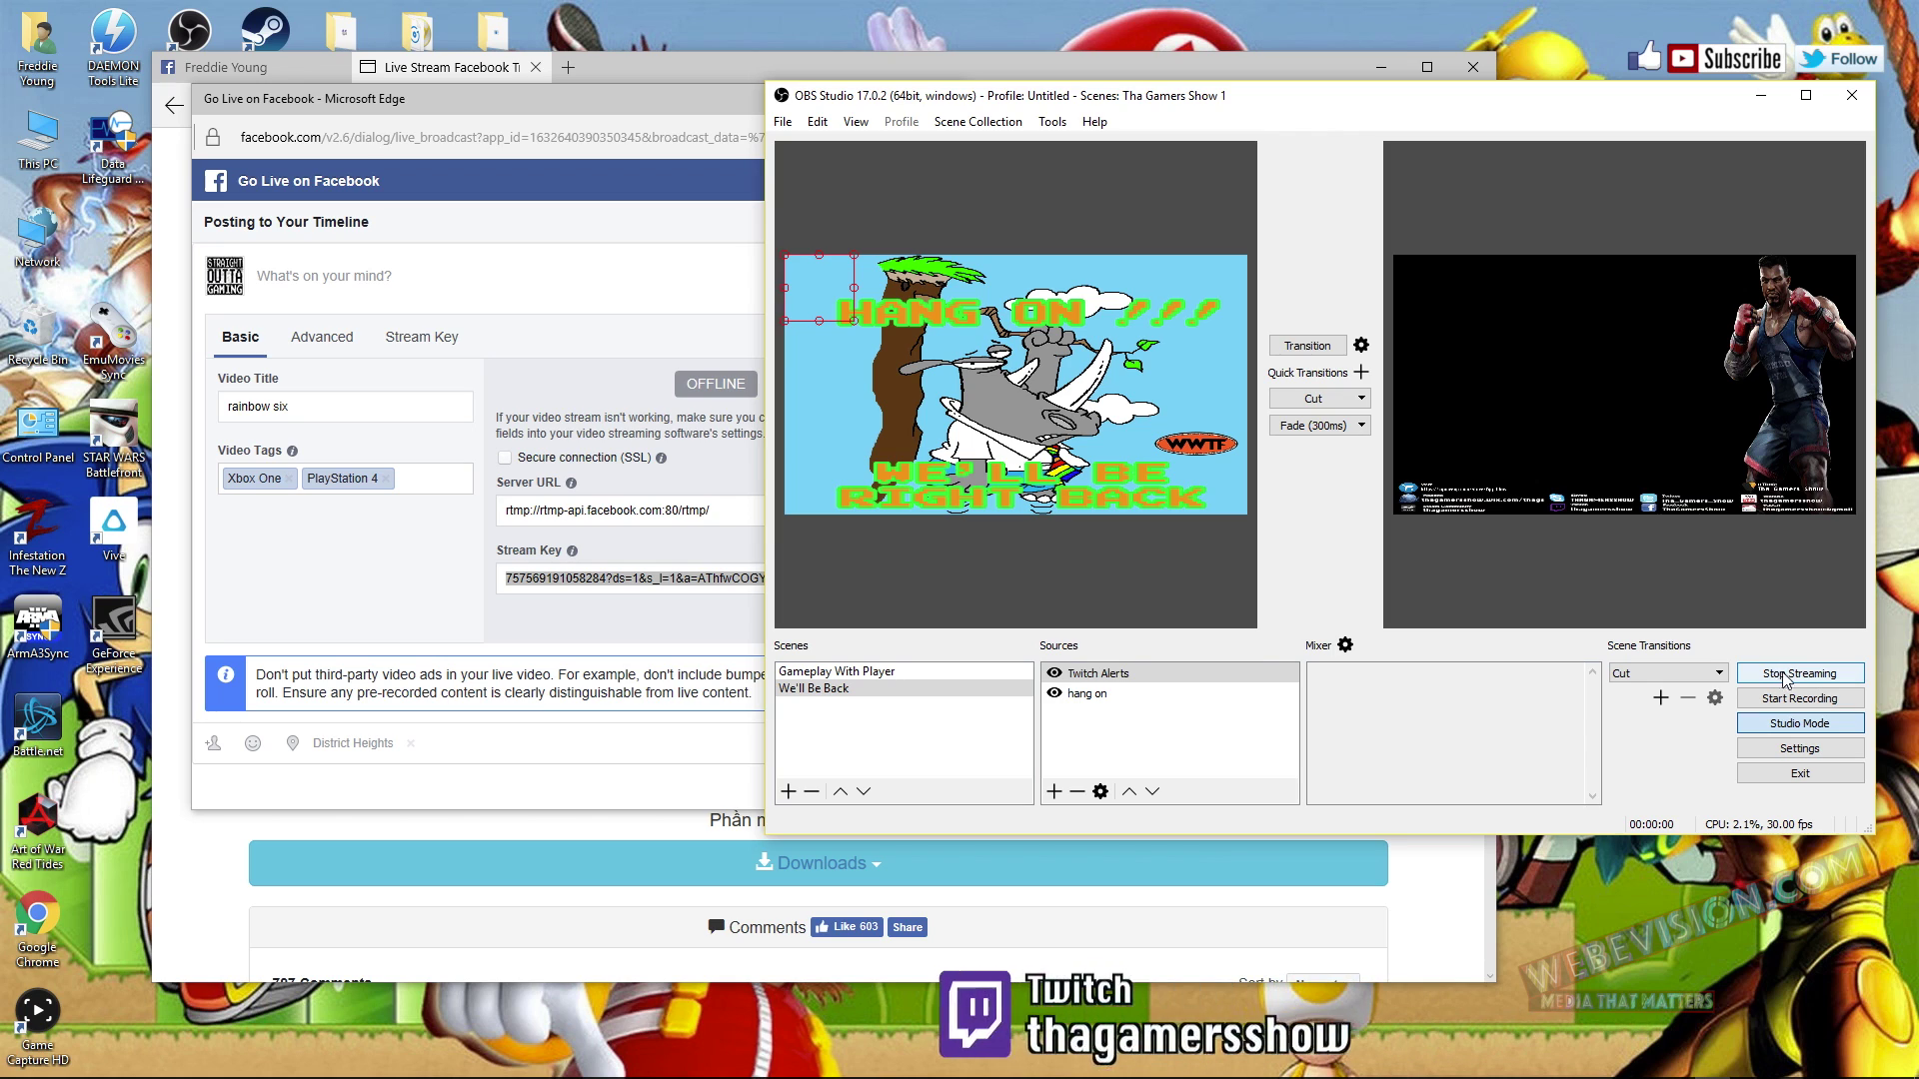
left_click(377, 577)
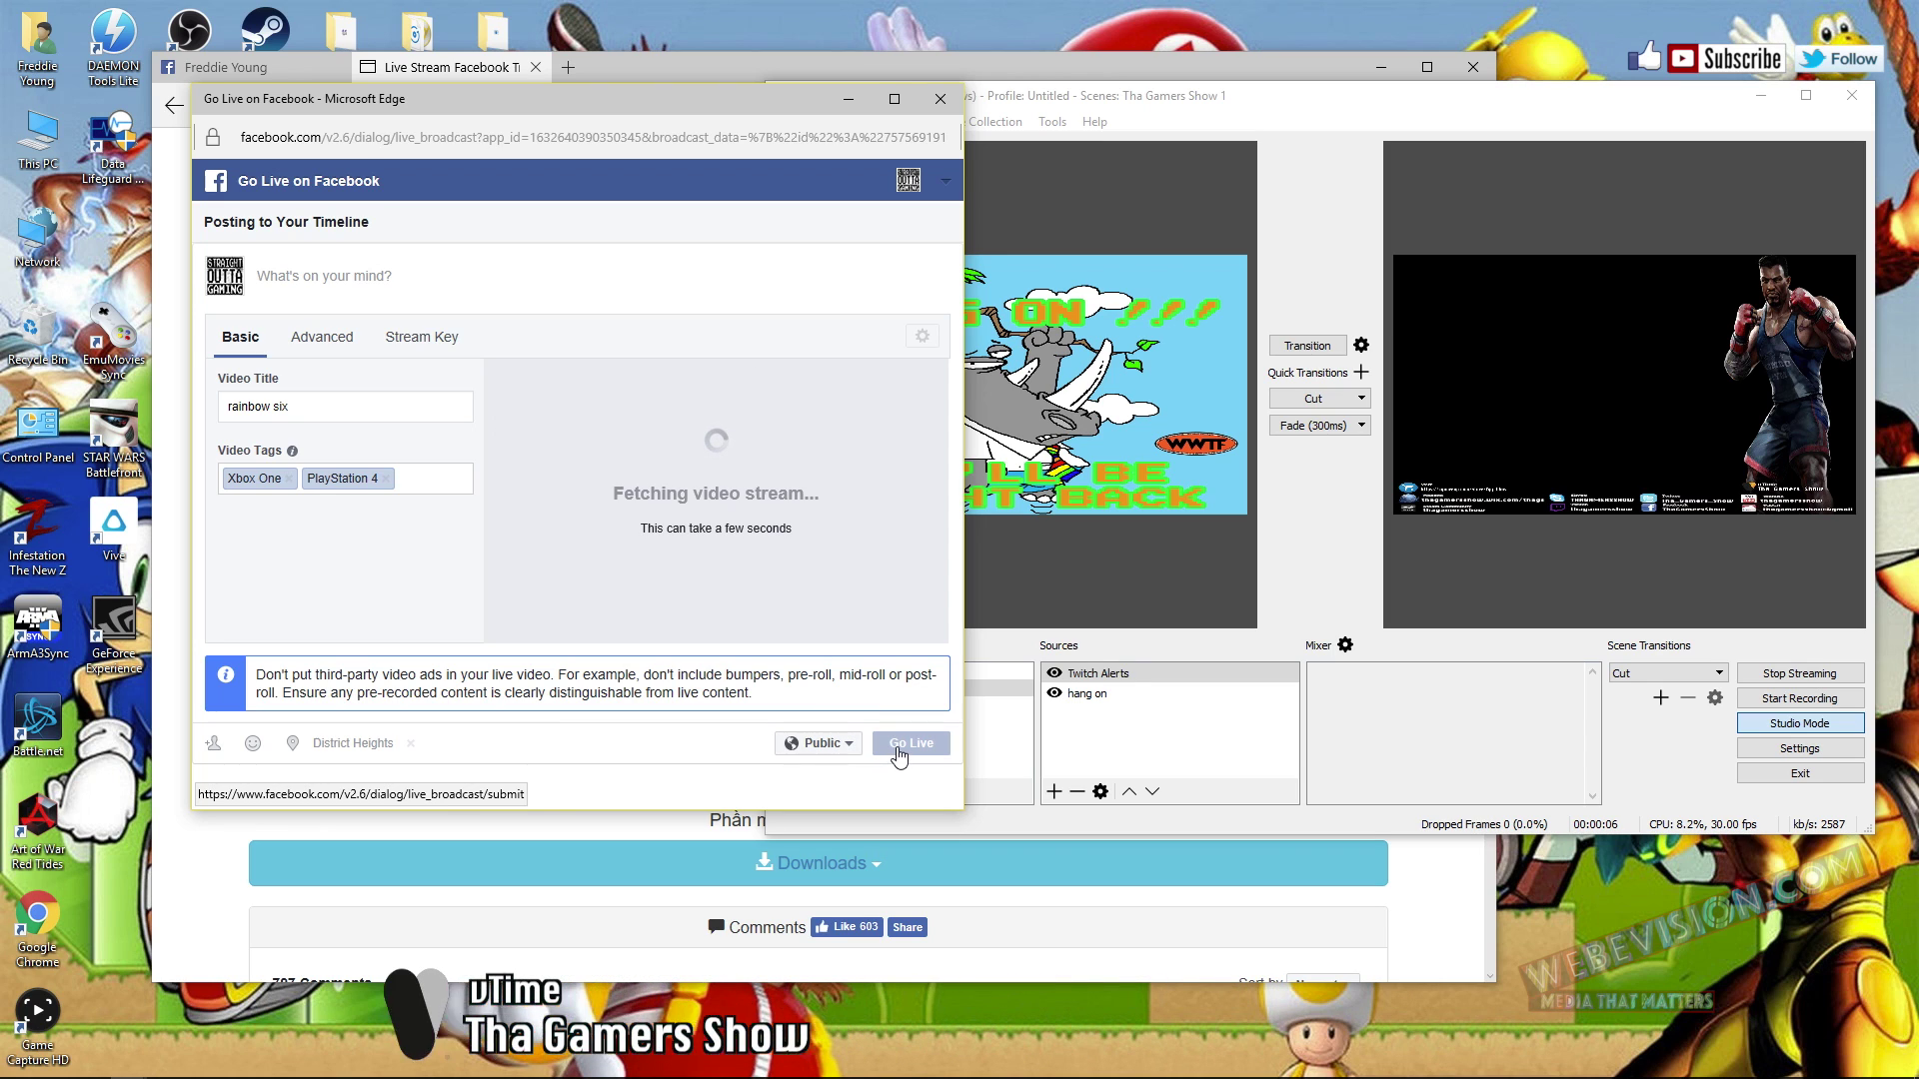
left_click(907, 745)
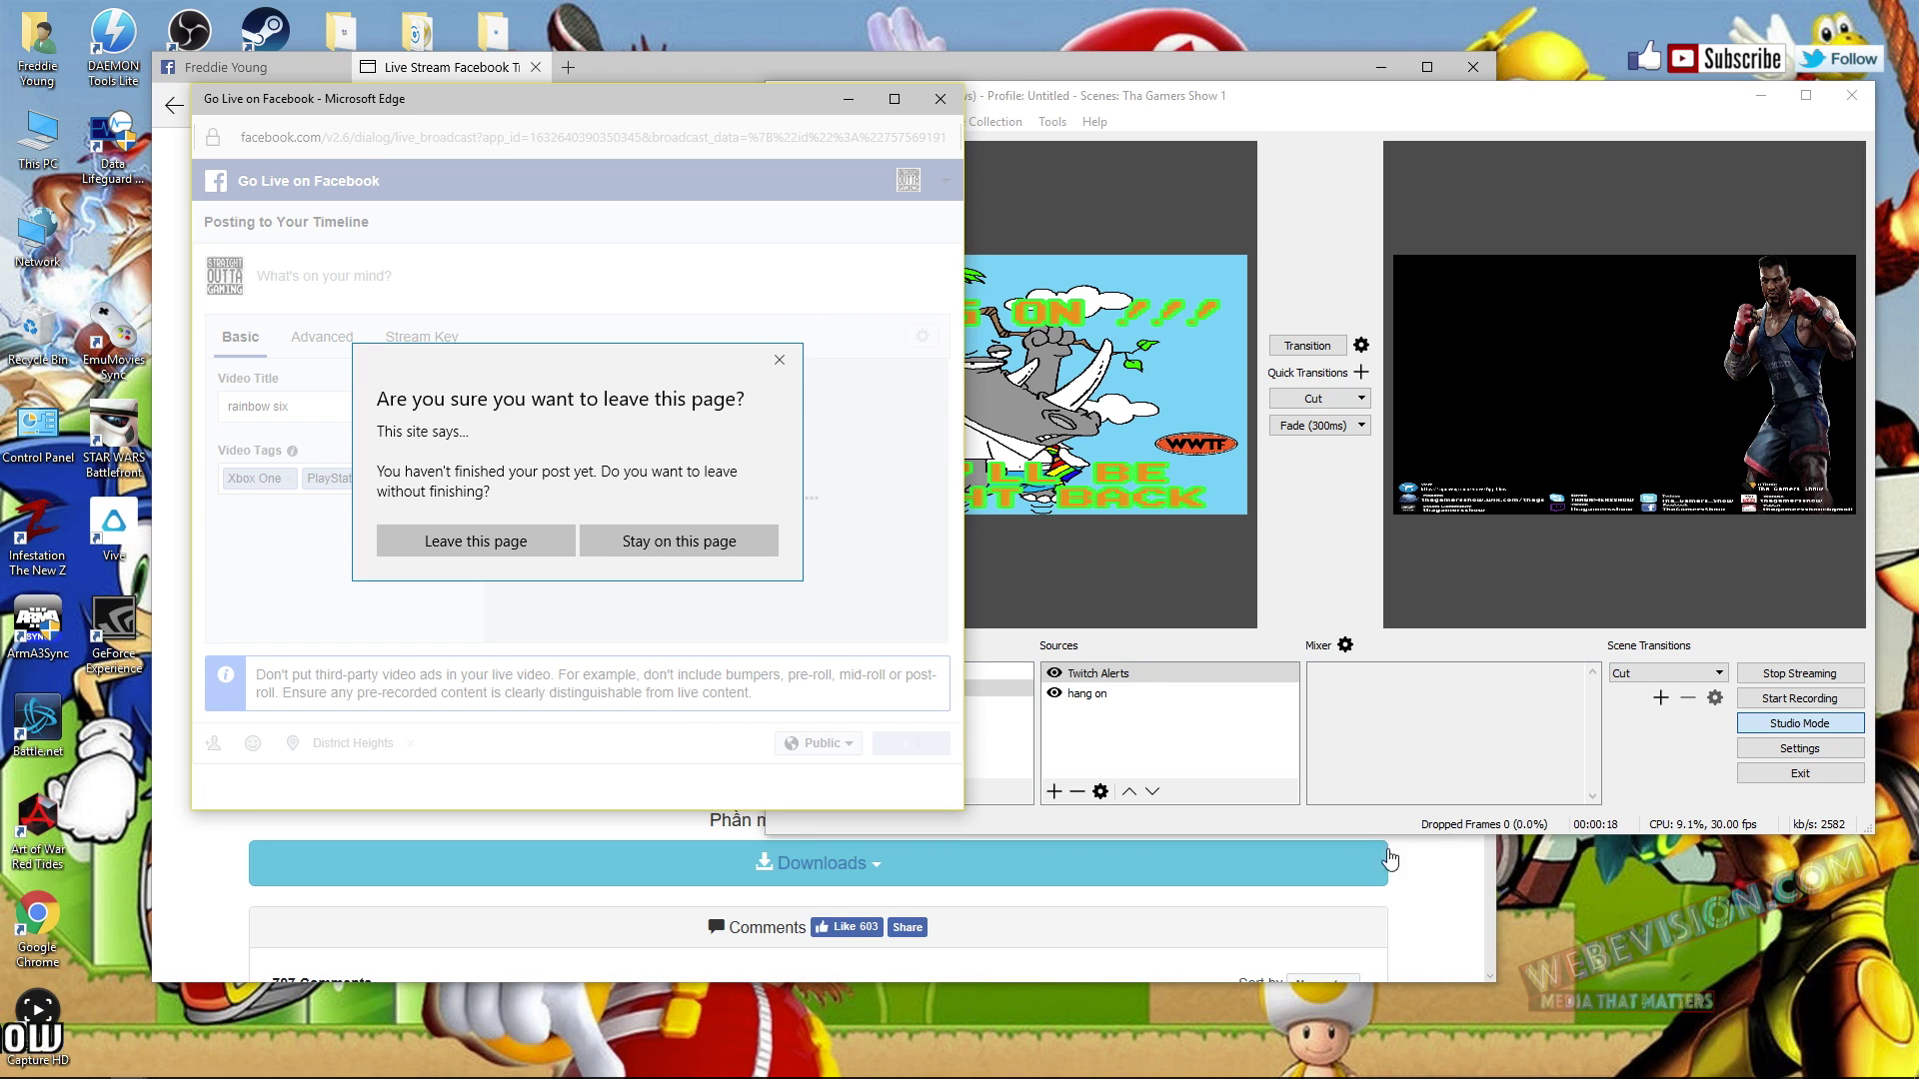
- Bring the Edge window forward and go to the Facebook News Feed
left_click(1455, 916)
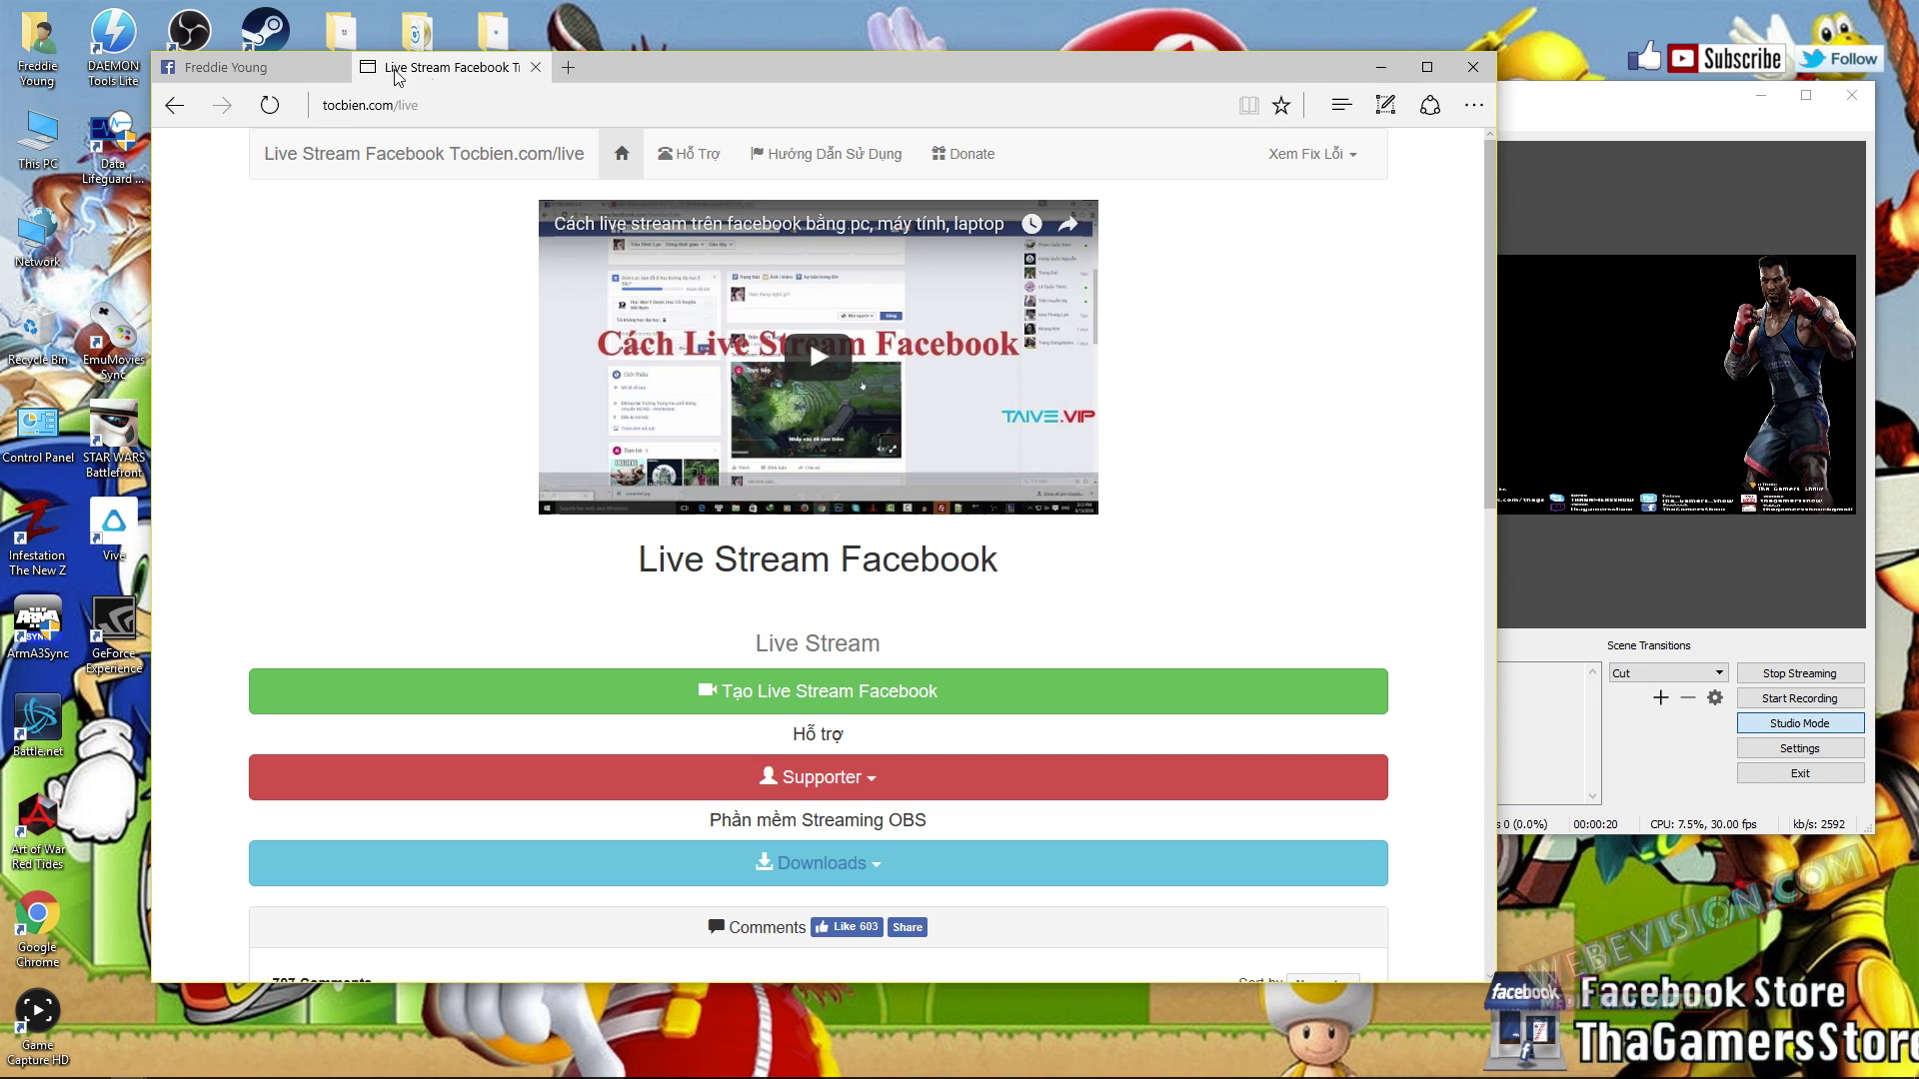
left_click(240, 74)
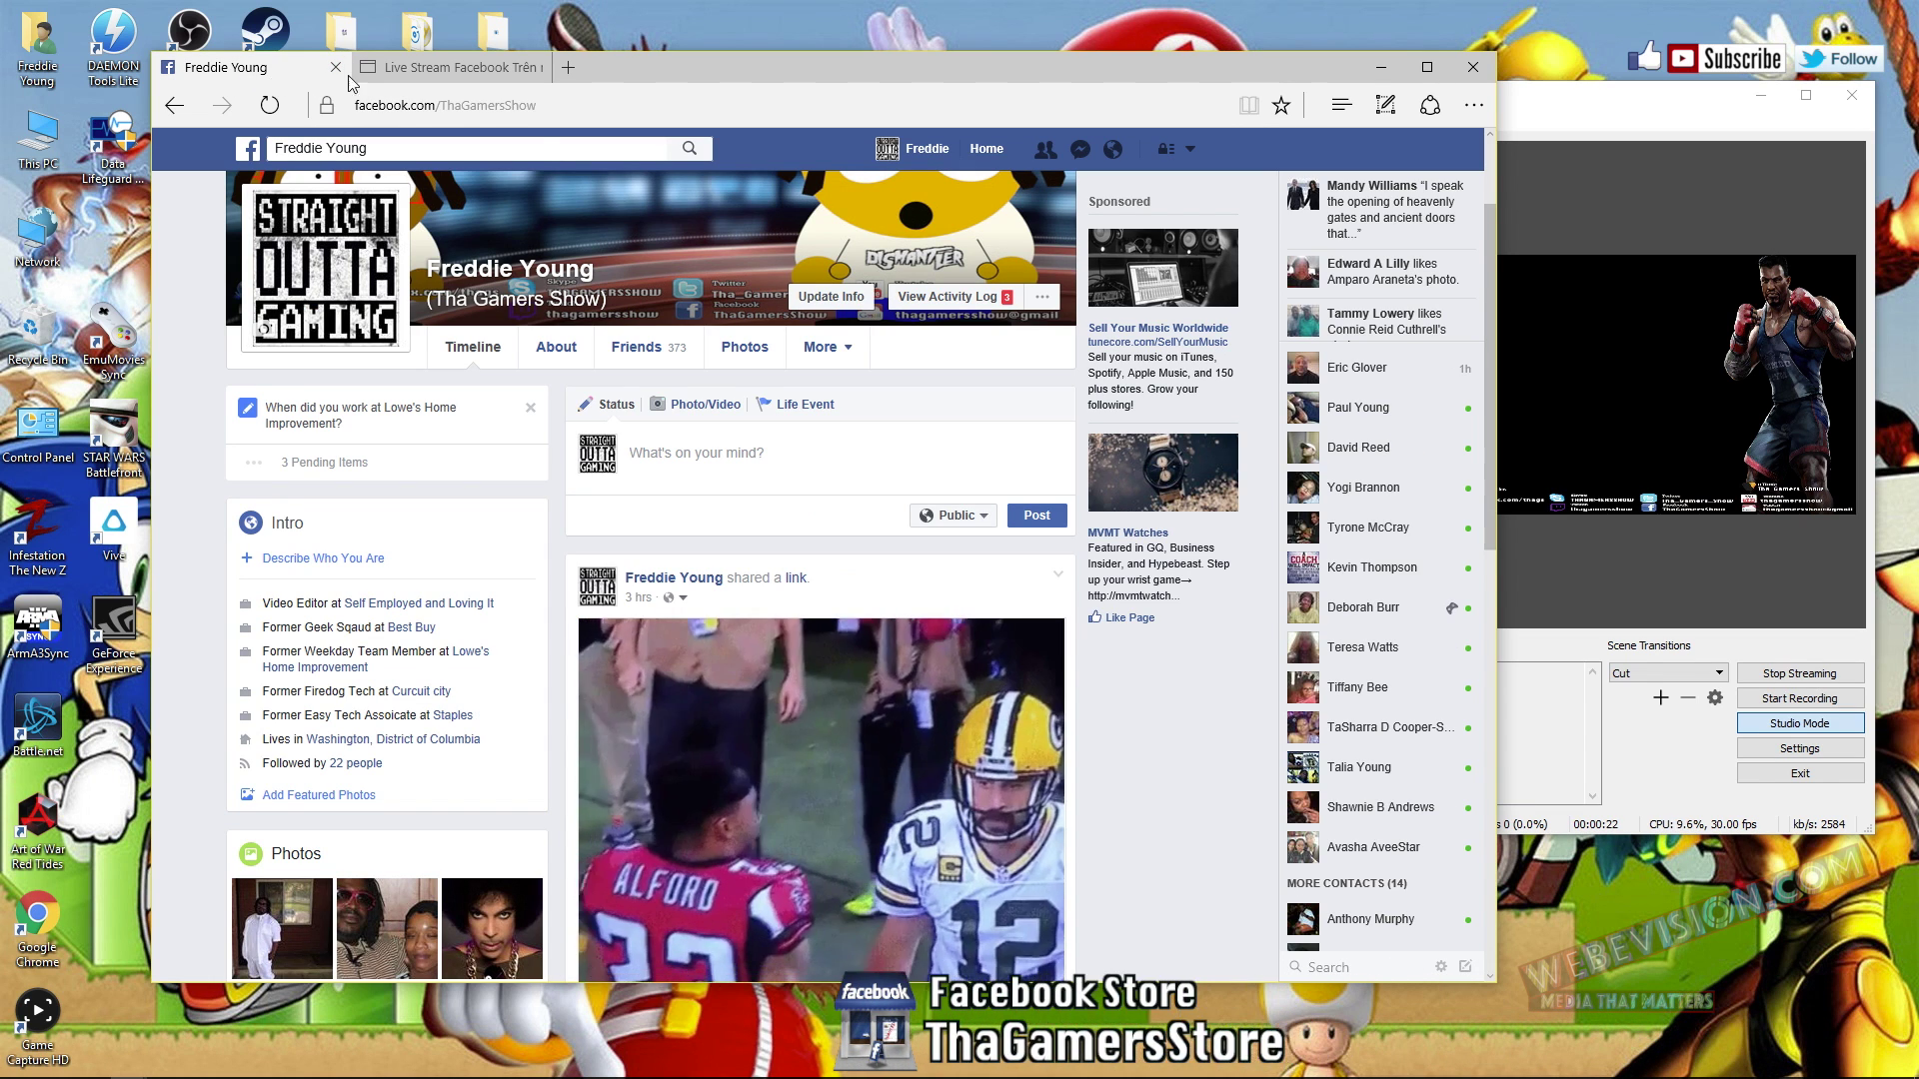
left_click(252, 149)
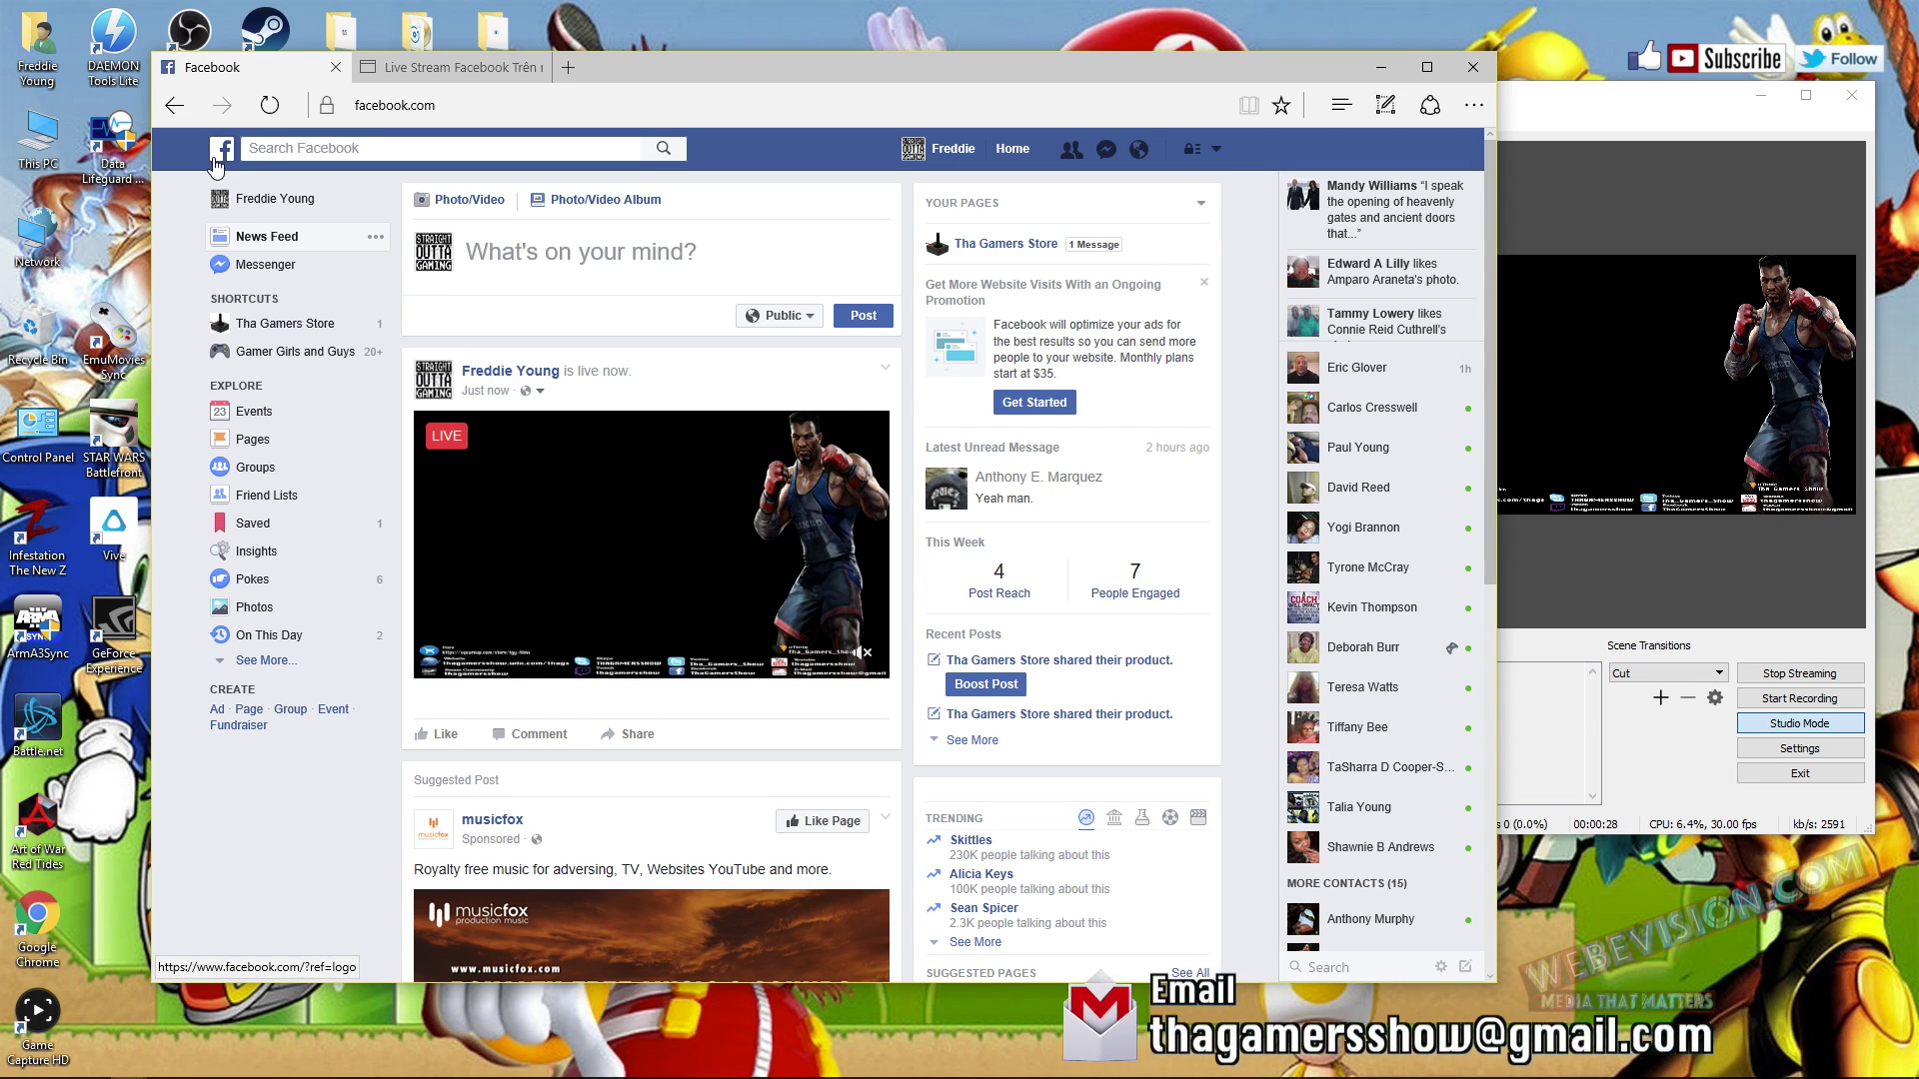
- Rearrange the Edge and OBS Studio windows side by side on screen
left_click_drag(831, 63, 545, 69)
left_click(1307, 148)
left_click_drag(1448, 108, 1305, 91)
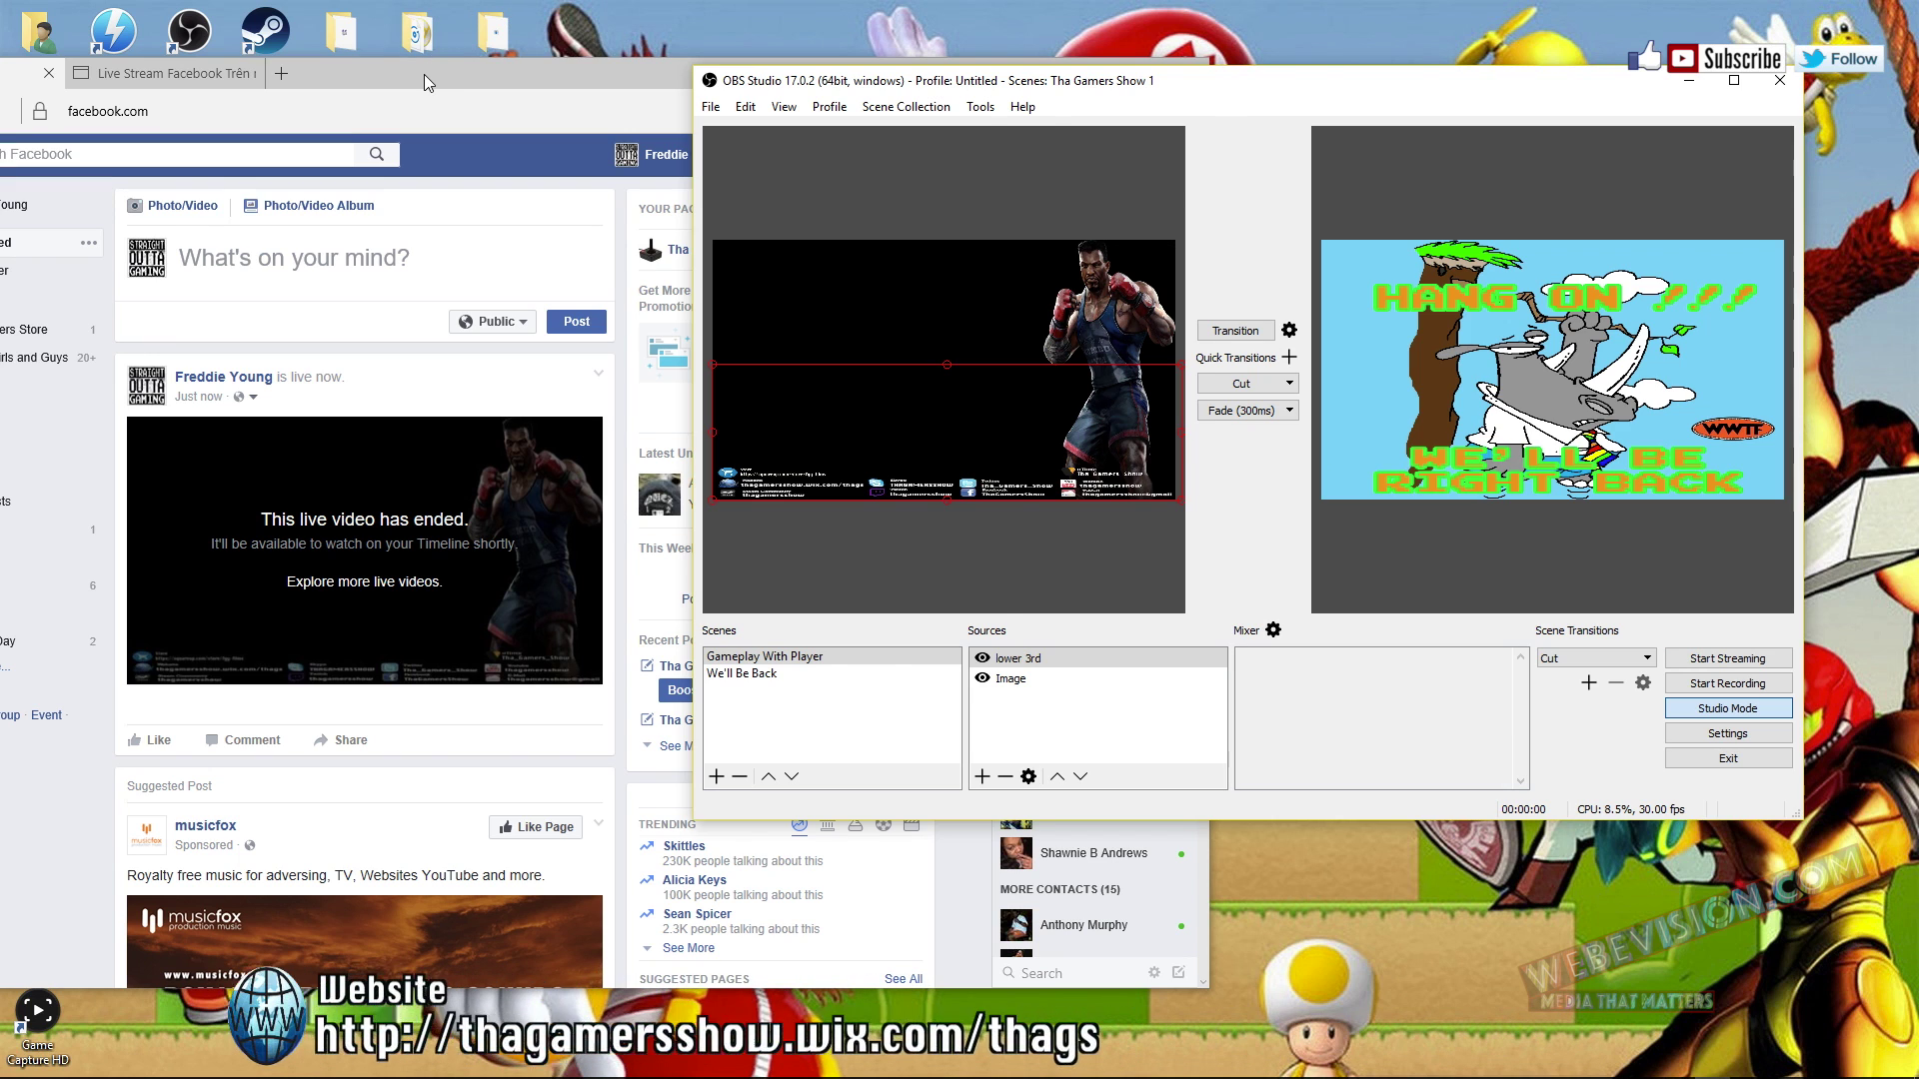
left_click_drag(423, 74, 765, 54)
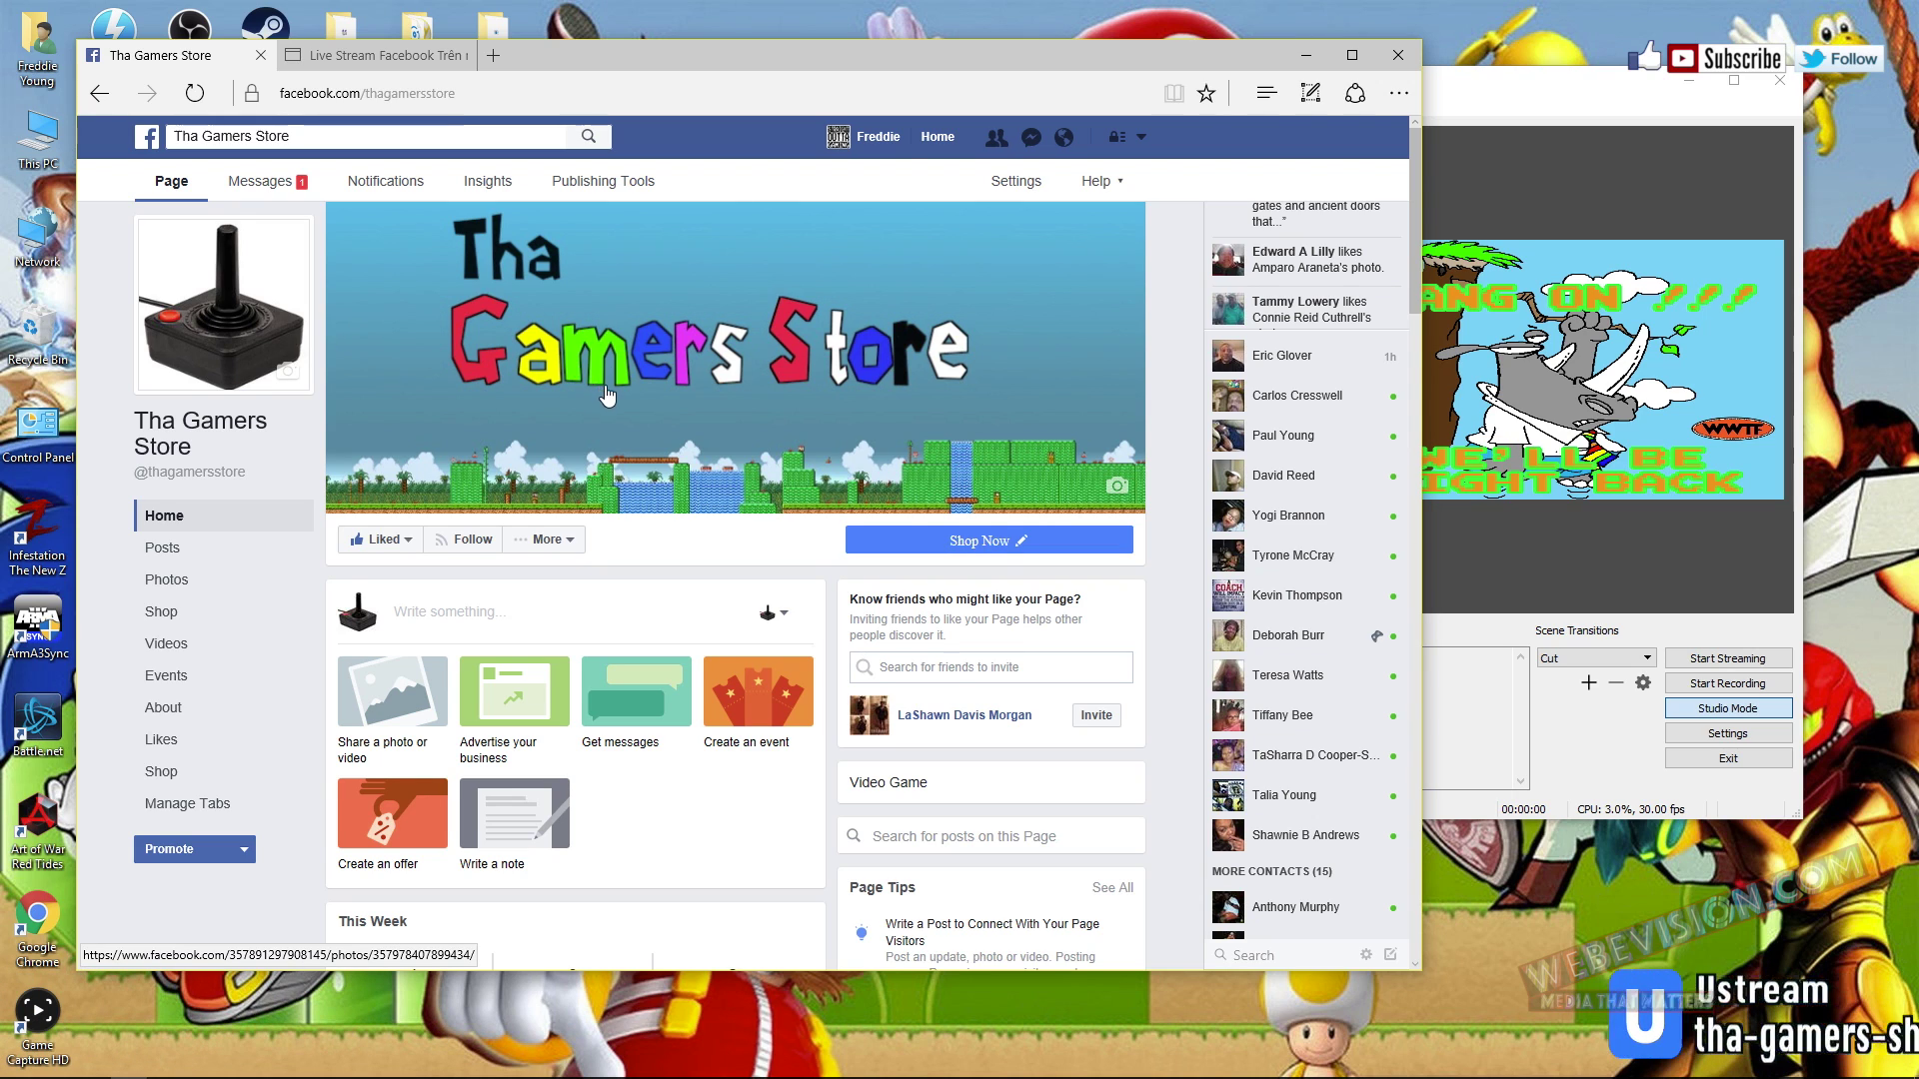
- Open the empty Video Library in Tha Gamers Store's Publishing Tools
scroll(607, 396, "down", 4)
scroll(639, 393, "down", 11)
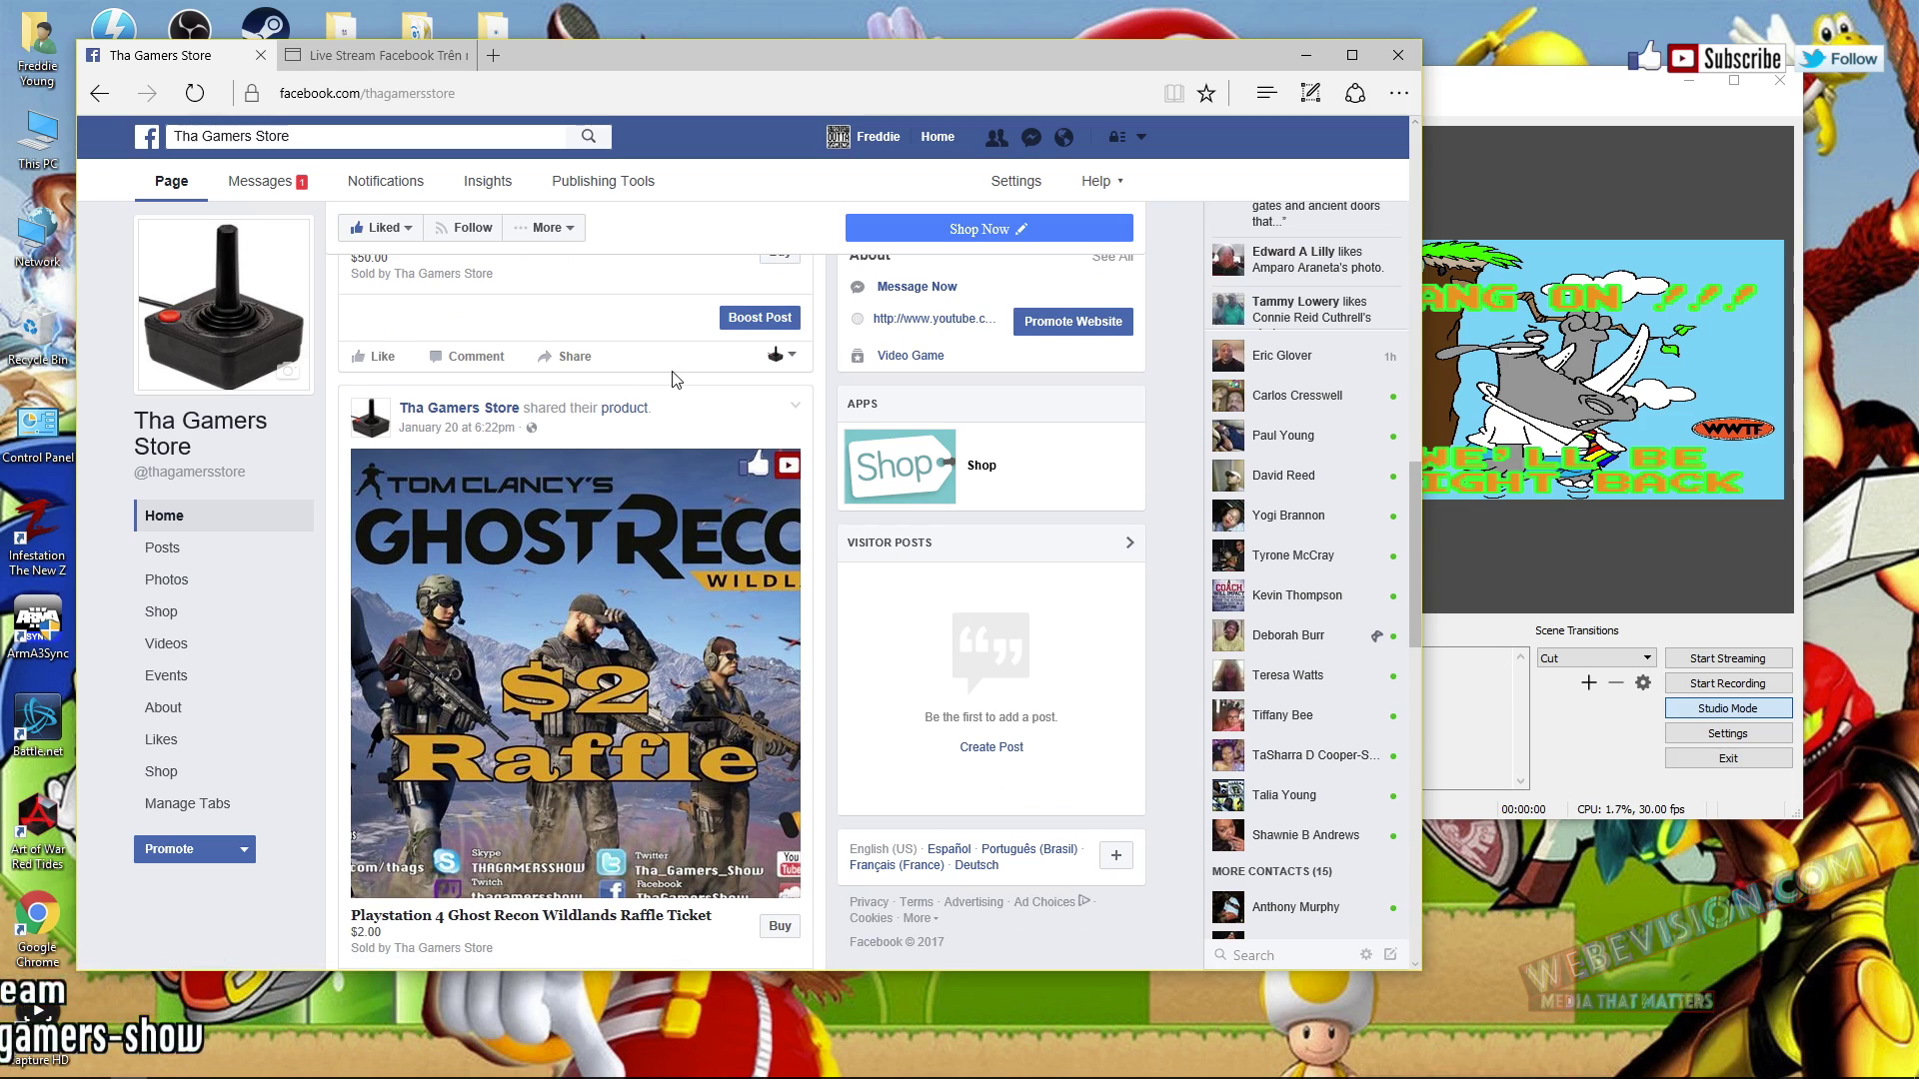
scroll(660, 393, "down", 6)
scroll(677, 405, "up", 15)
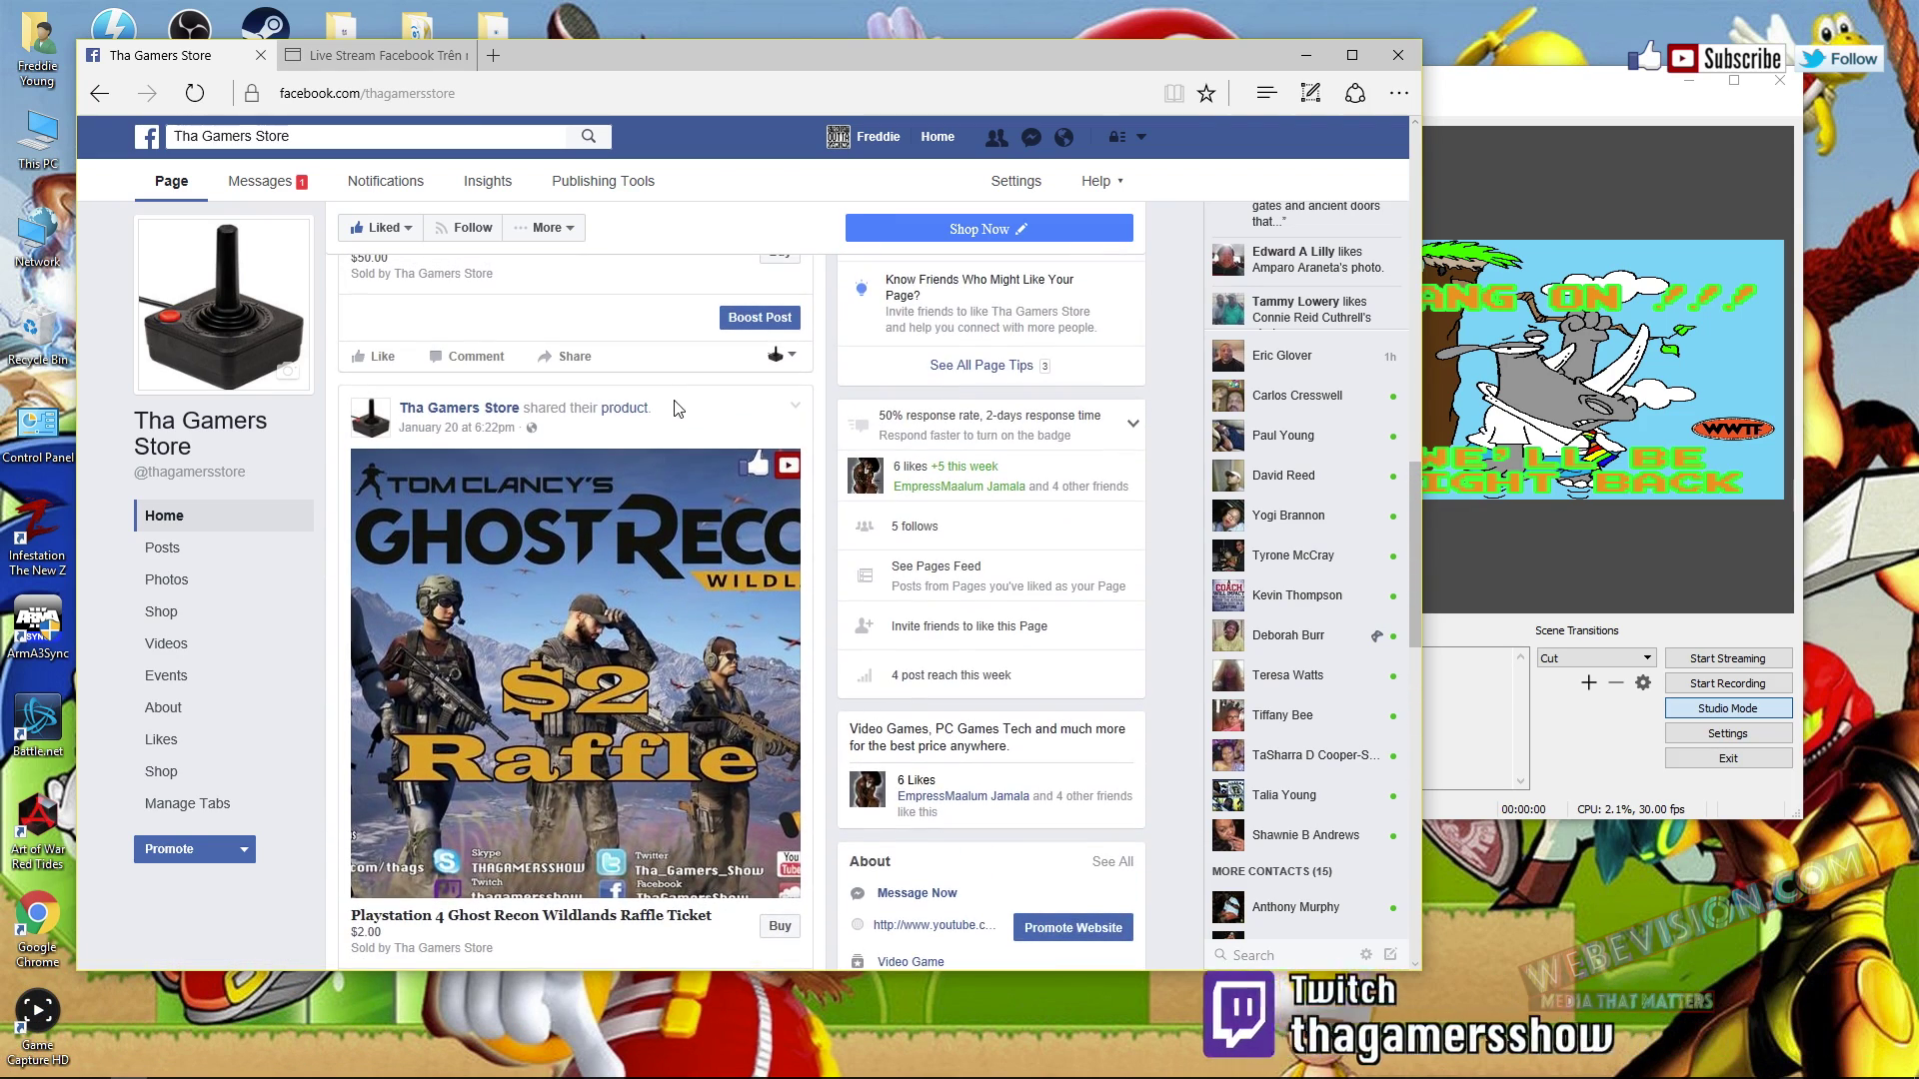
scroll(670, 420, "up", 4)
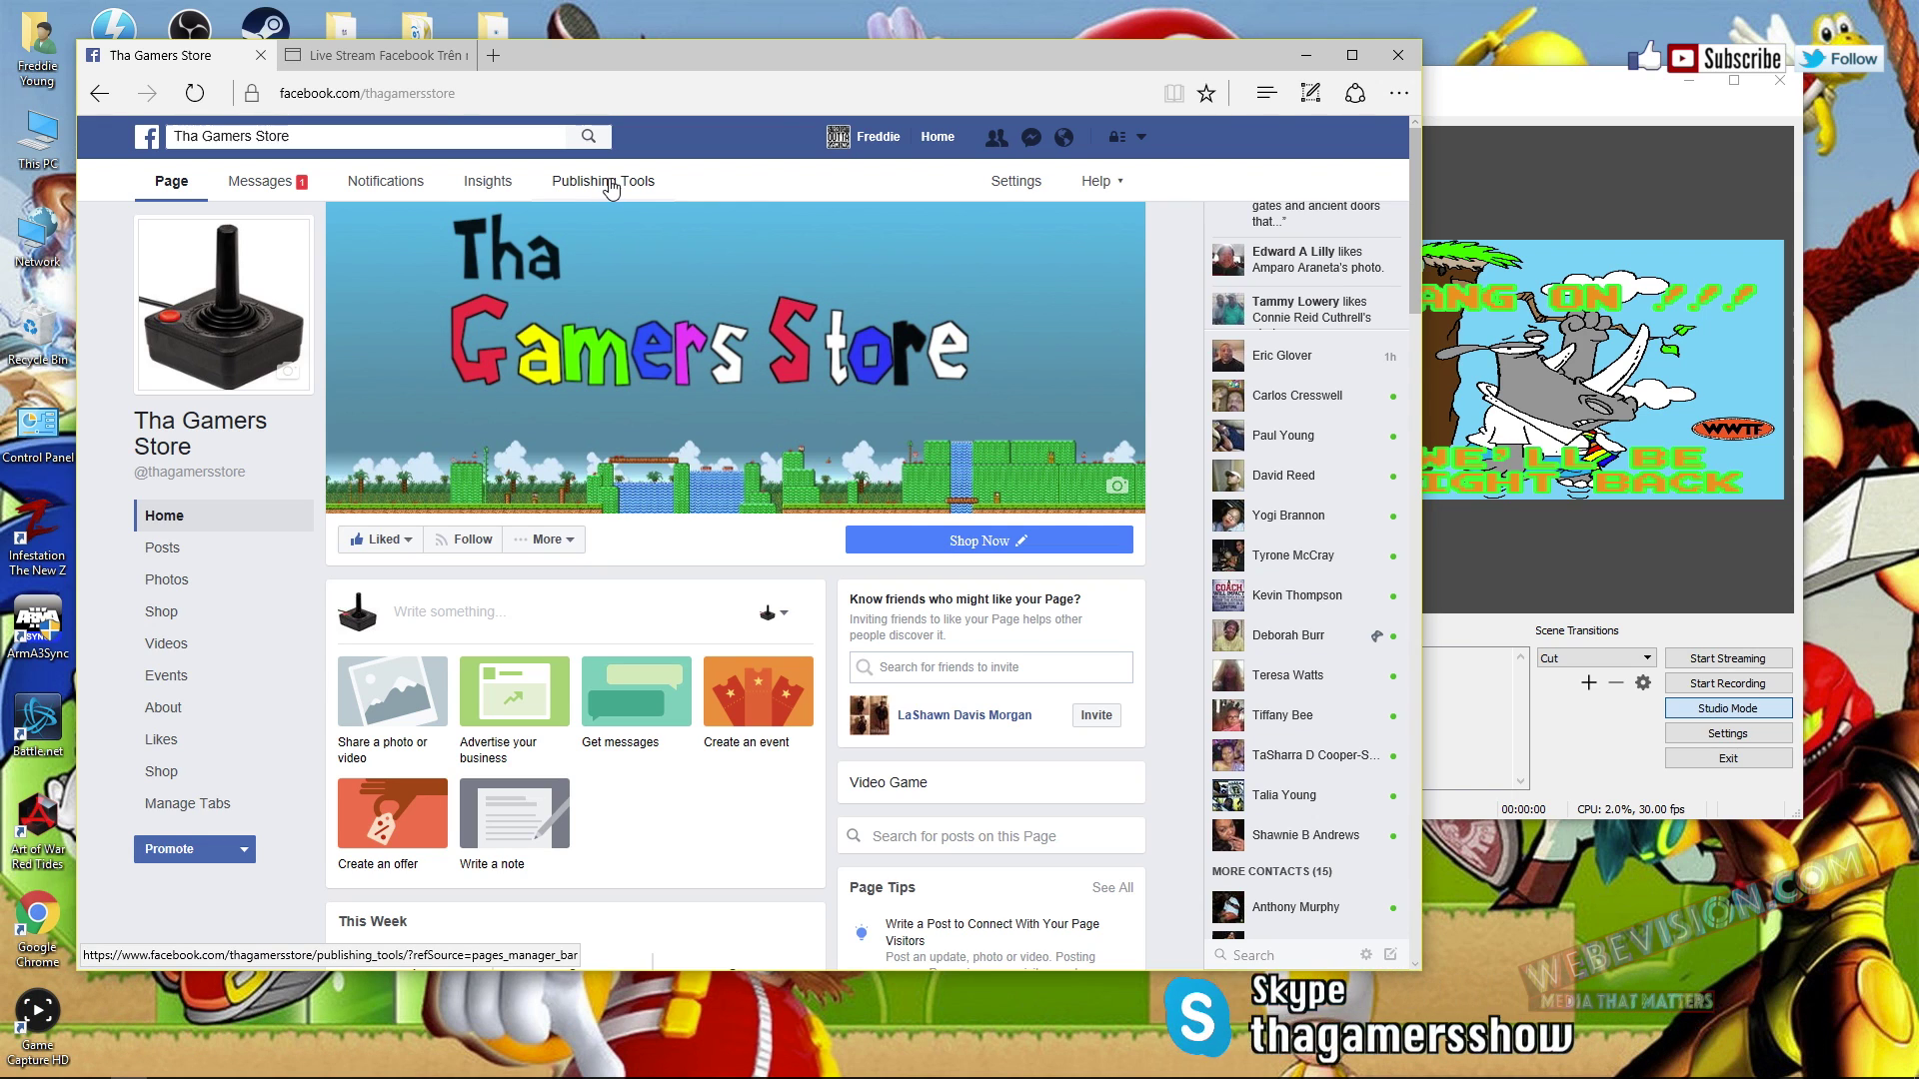
left_click(610, 186)
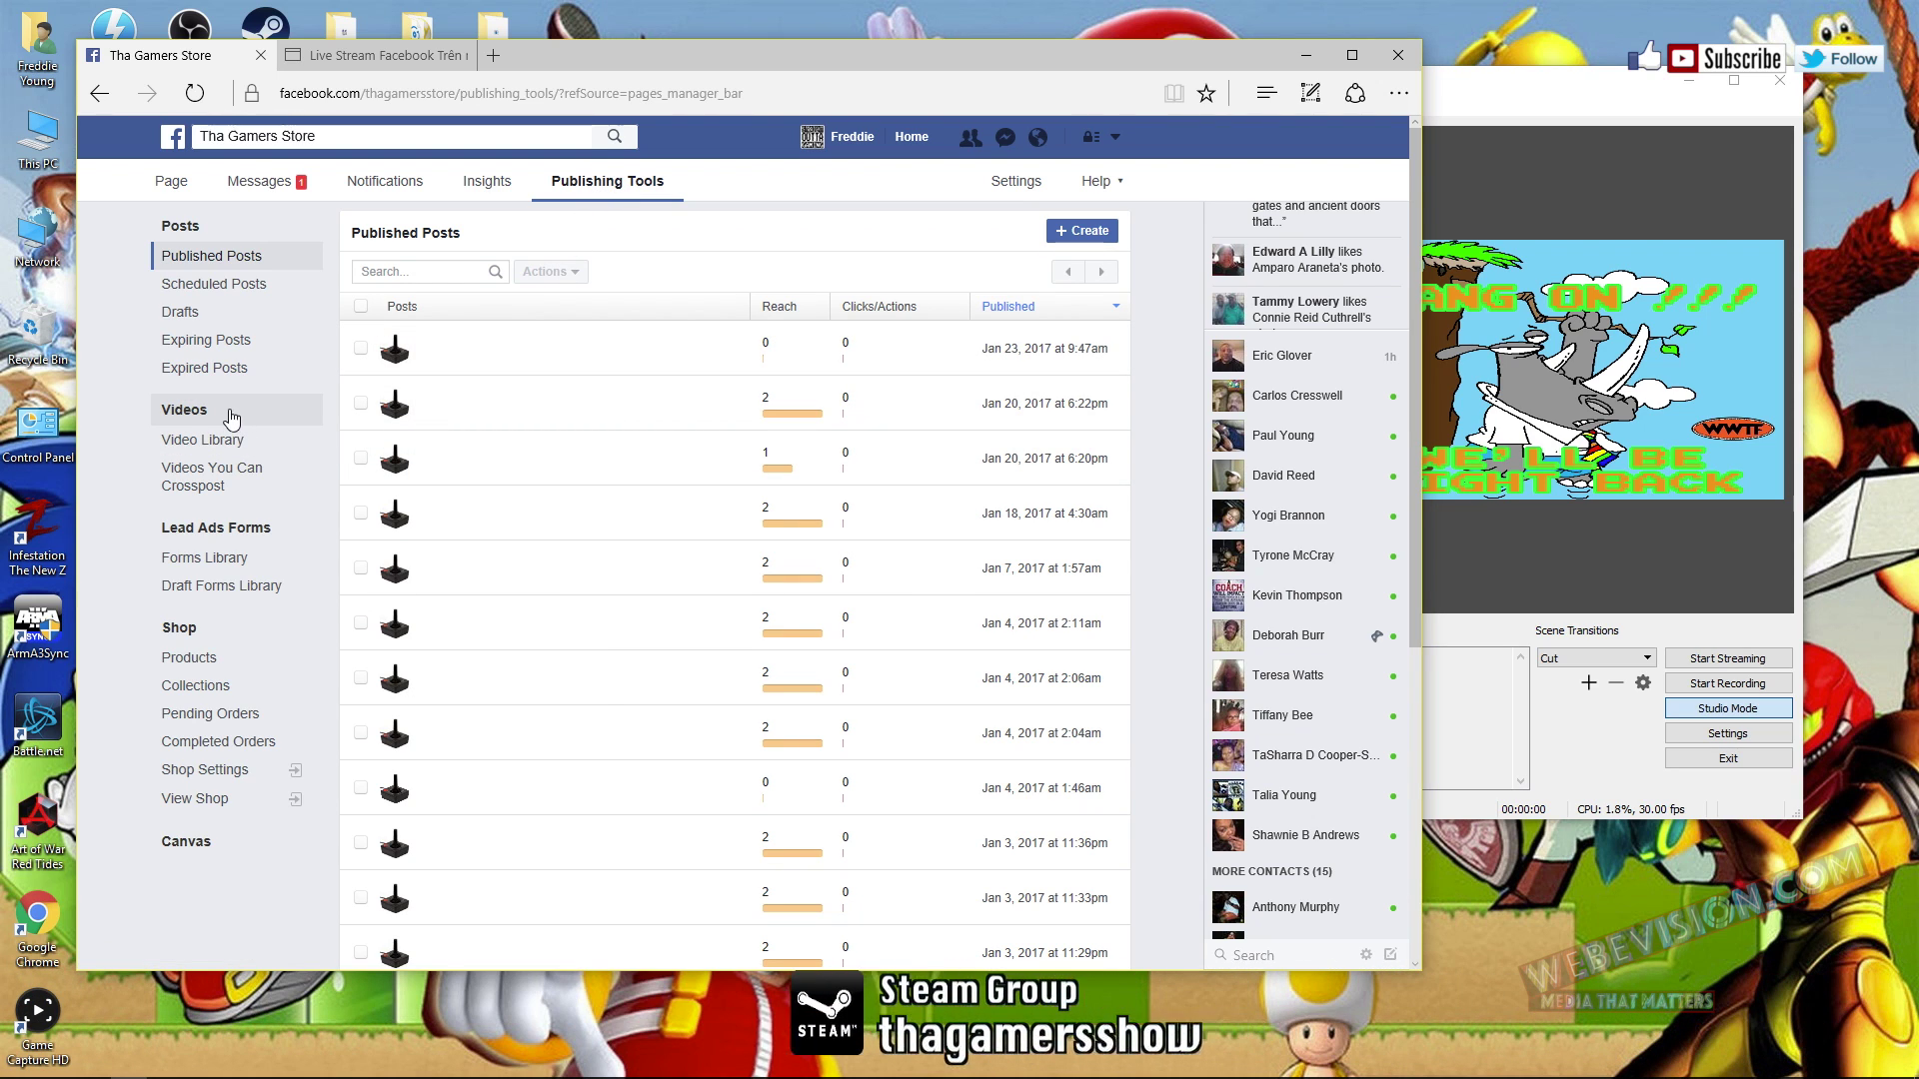
left_click(232, 418)
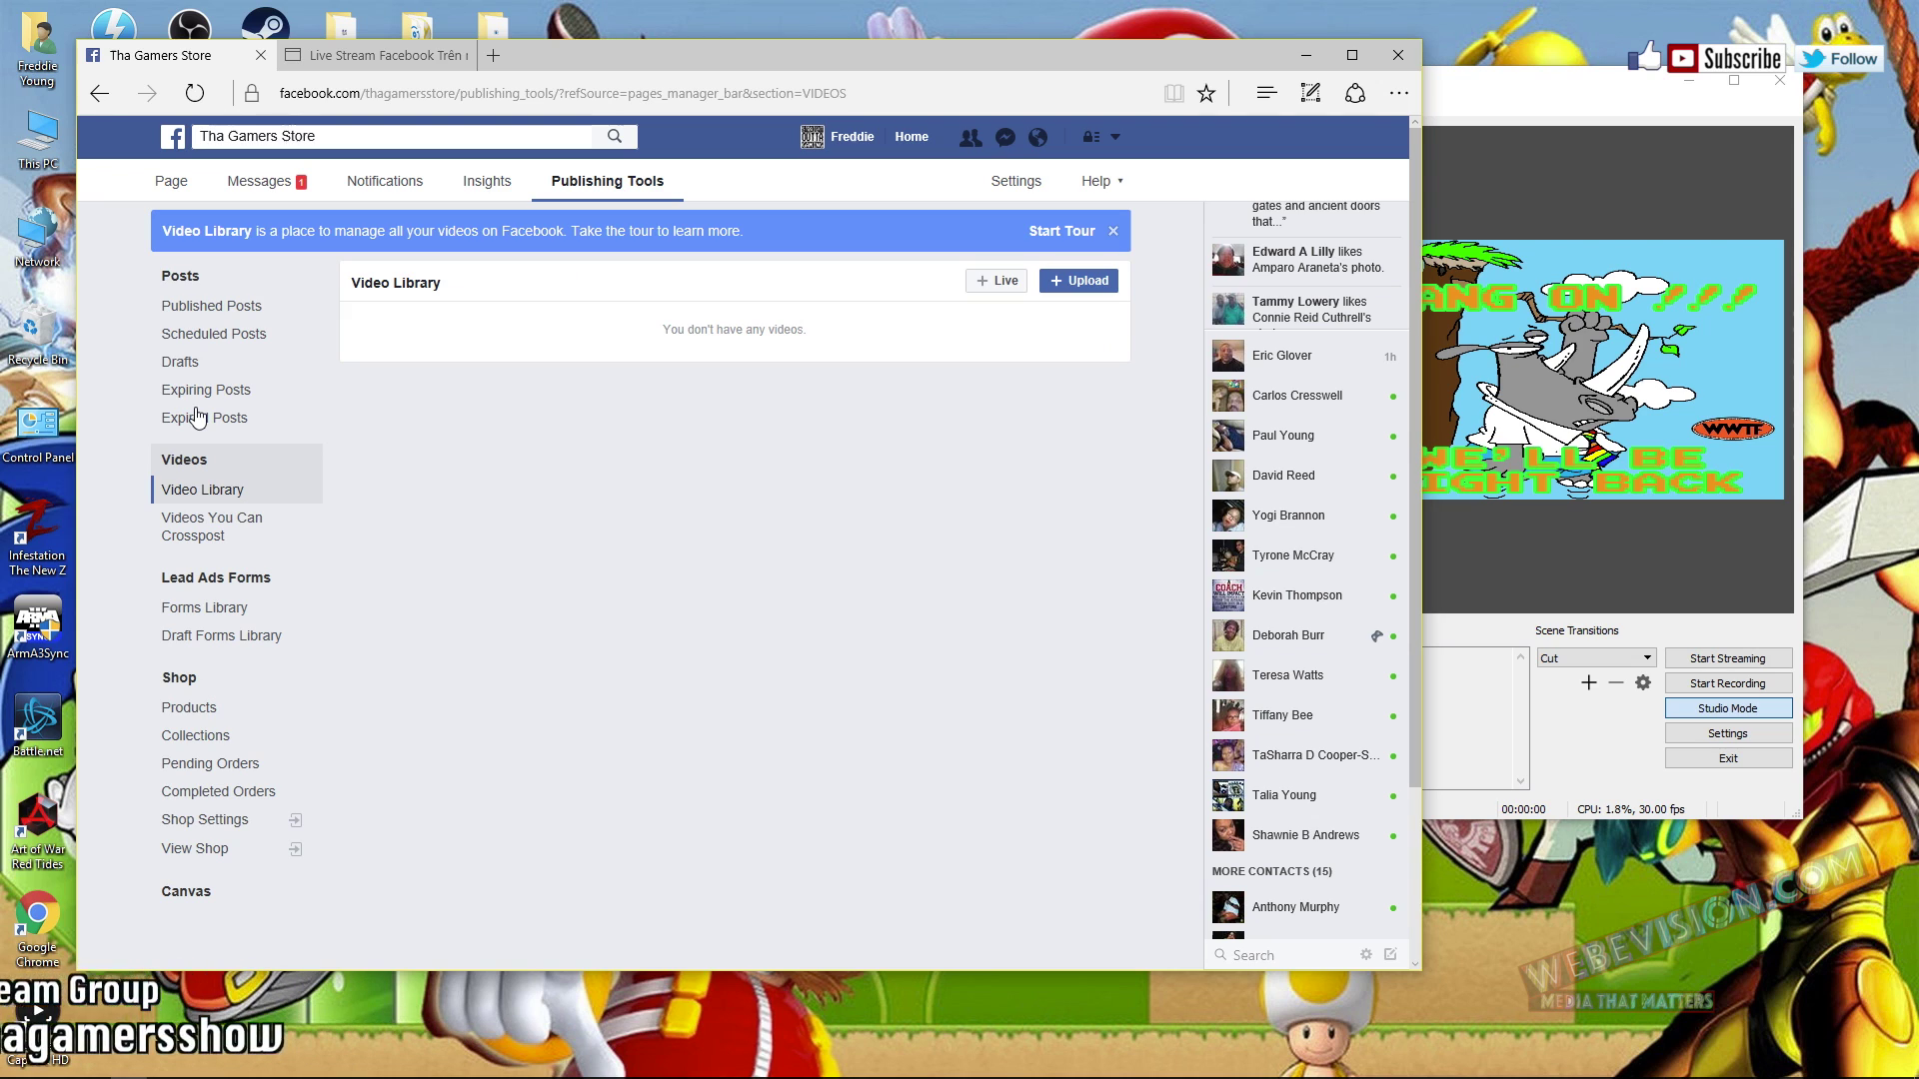
- Start a new live video for the page and copy its stream key
left_click(996, 284)
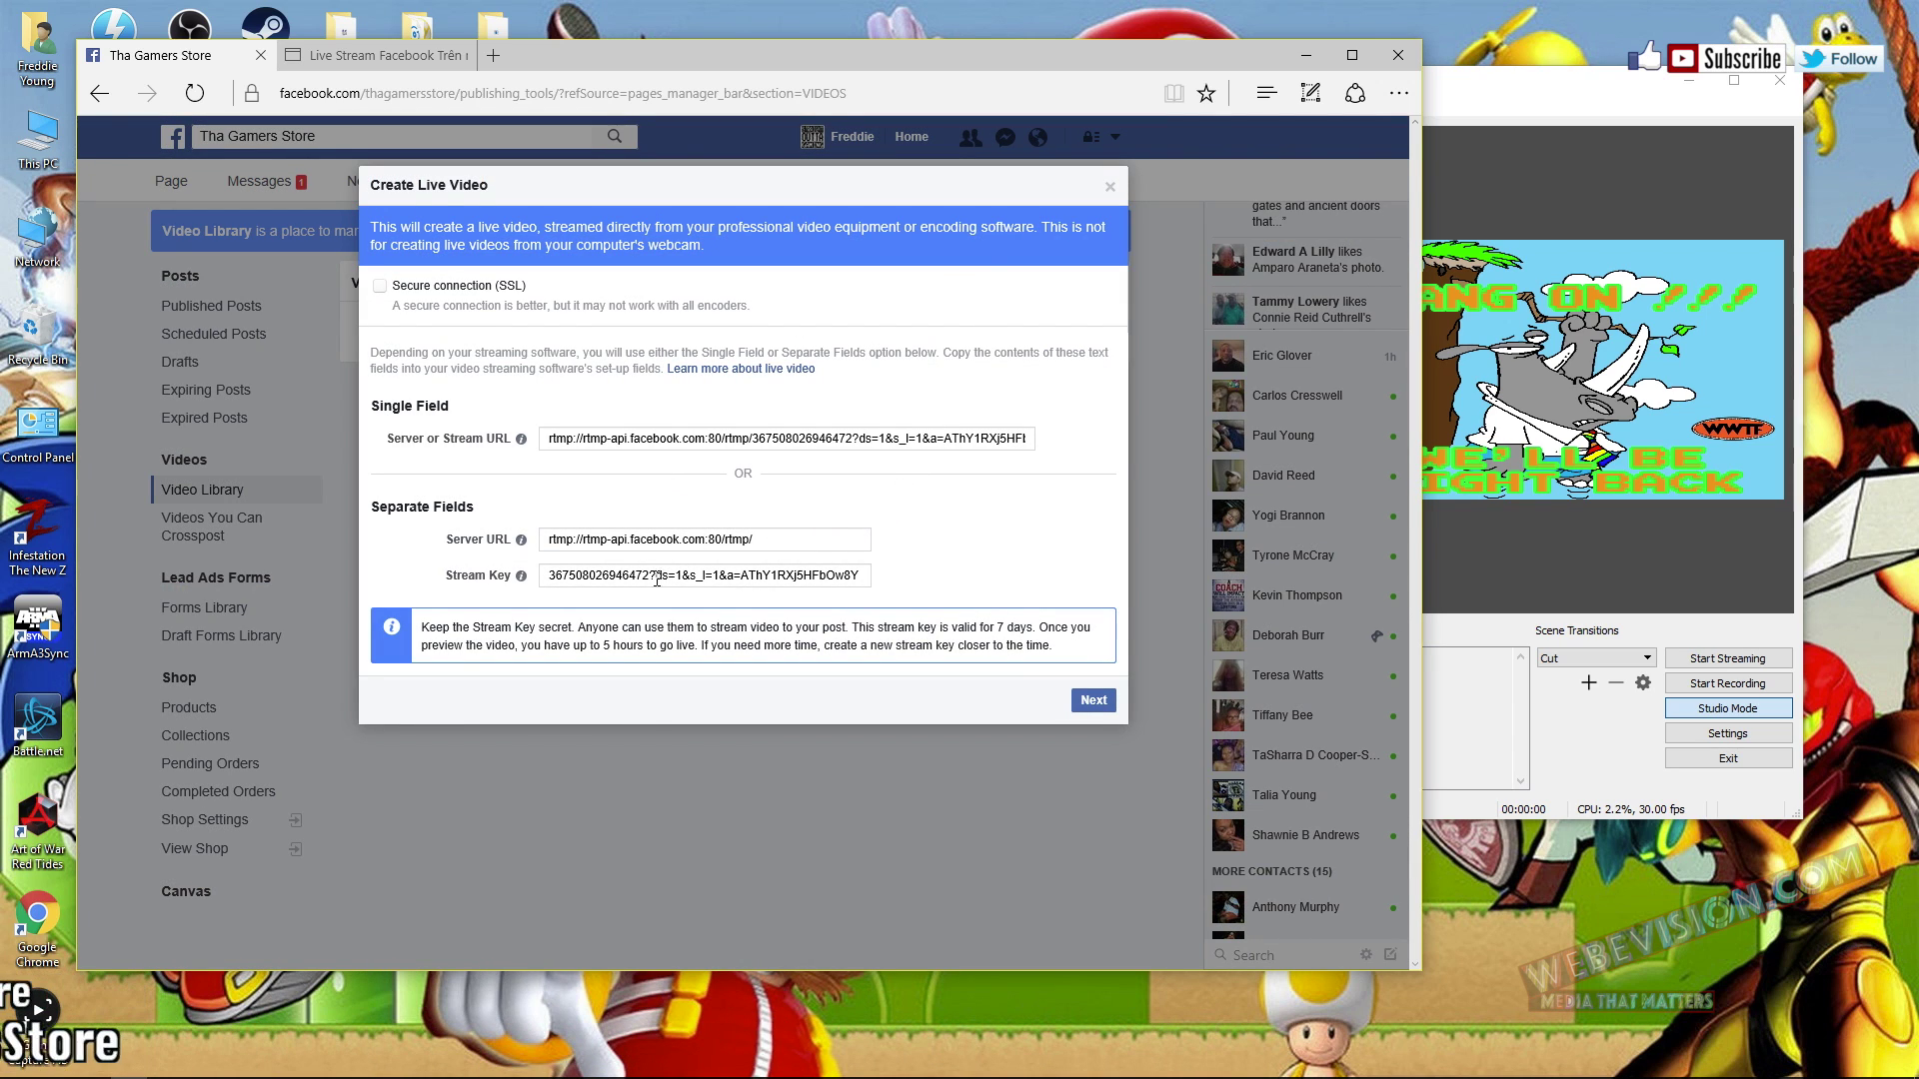
right_click(744, 570)
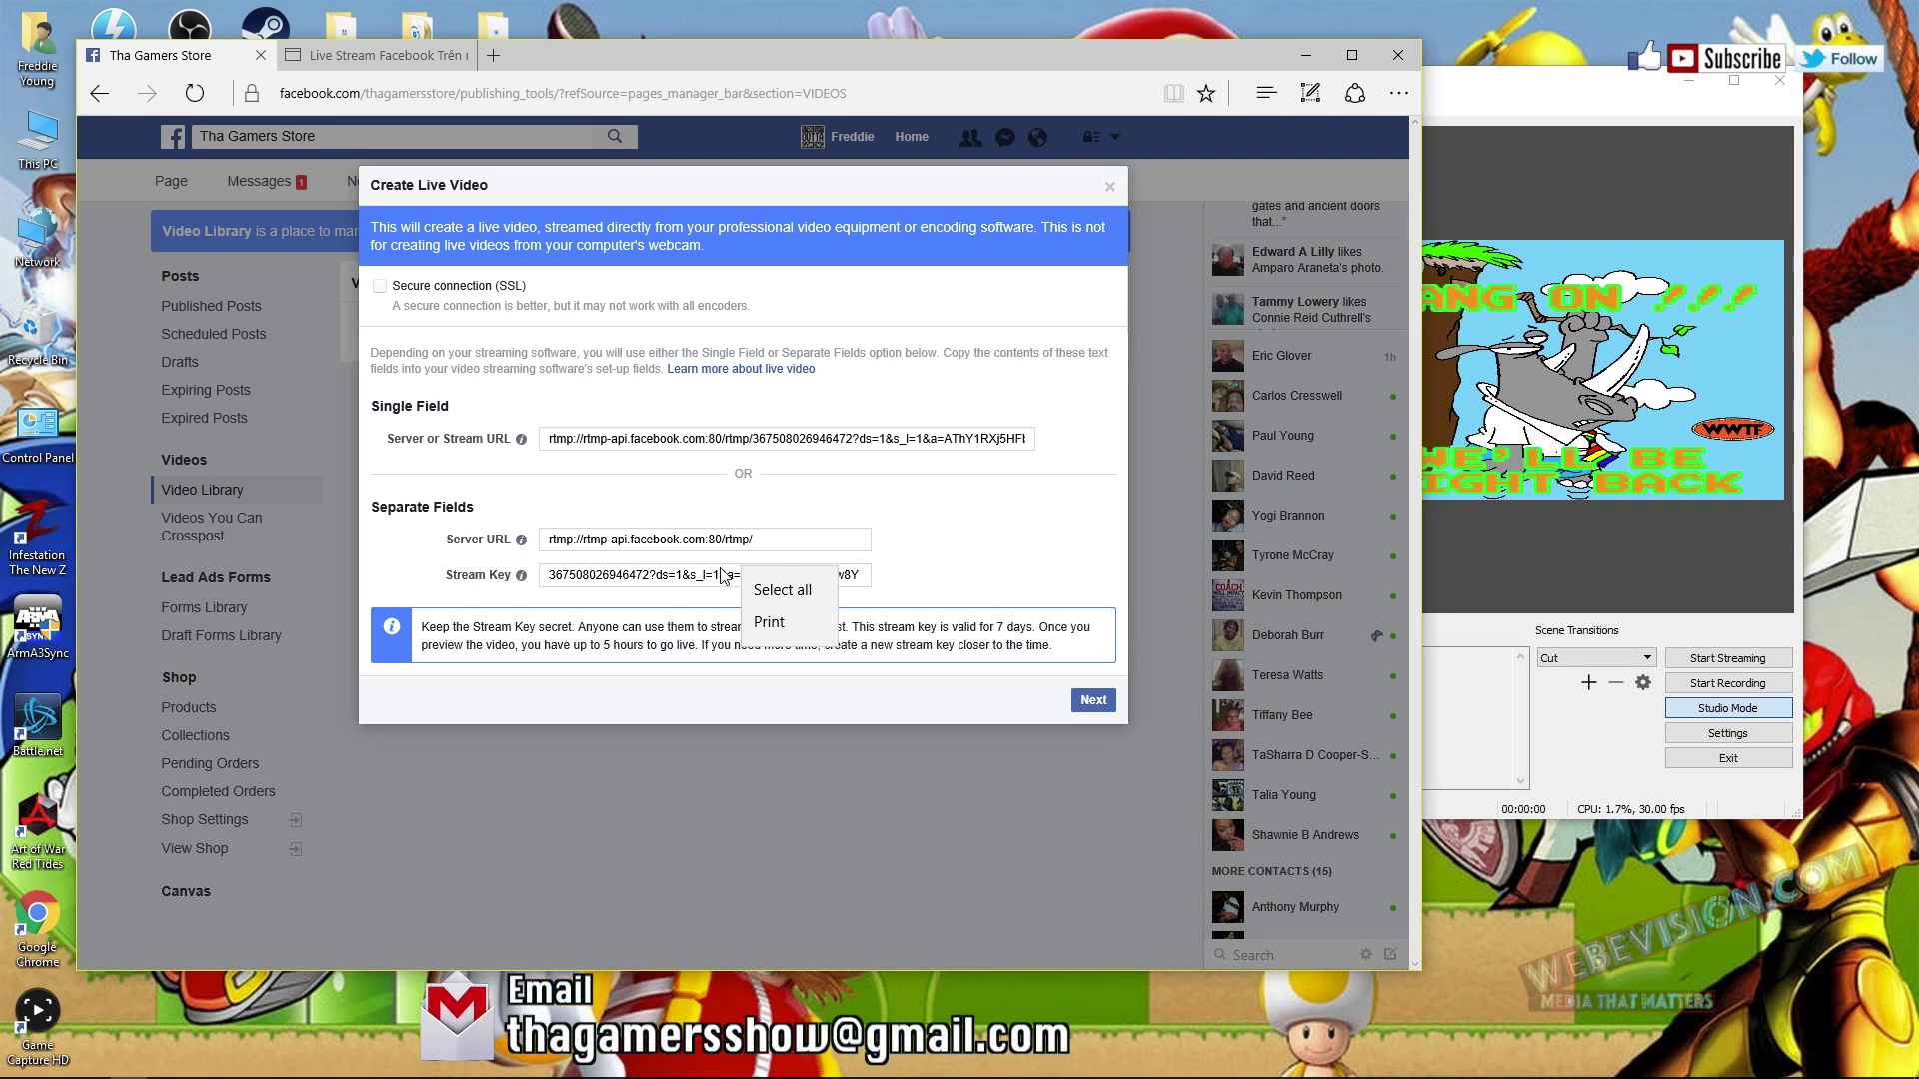
left_click(1097, 701)
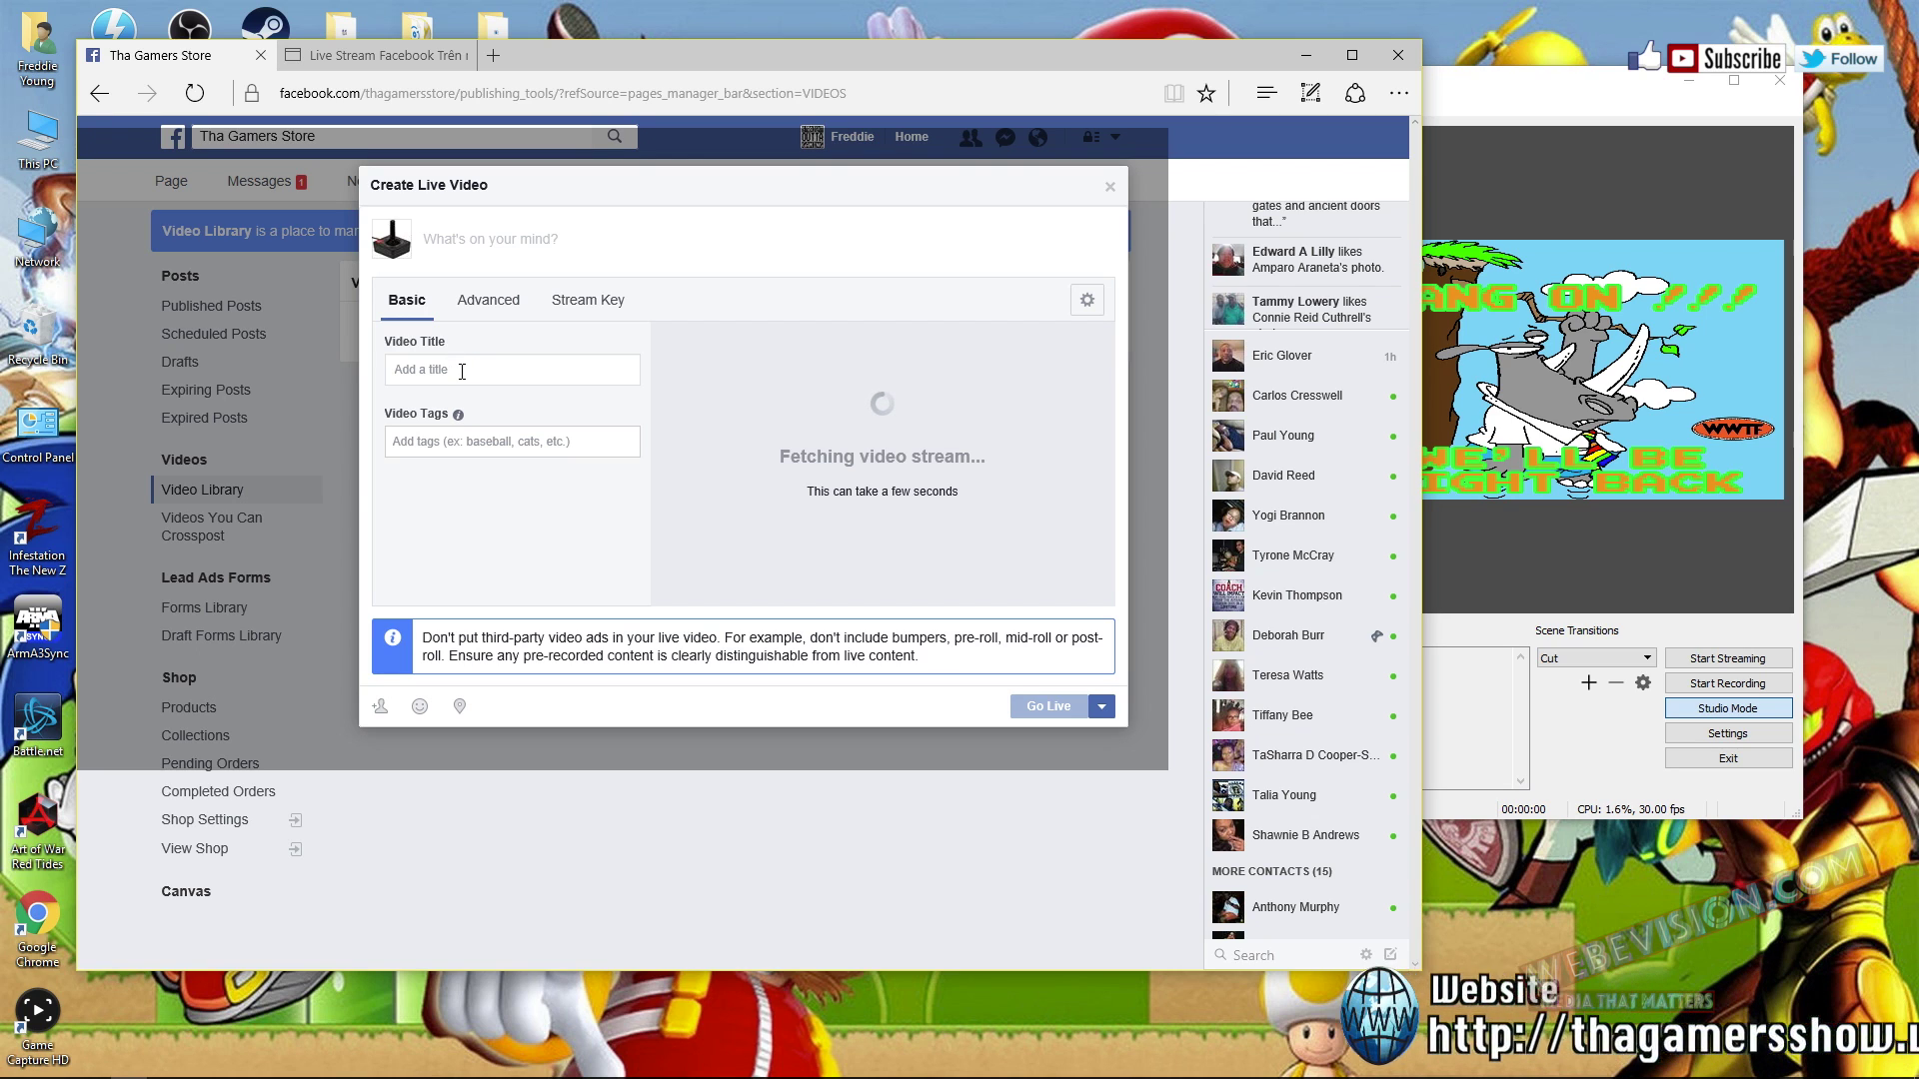
- Title the live video 'rainbow six' and add the Xbox One tag
left_click(468, 369)
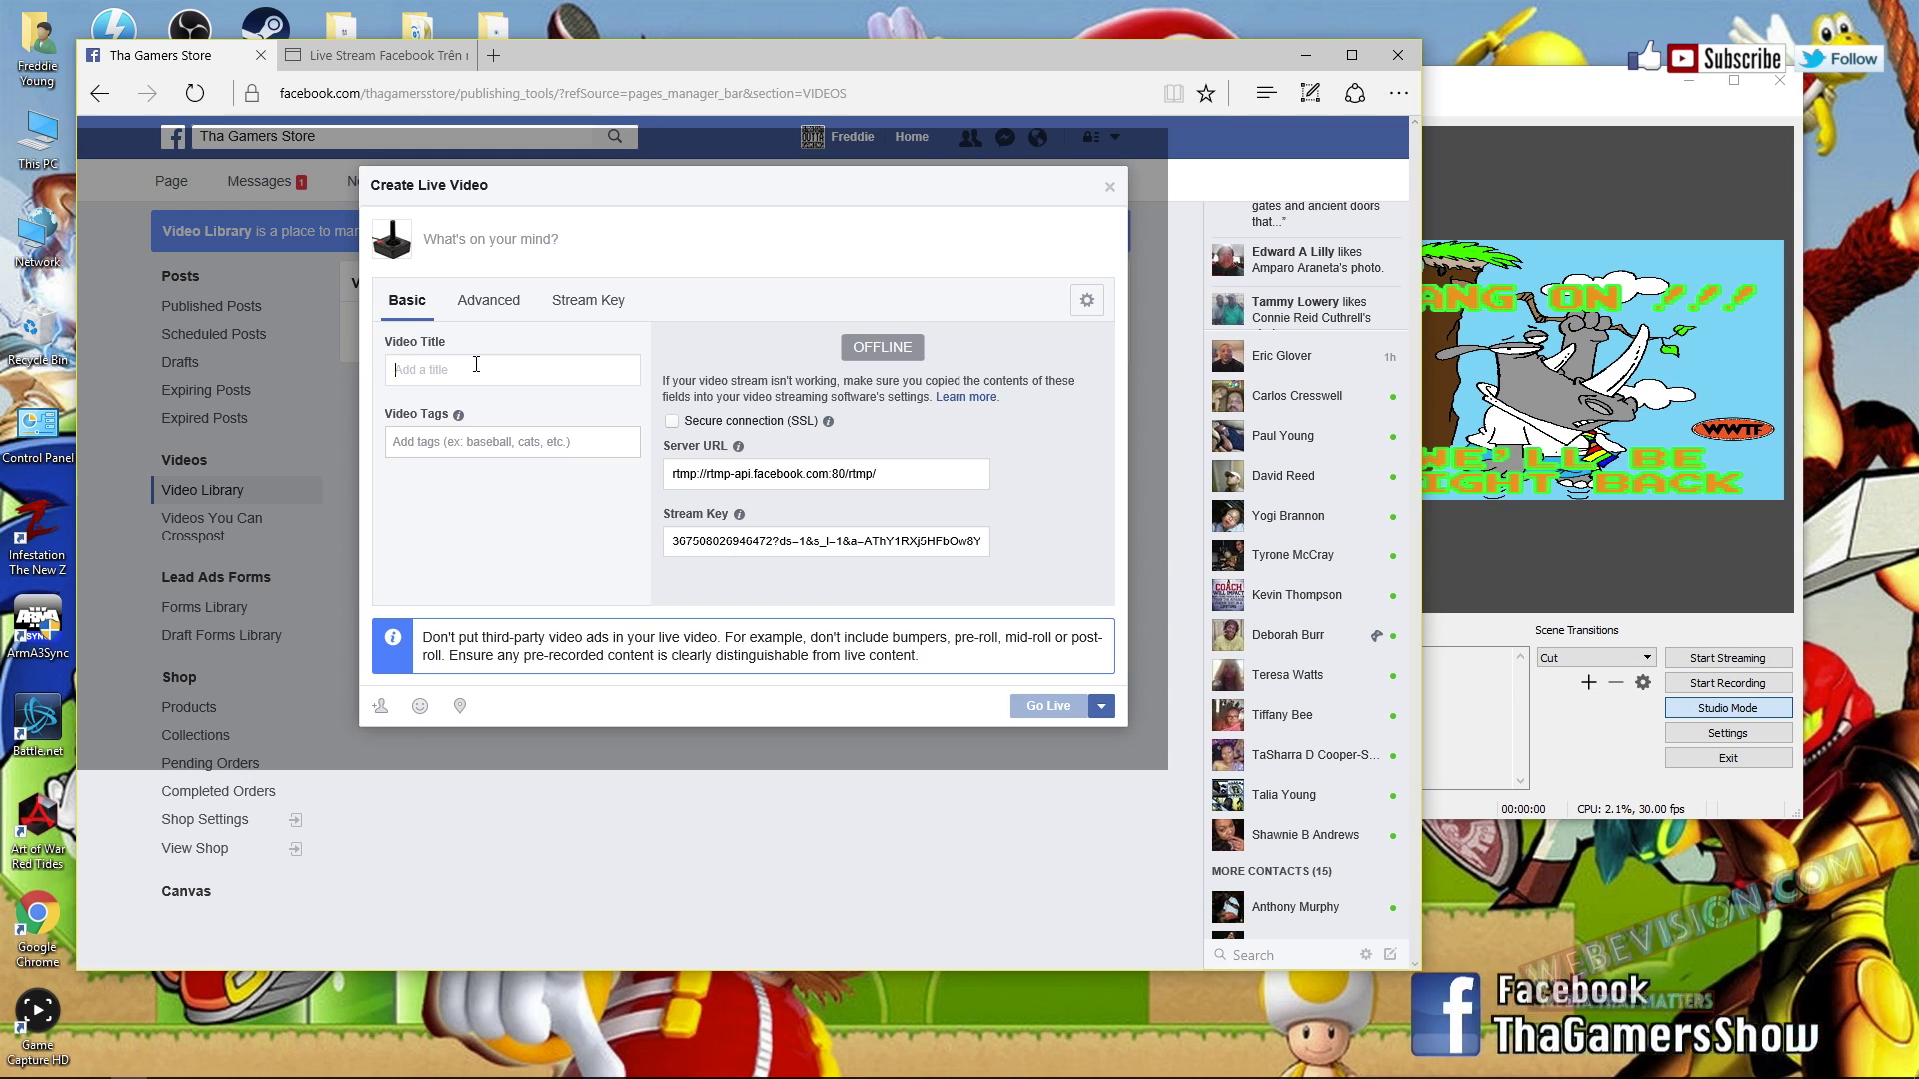
type("rainbow six")
left_click(539, 441)
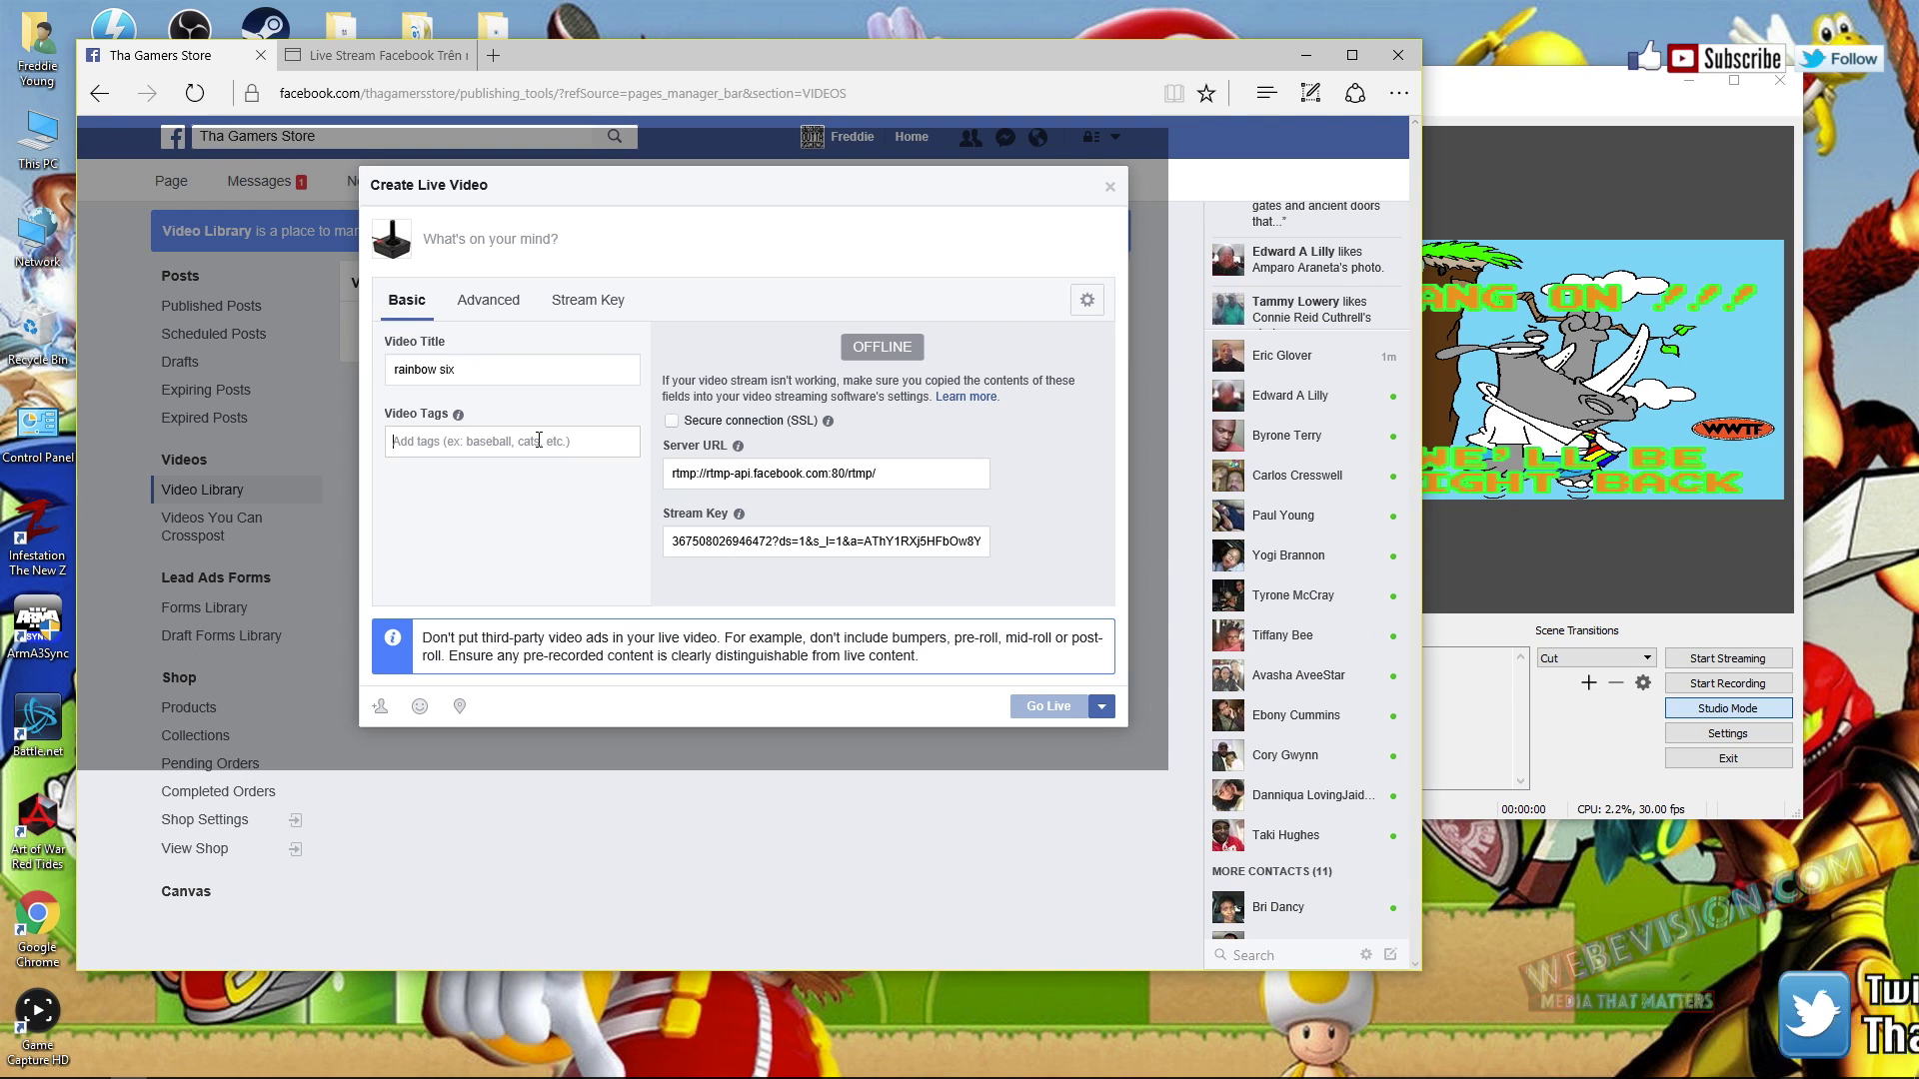
type("Xbox One")
key("Return")
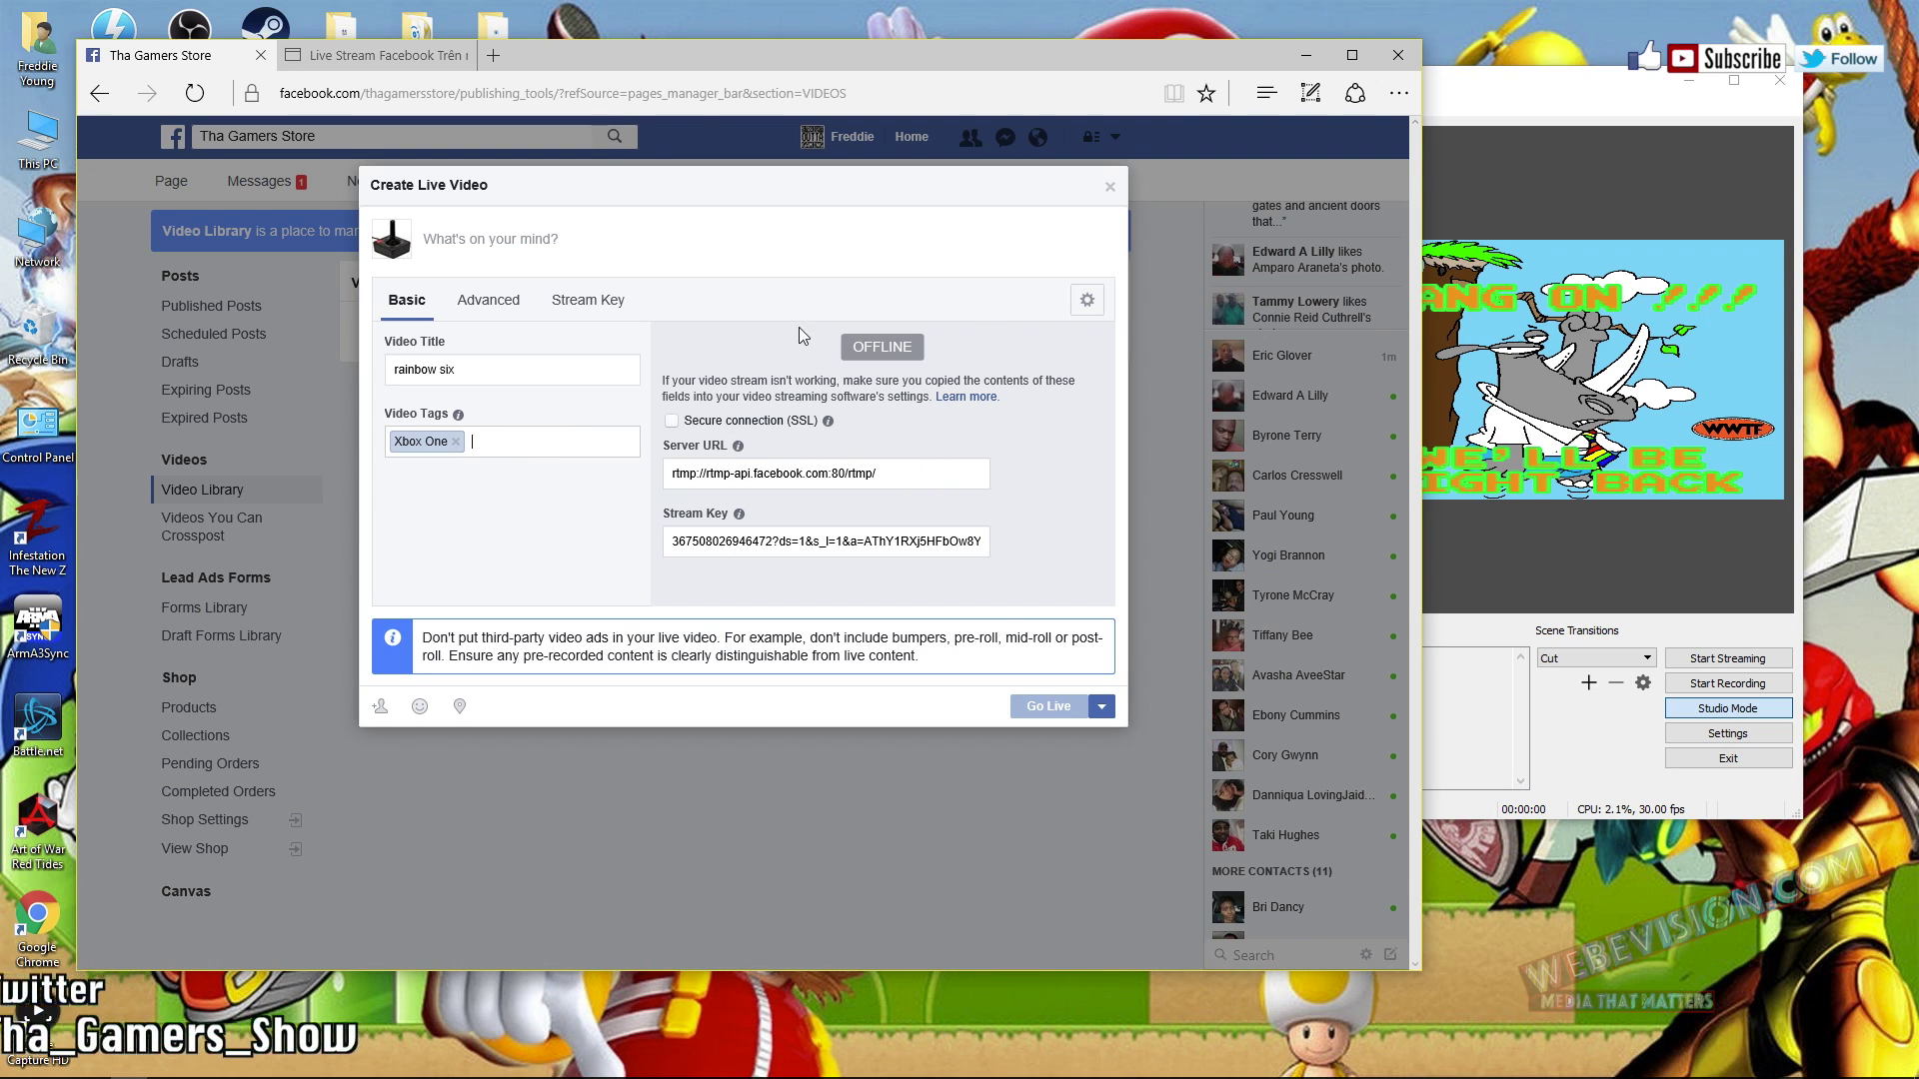
- Replace OBS's Facebook Live stream key with the page's new key and save the settings
left_click(1597, 108)
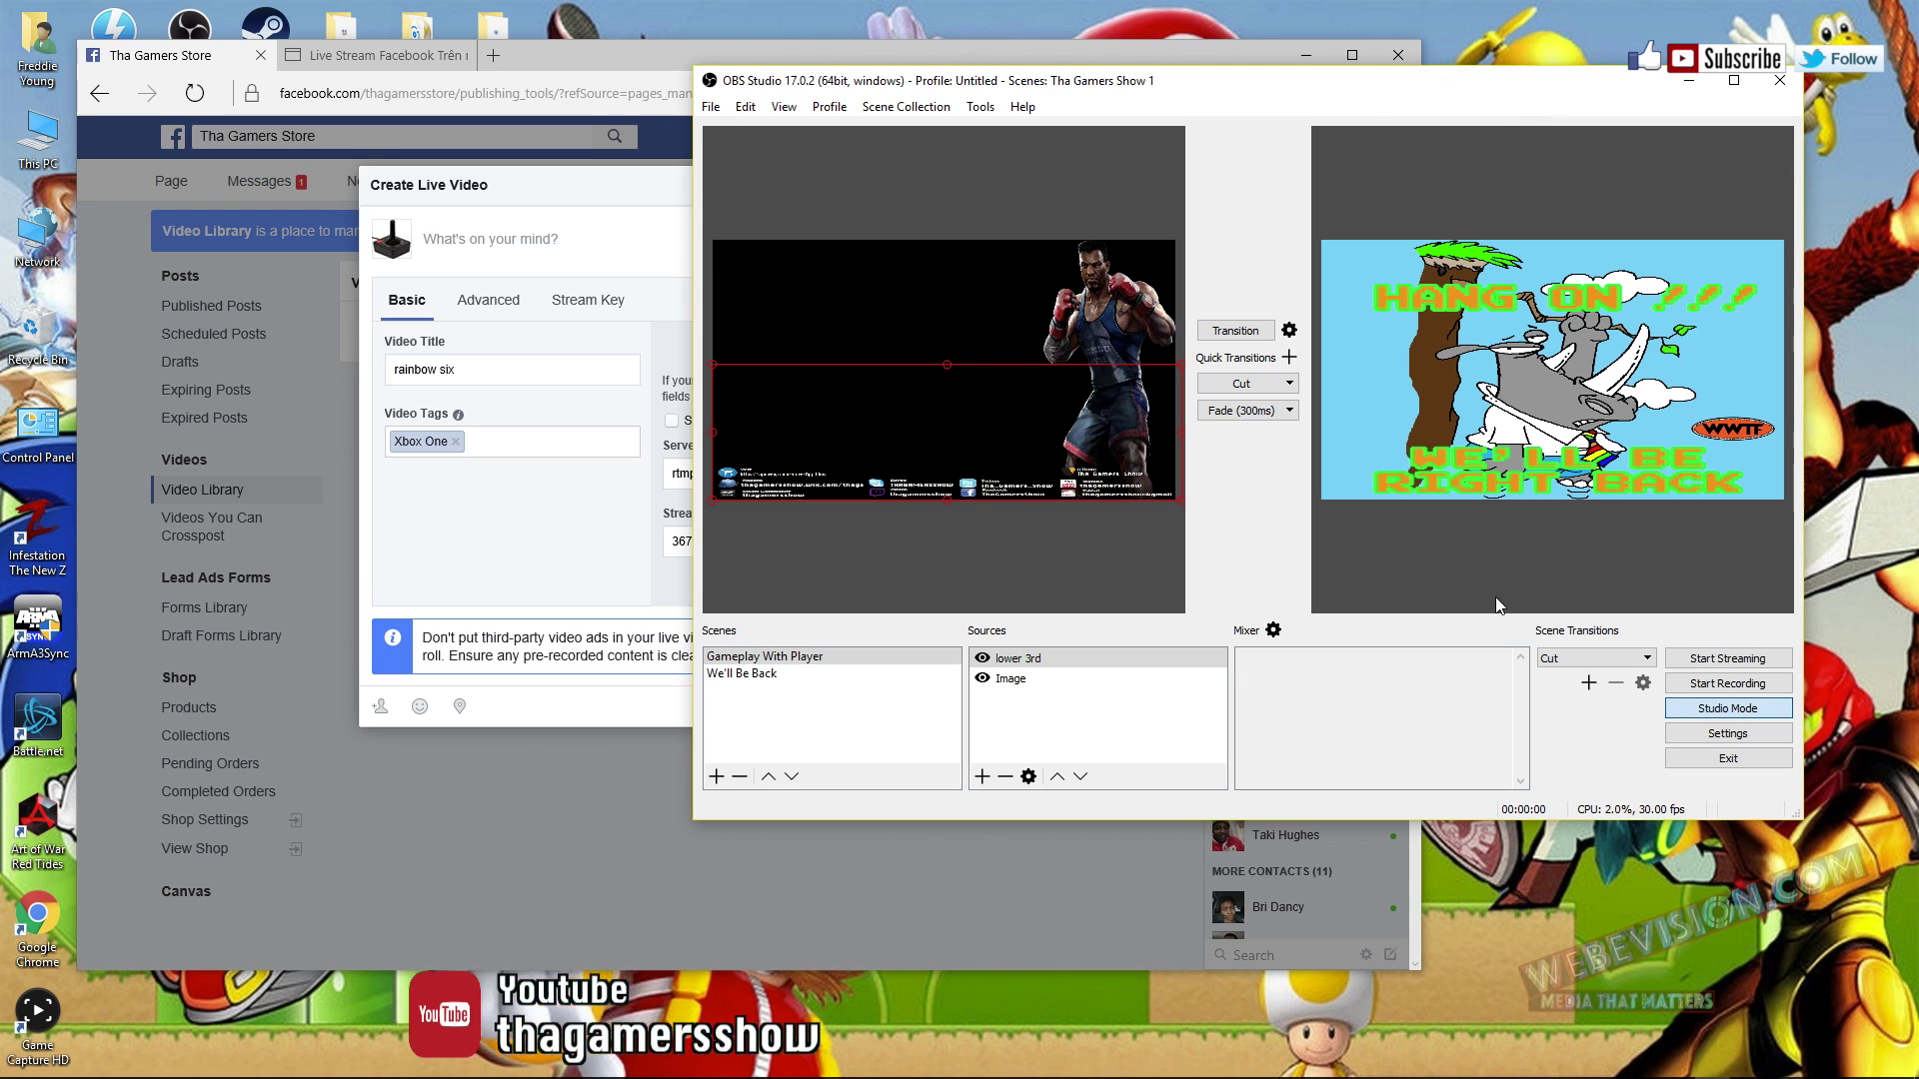
left_click(1740, 736)
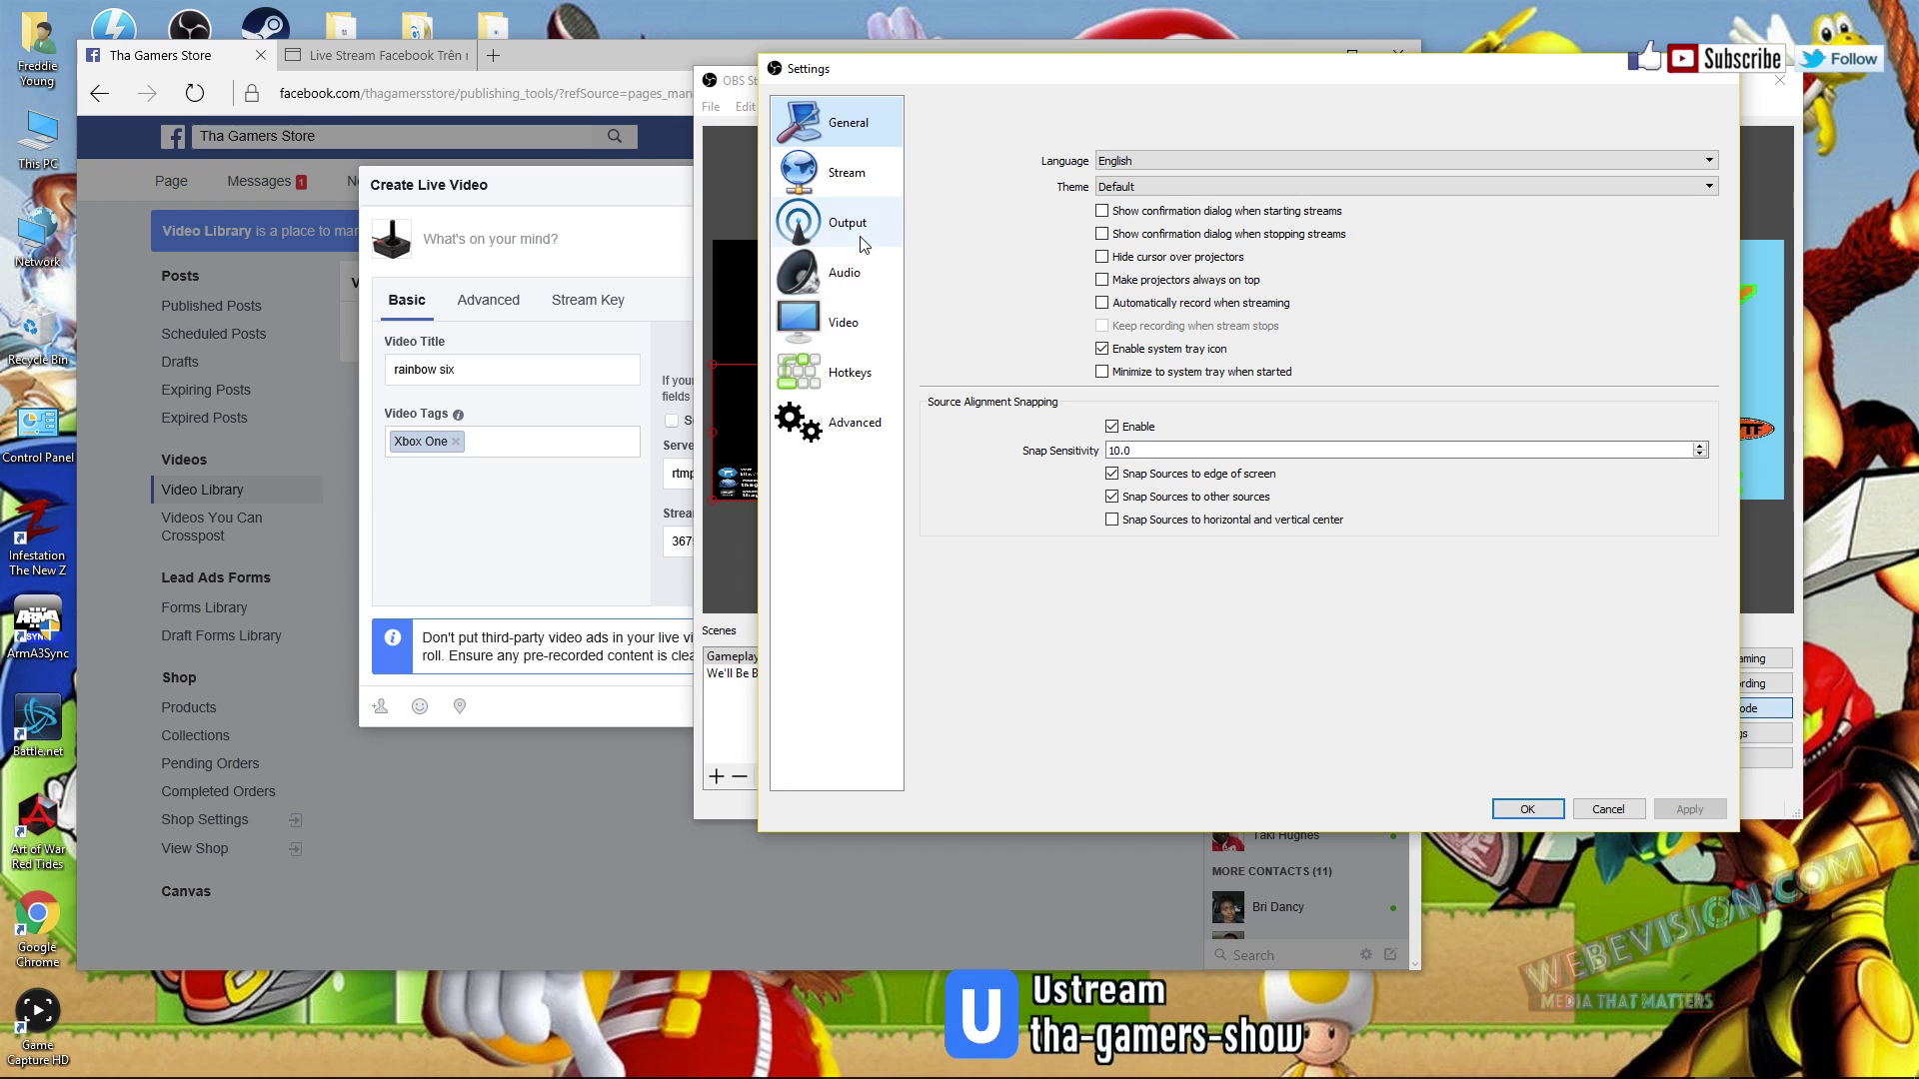
left_click(859, 178)
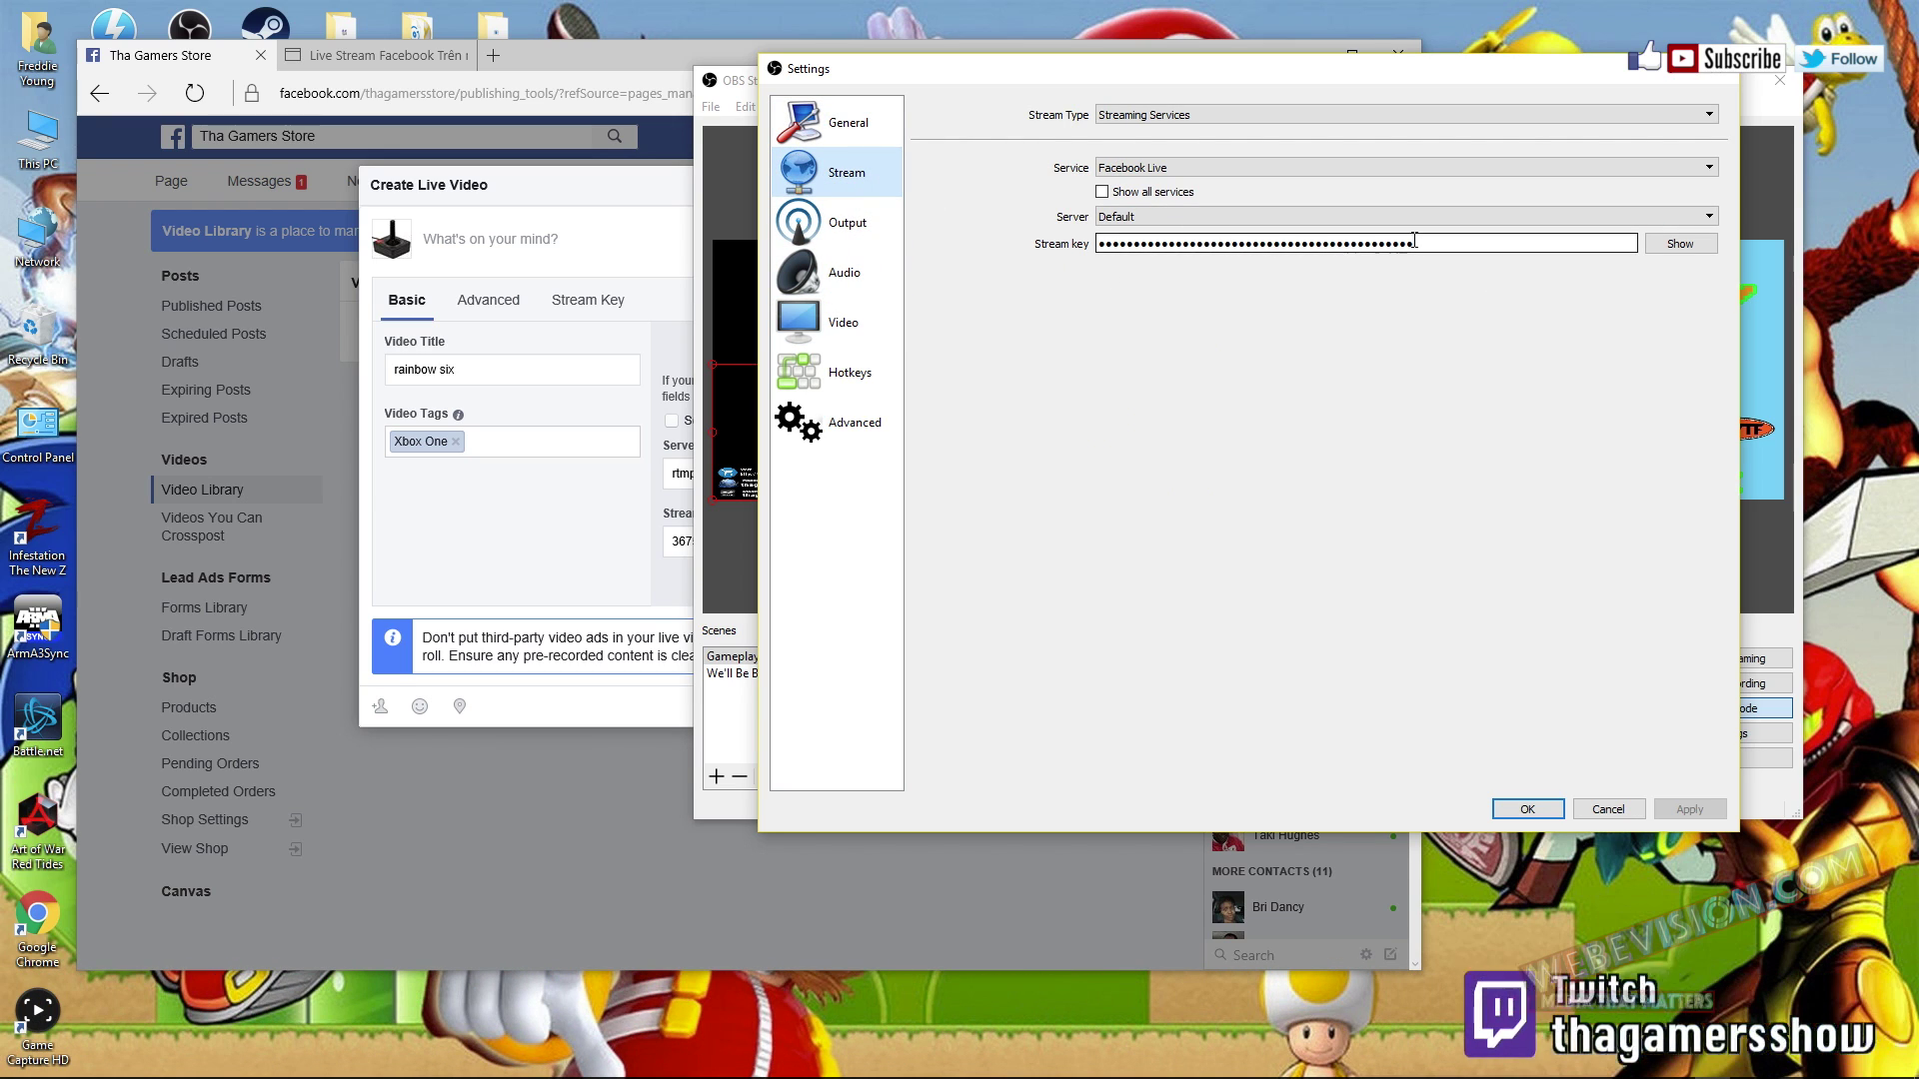
double_click(1497, 246)
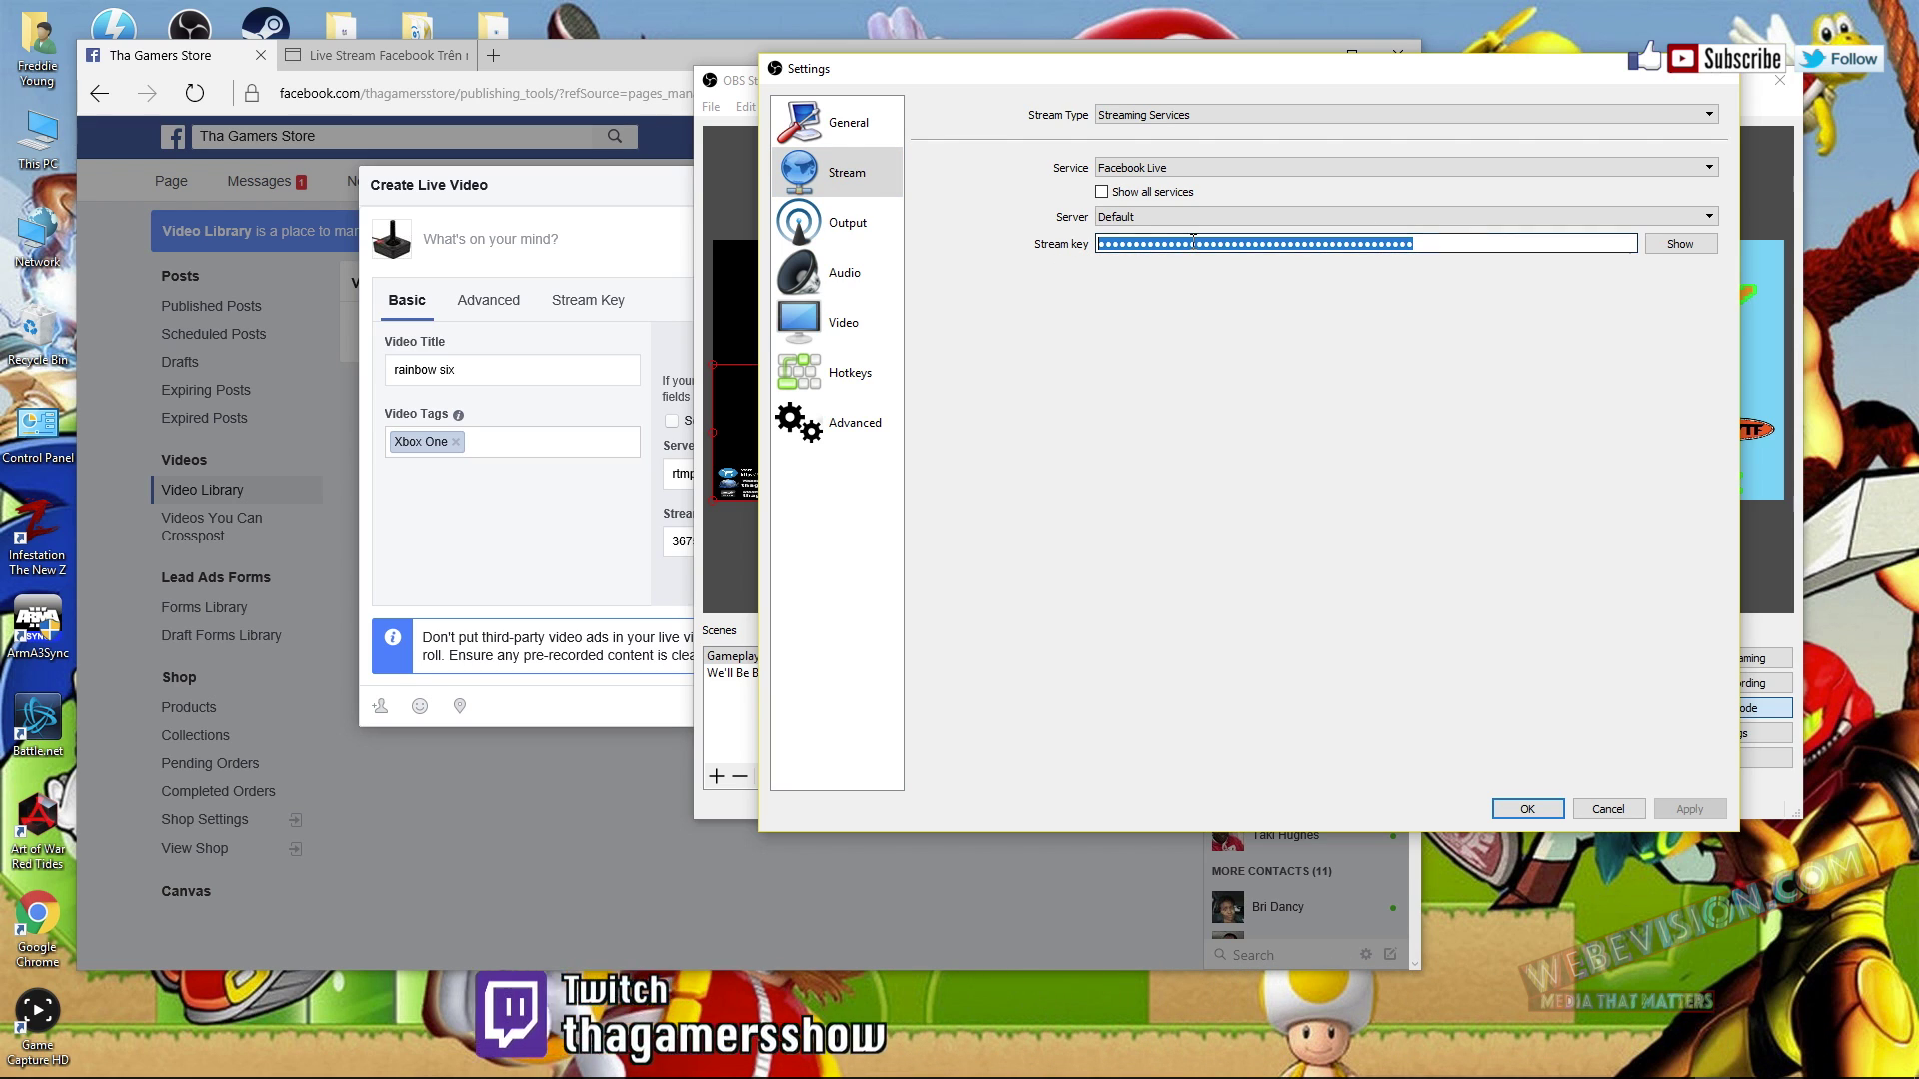
right_click(1193, 243)
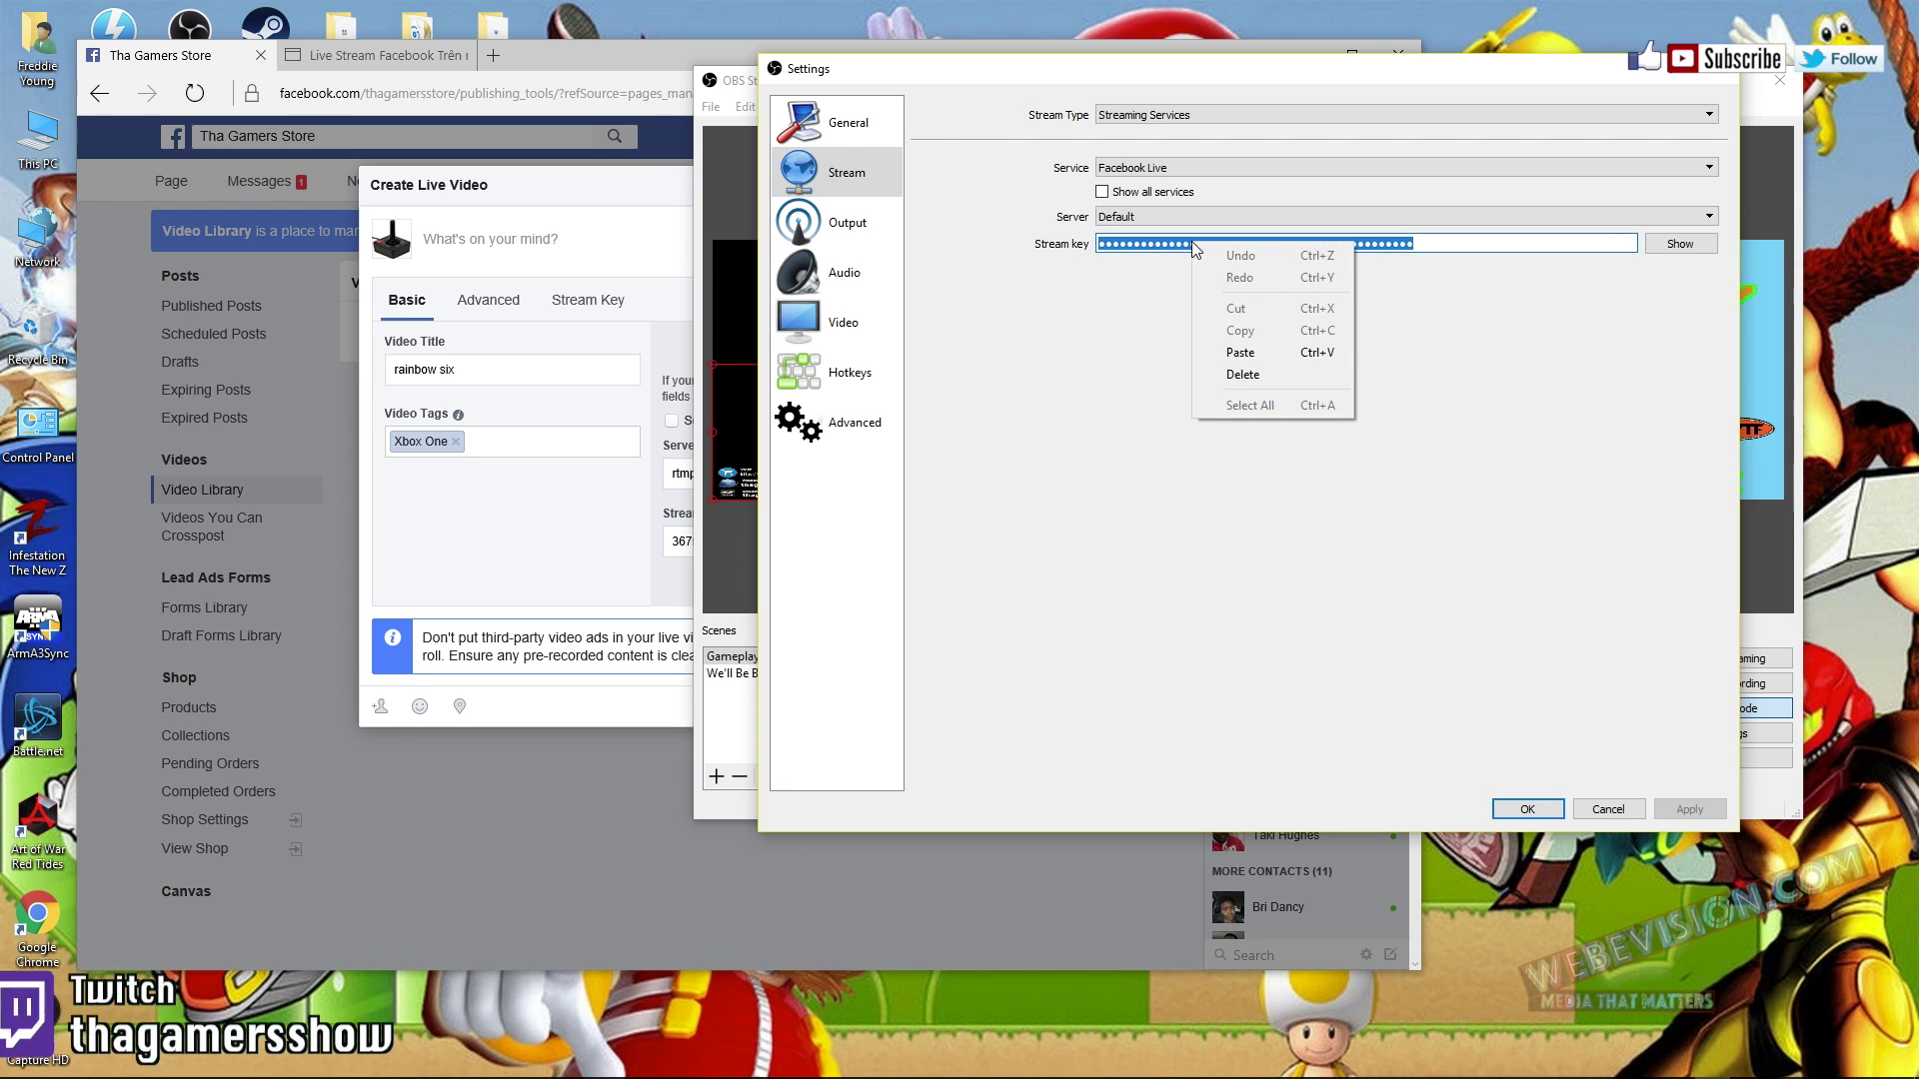
left_click(1301, 356)
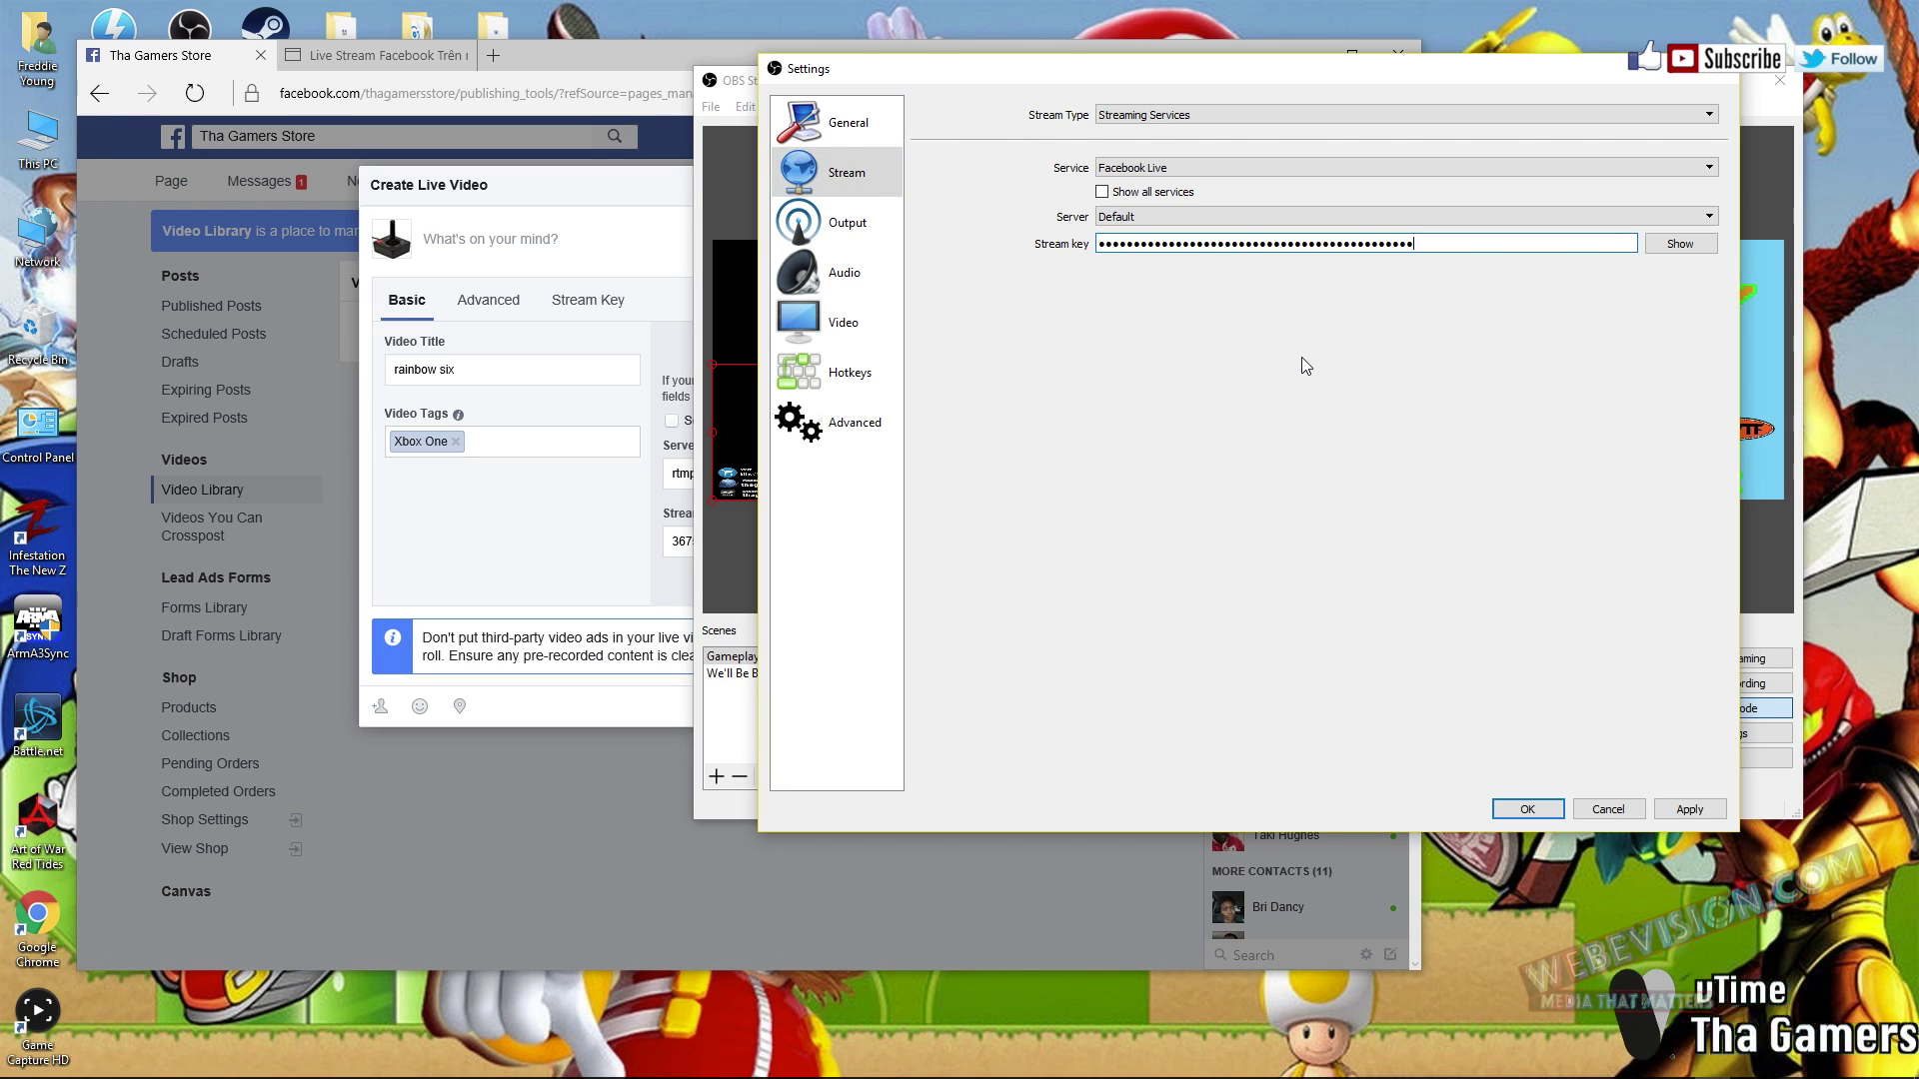
left_click(571, 575)
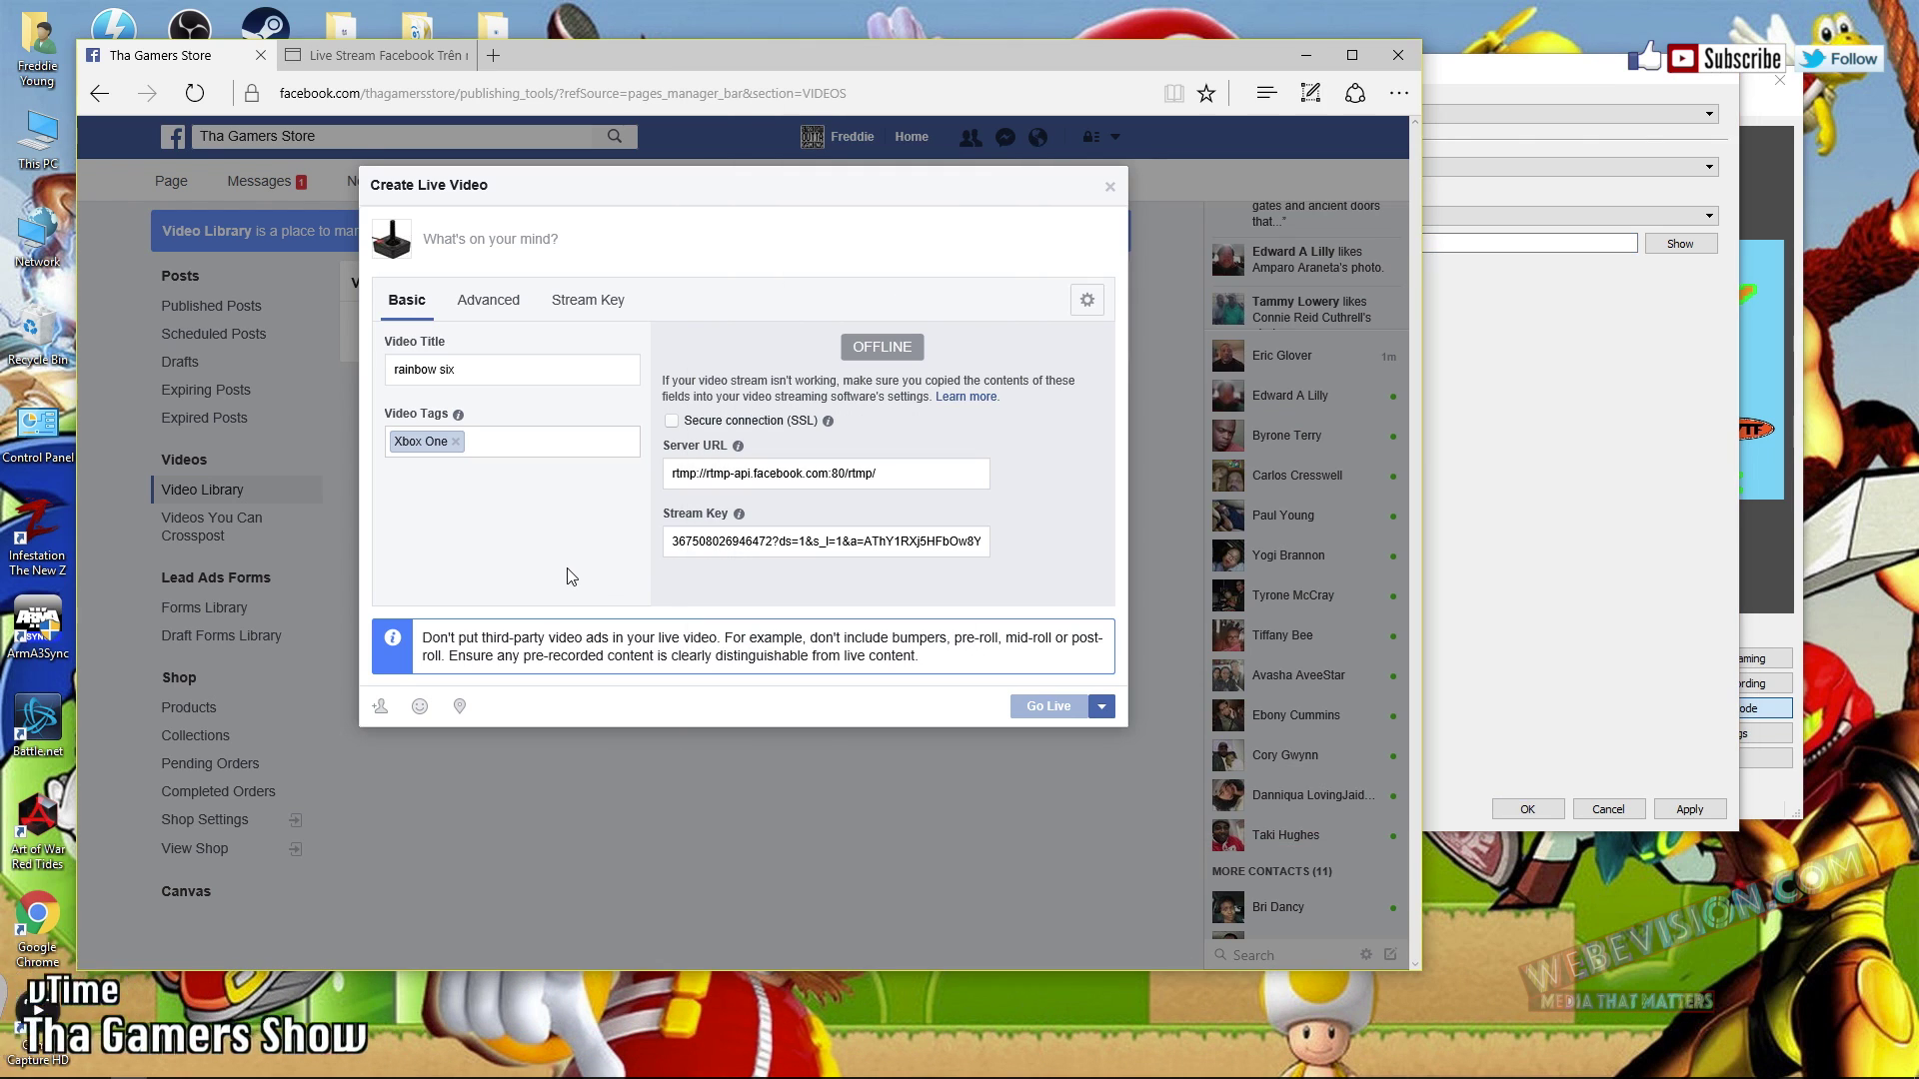
left_click(1514, 557)
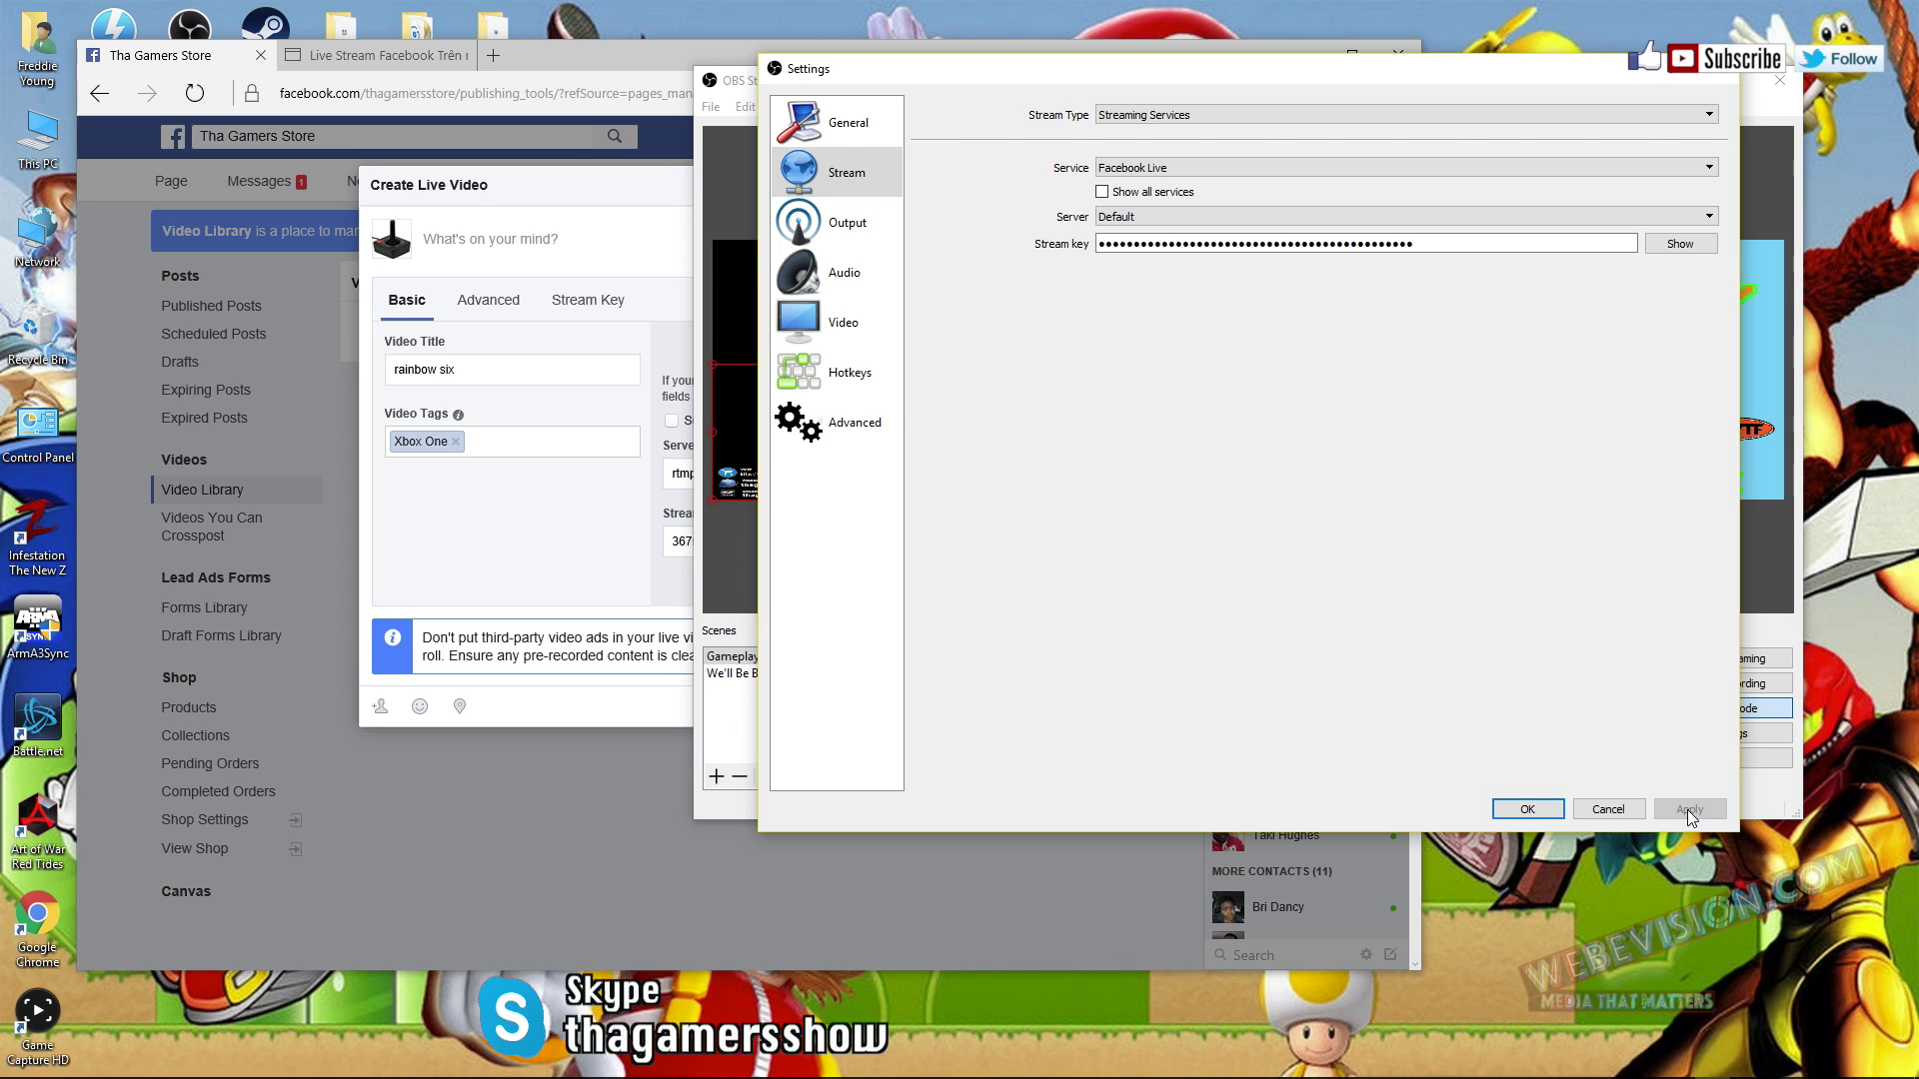
left_click(1526, 810)
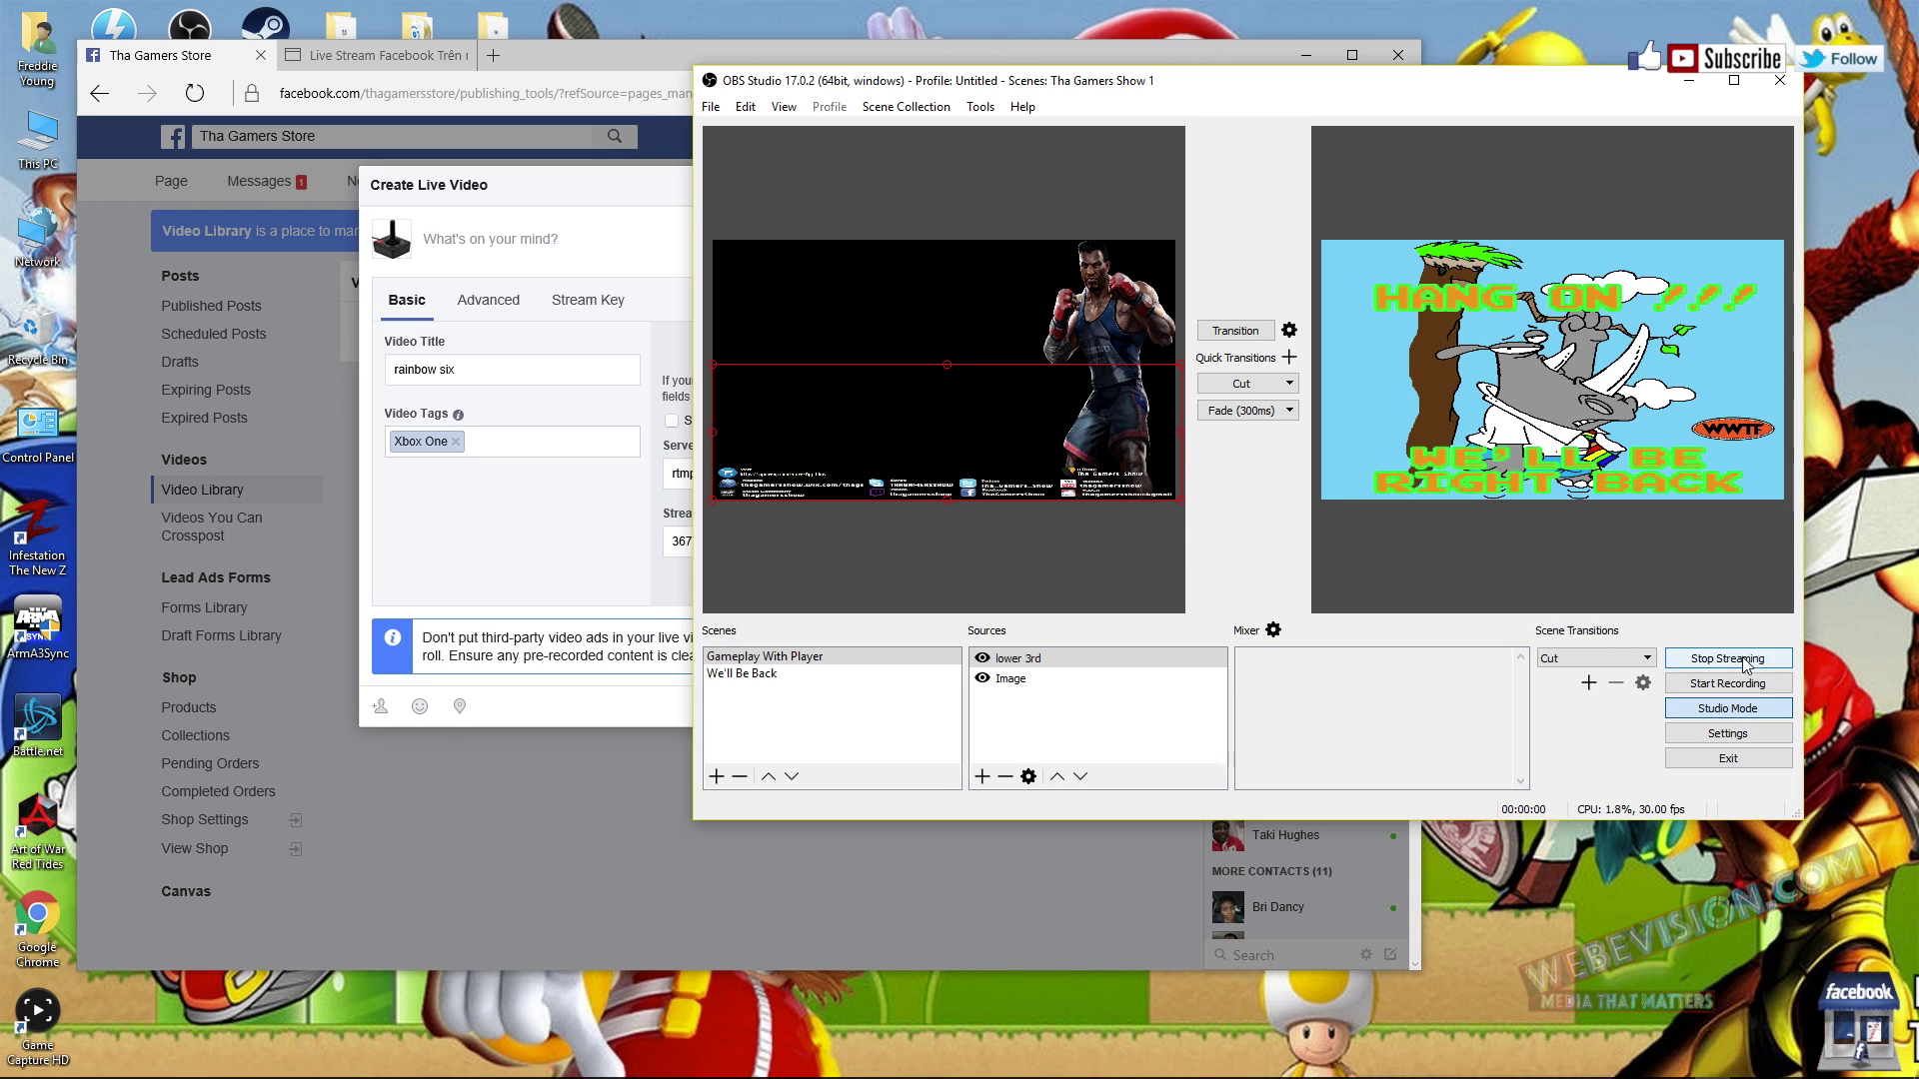
- Go live with the 'rainbow six' broadcast on the page, then stop streaming in OBS
left_click(605, 541)
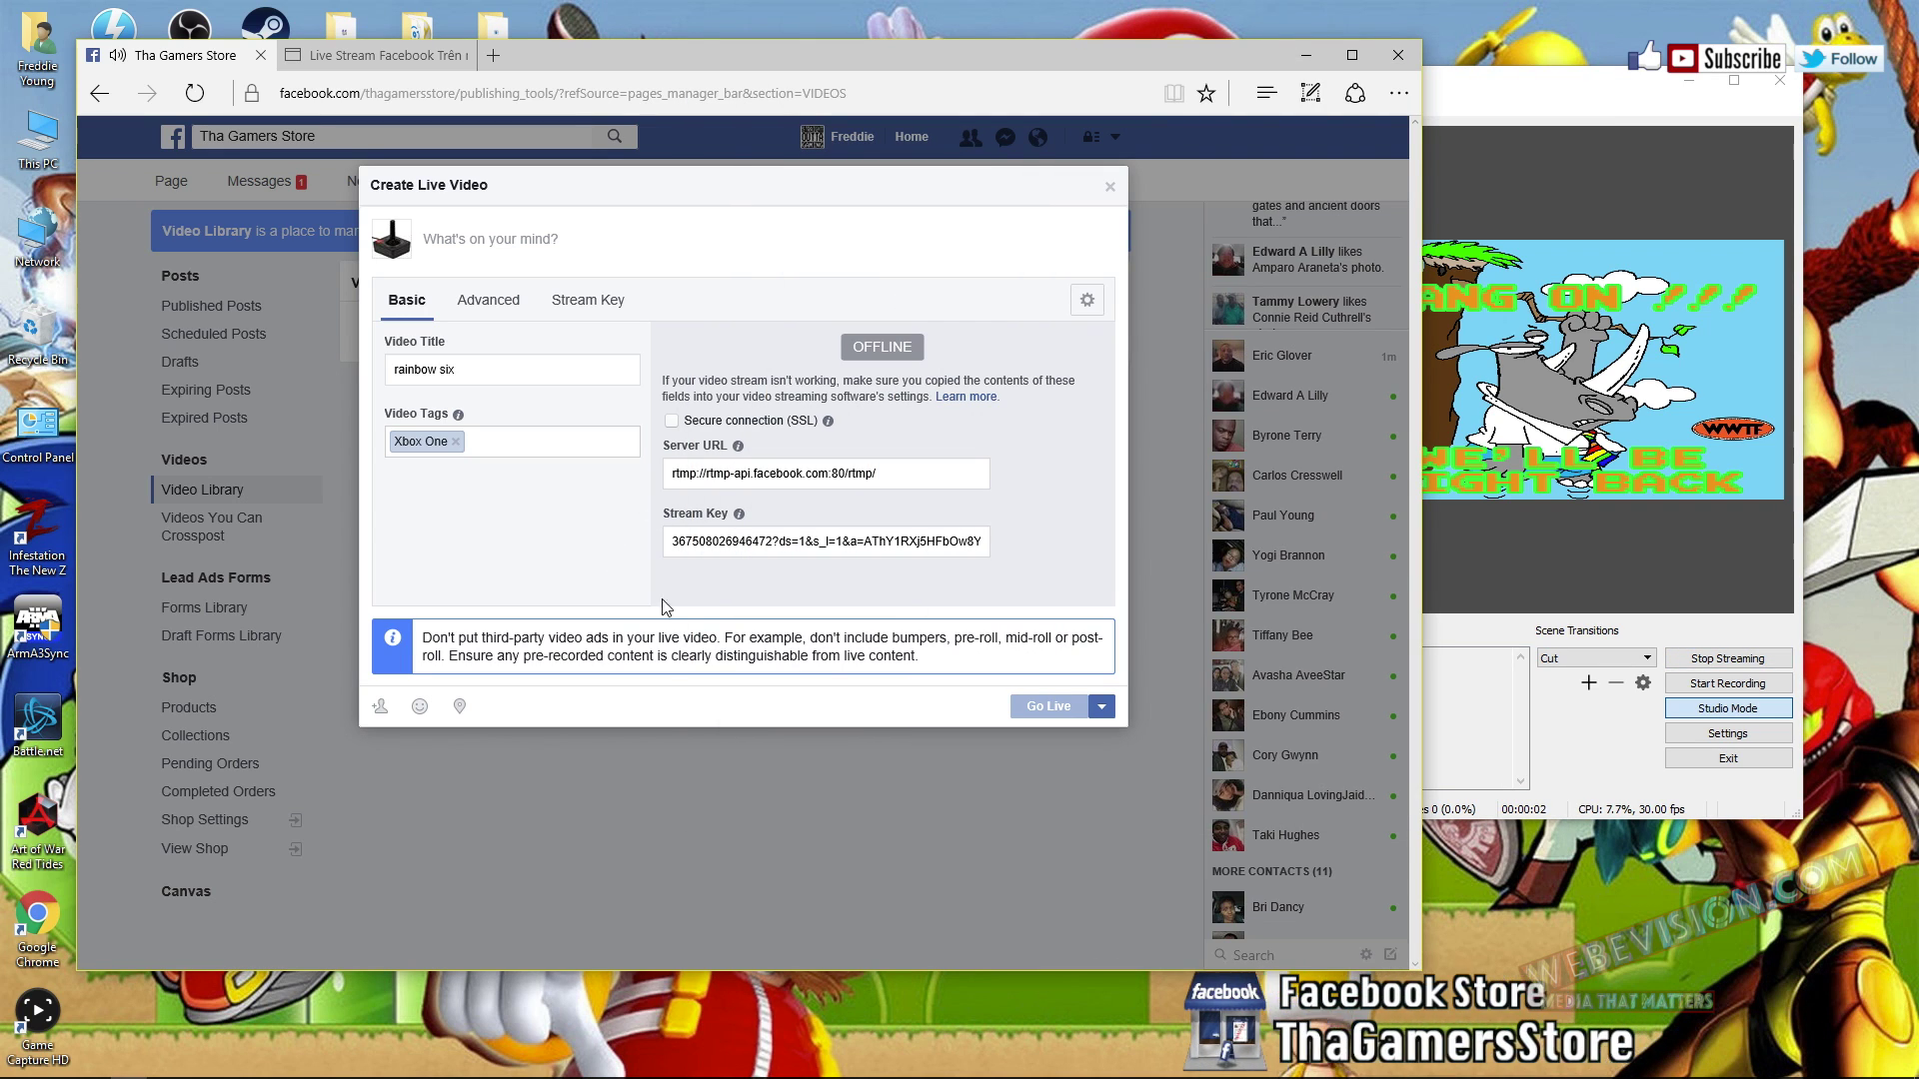
left_click(1084, 703)
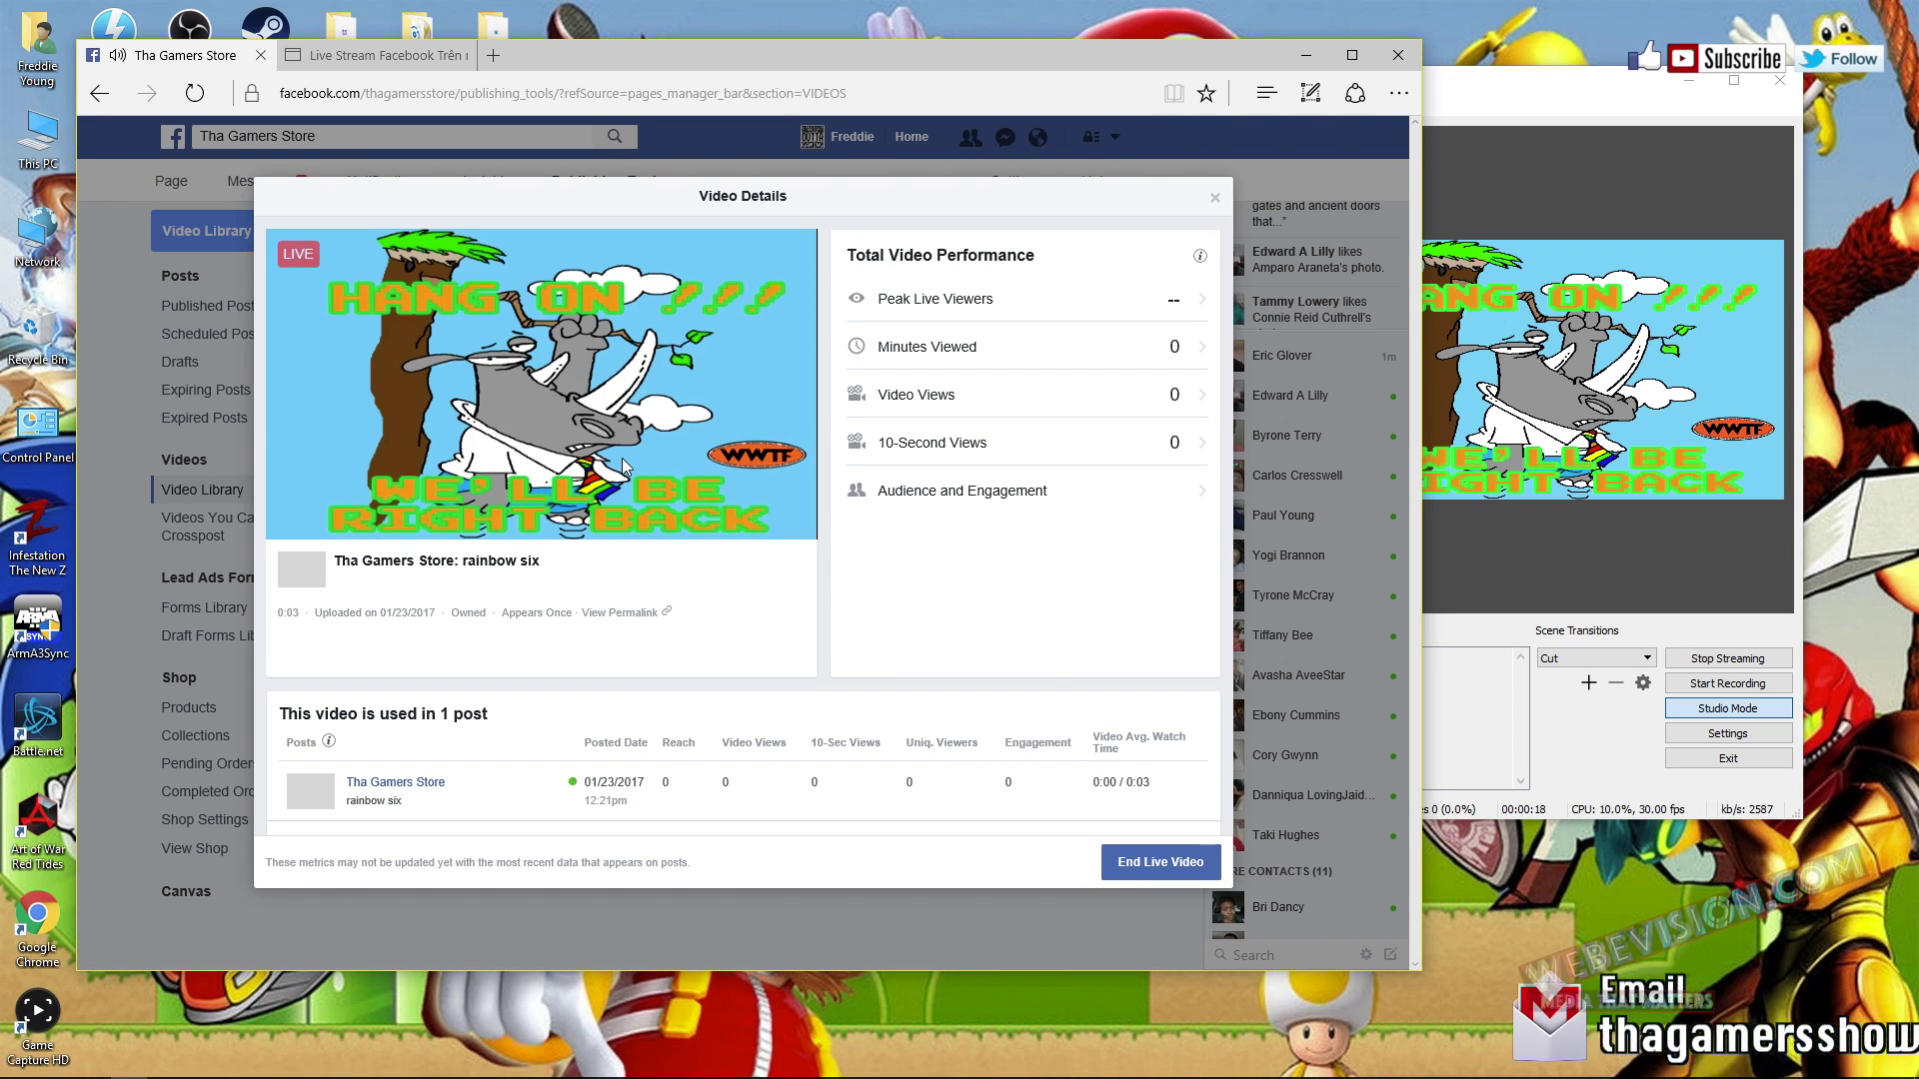
left_click(1214, 198)
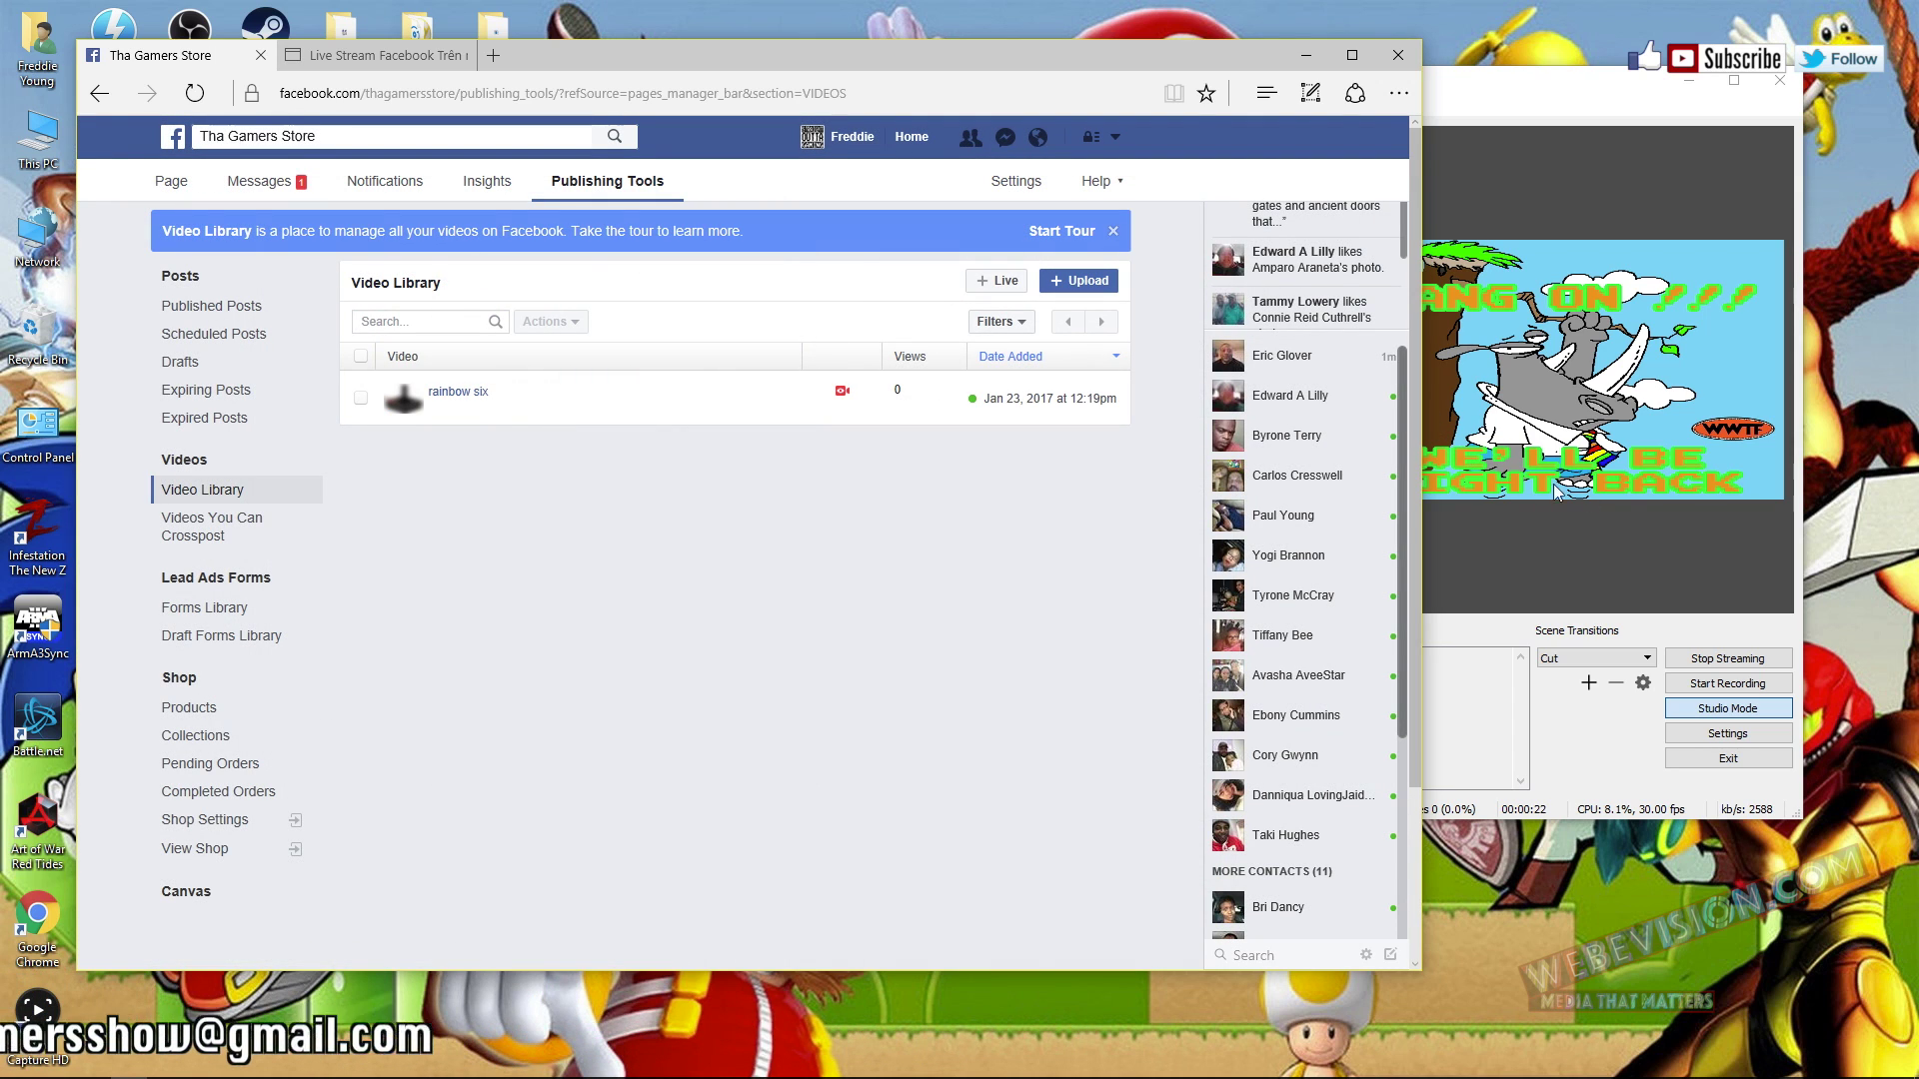
left_click(1727, 659)
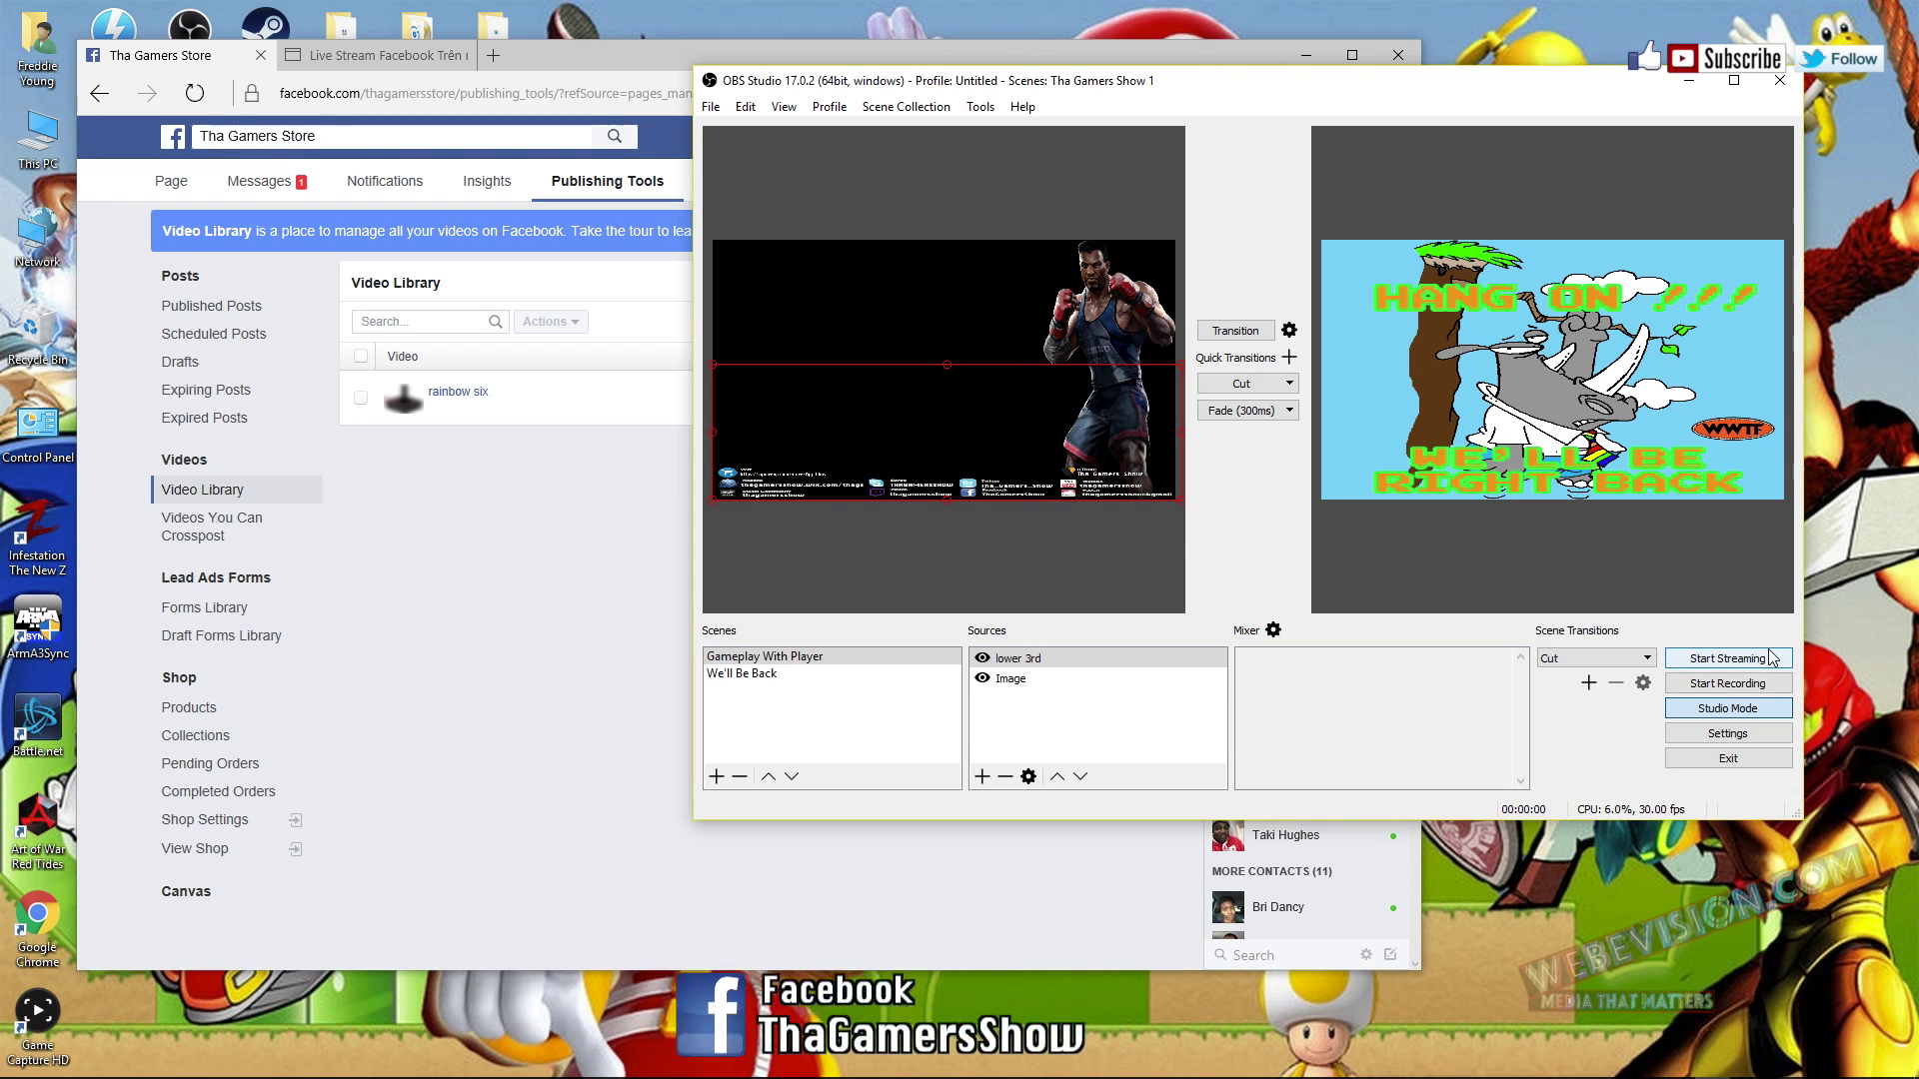
- Close the Edge browser and all its Facebook tabs
left_click(1249, 55)
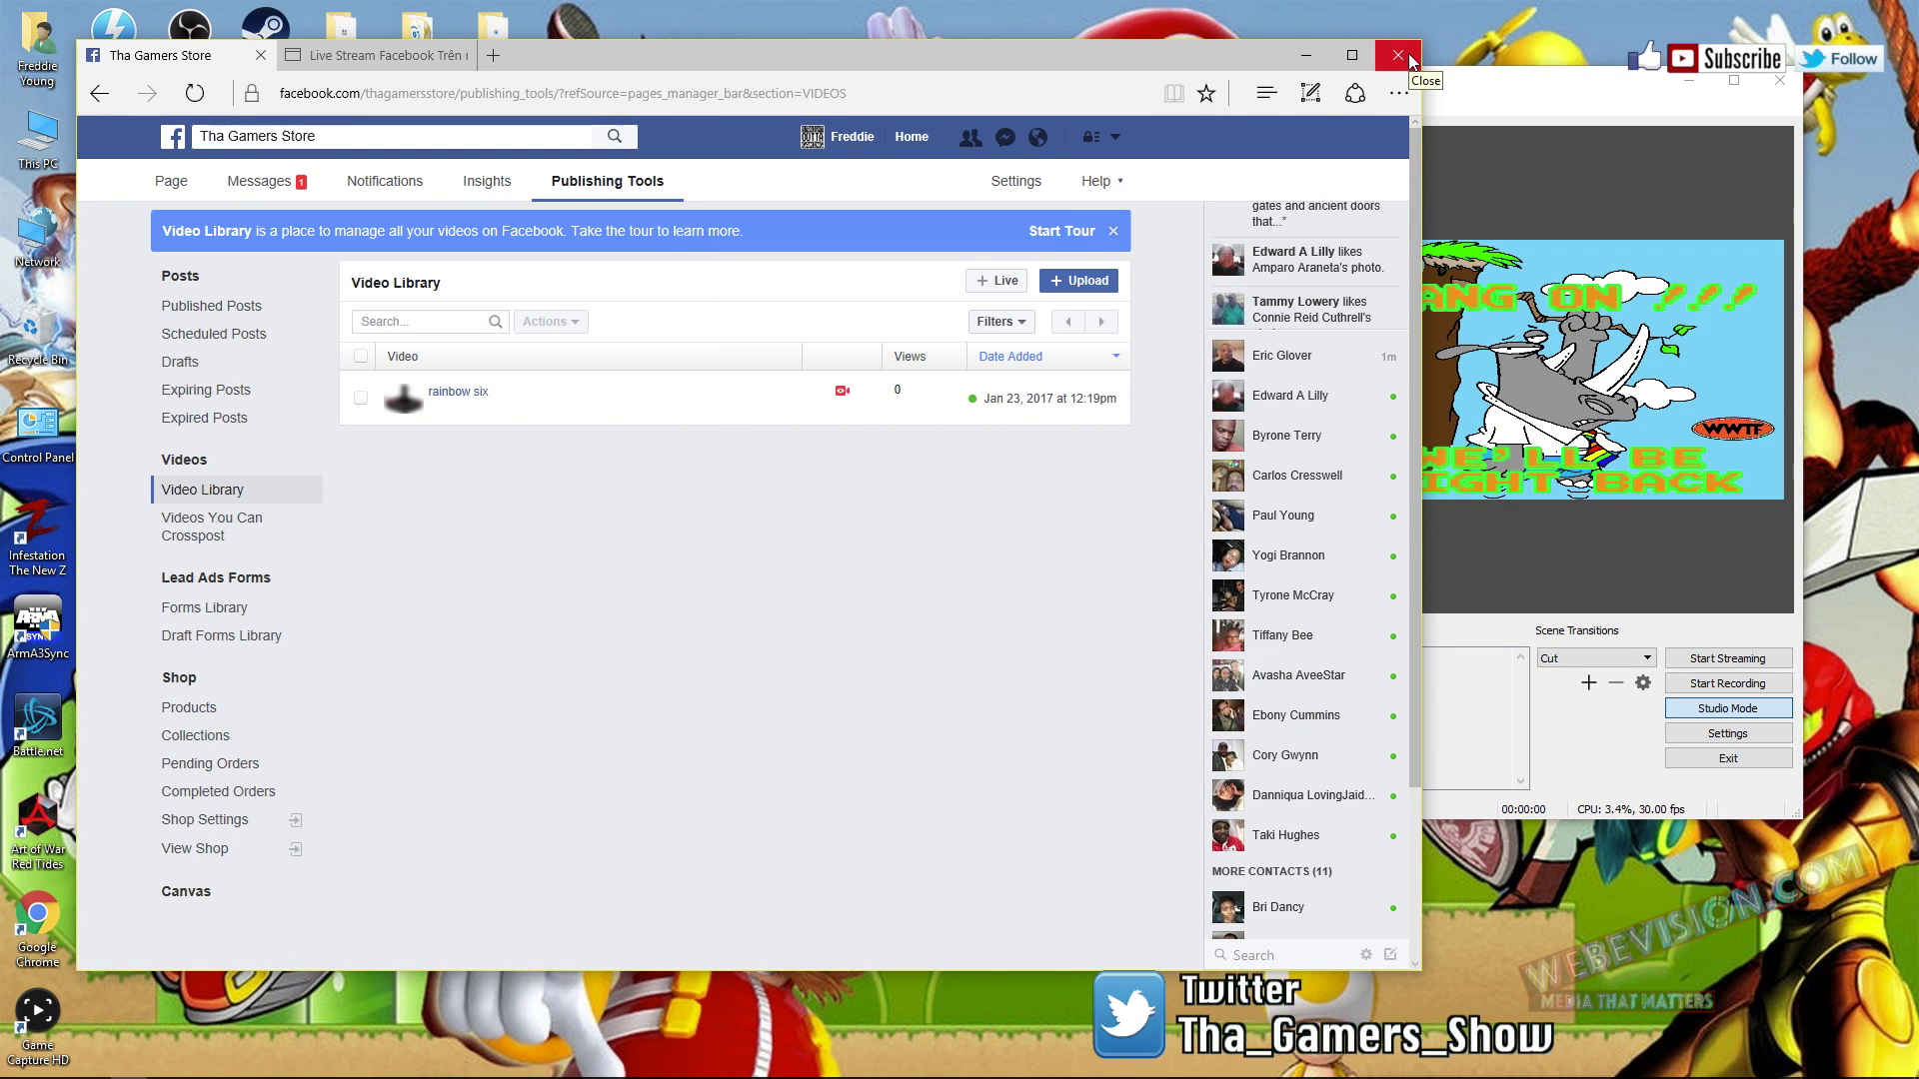
left_click(1407, 55)
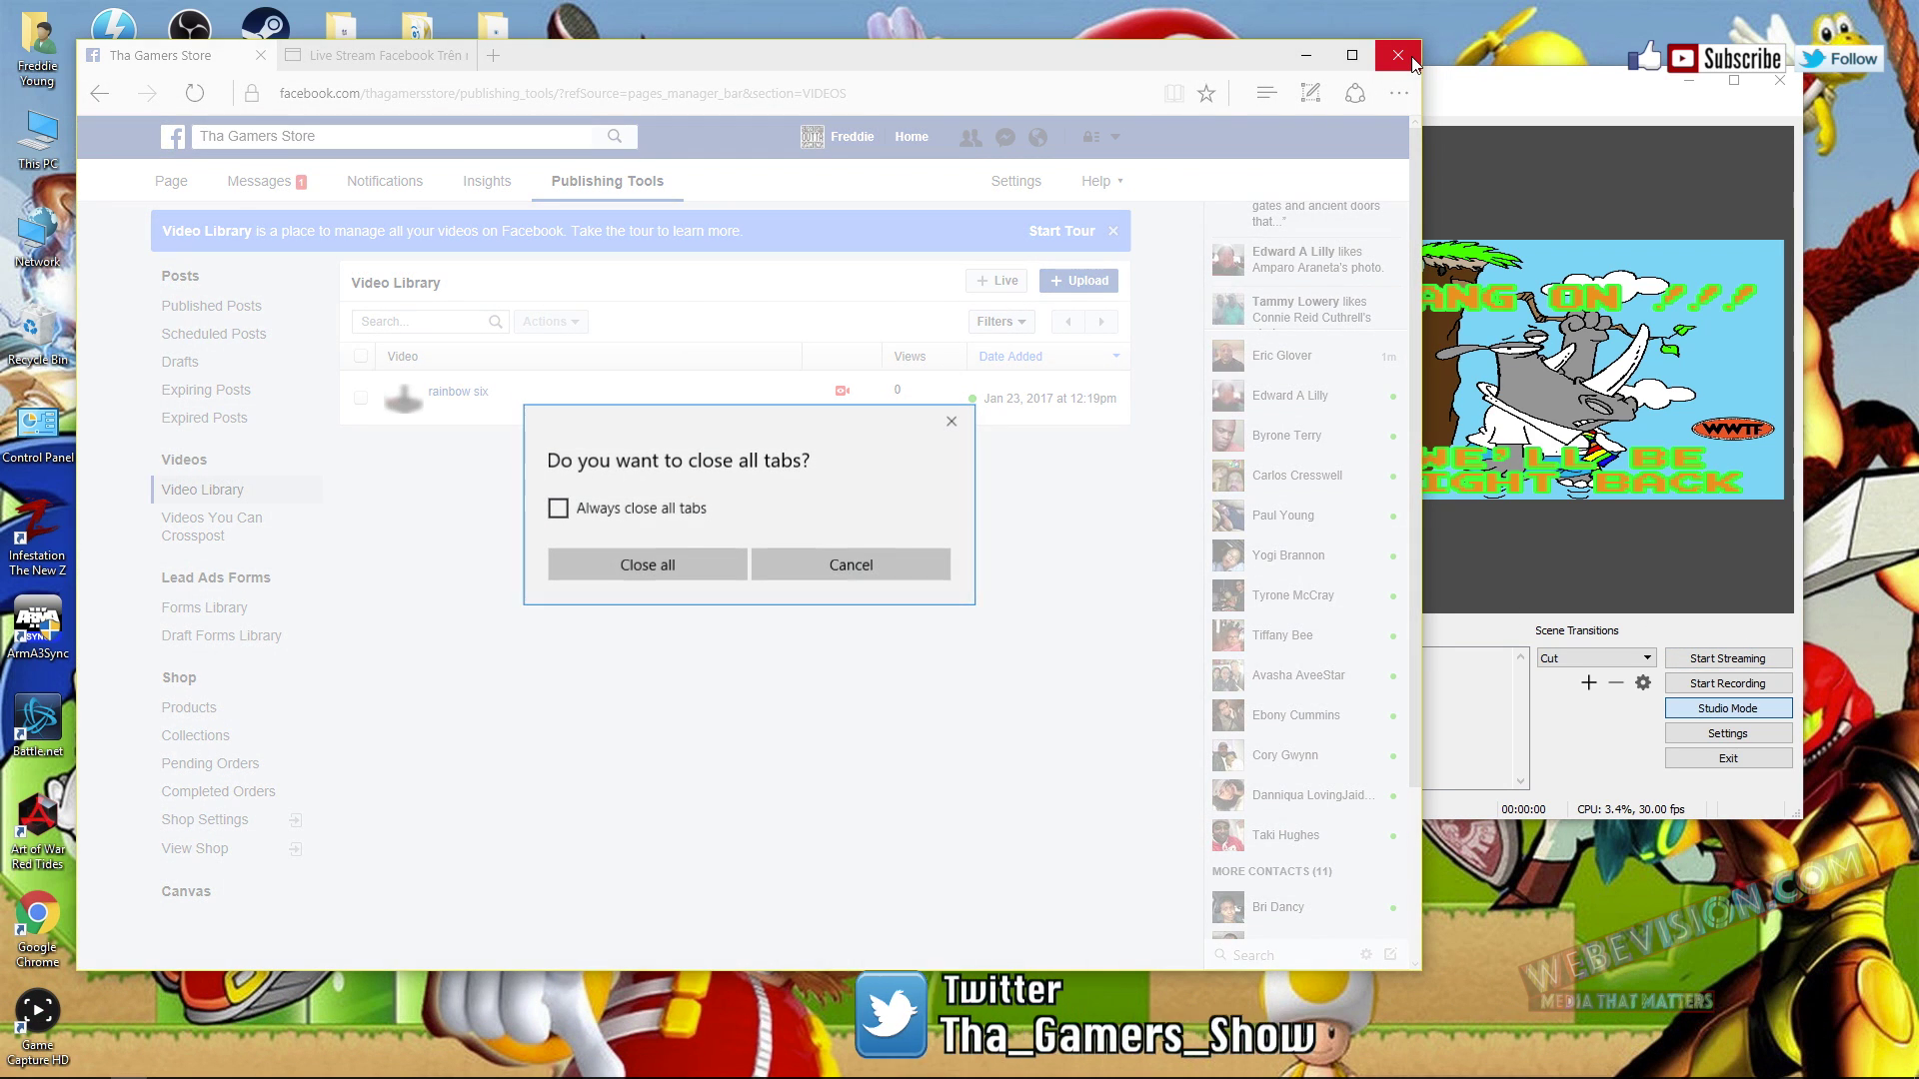
left_click(671, 572)
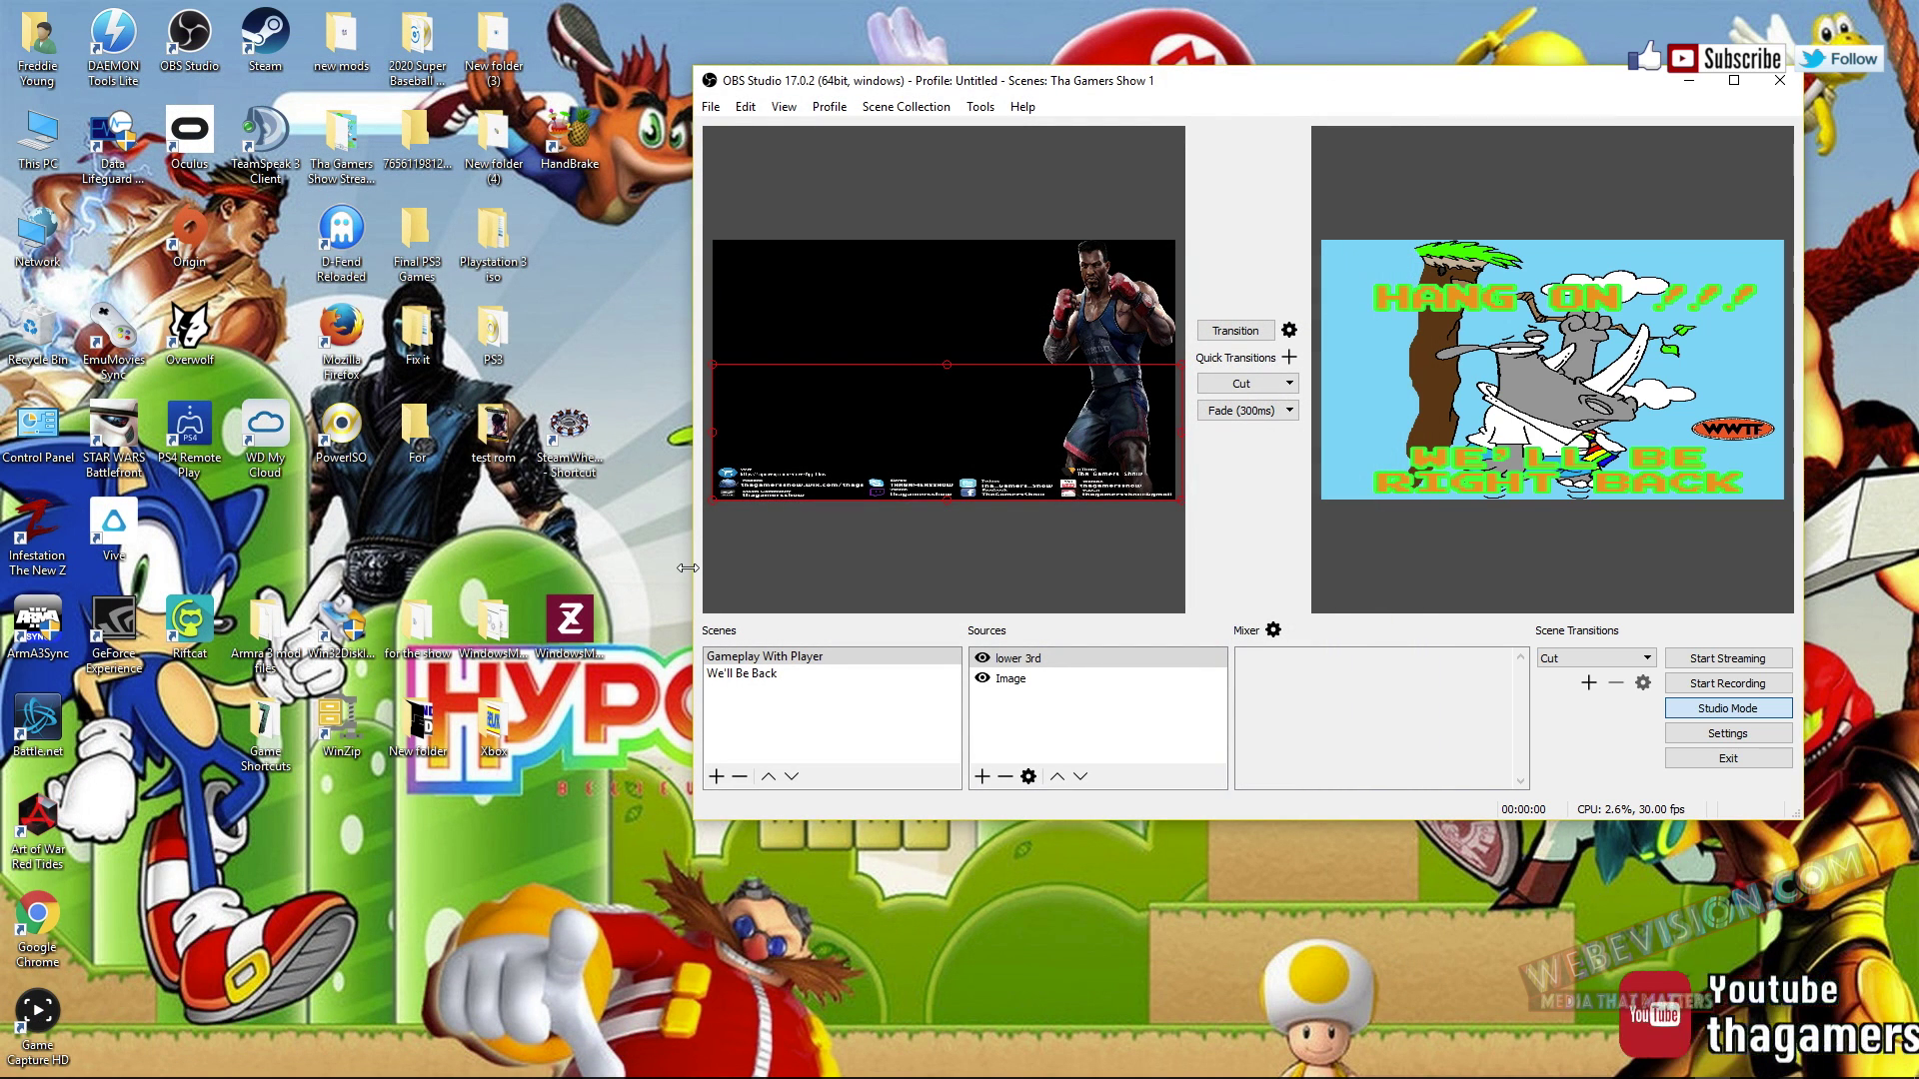